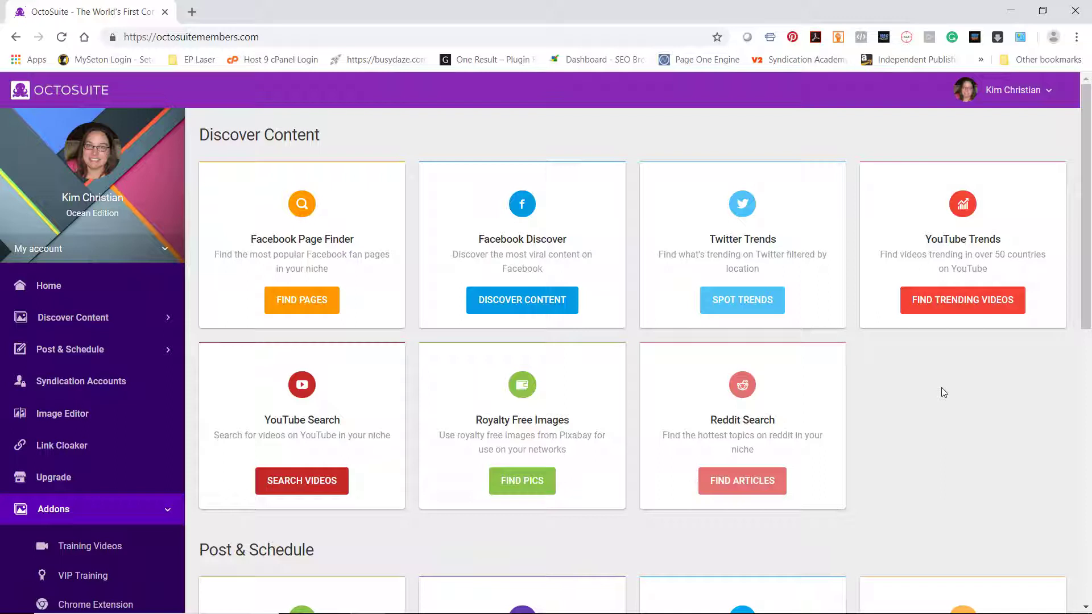
# Search for popular Facebook fan pages with the keyword "cake decorating" in the Facebook Page Finder.
pyautogui.moveTo(1030, 607)
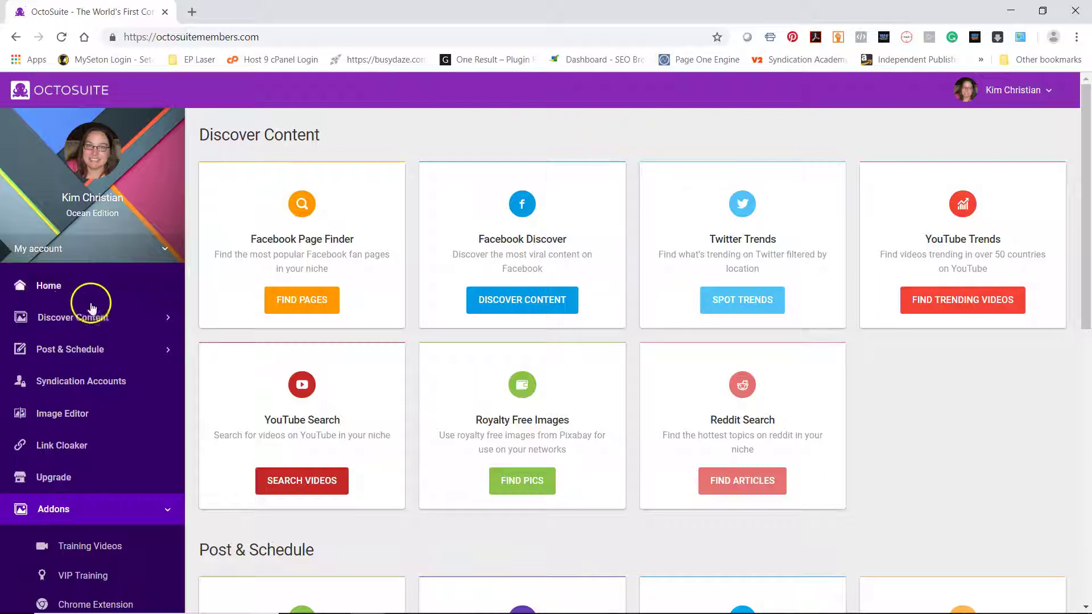
pyautogui.click(66, 316)
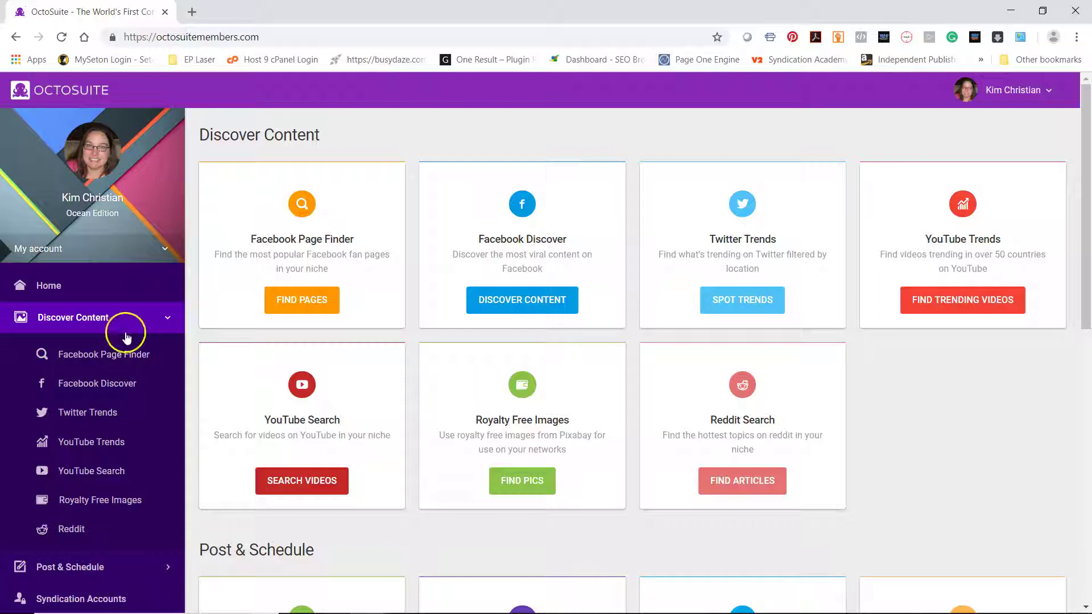
pyautogui.click(109, 353)
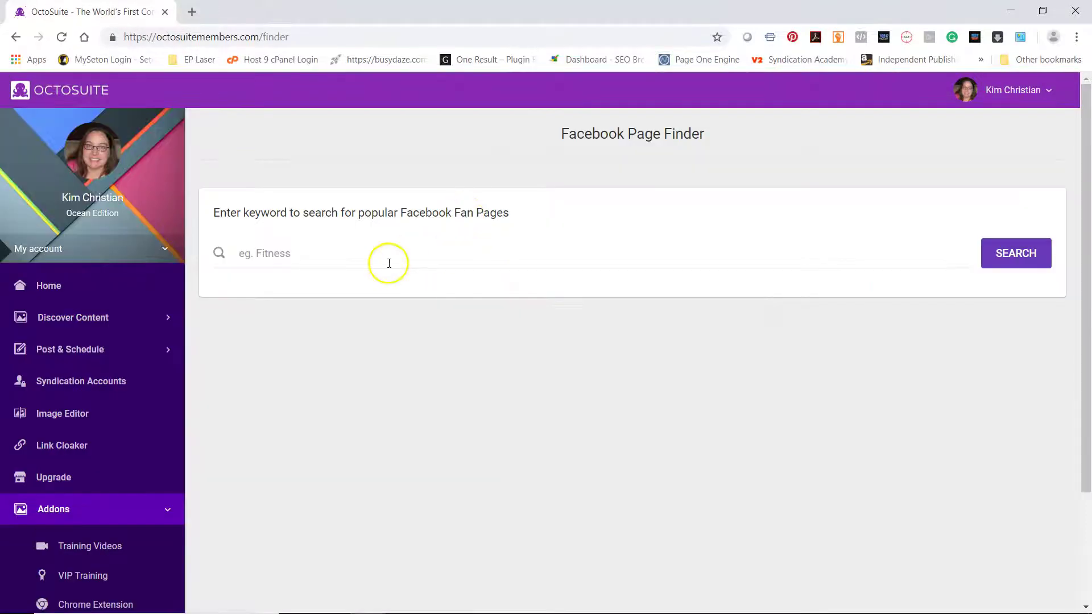
pyautogui.click(389, 263)
pyautogui.write('cake decoar')
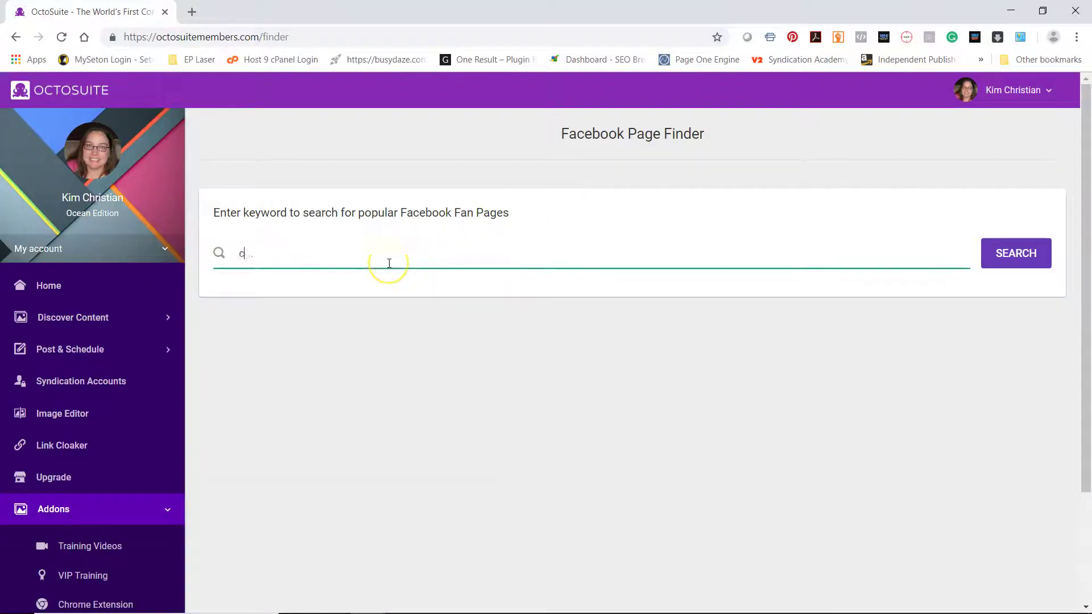
pyautogui.press('BackSpace')
pyautogui.write('rating')
pyautogui.click(1027, 263)
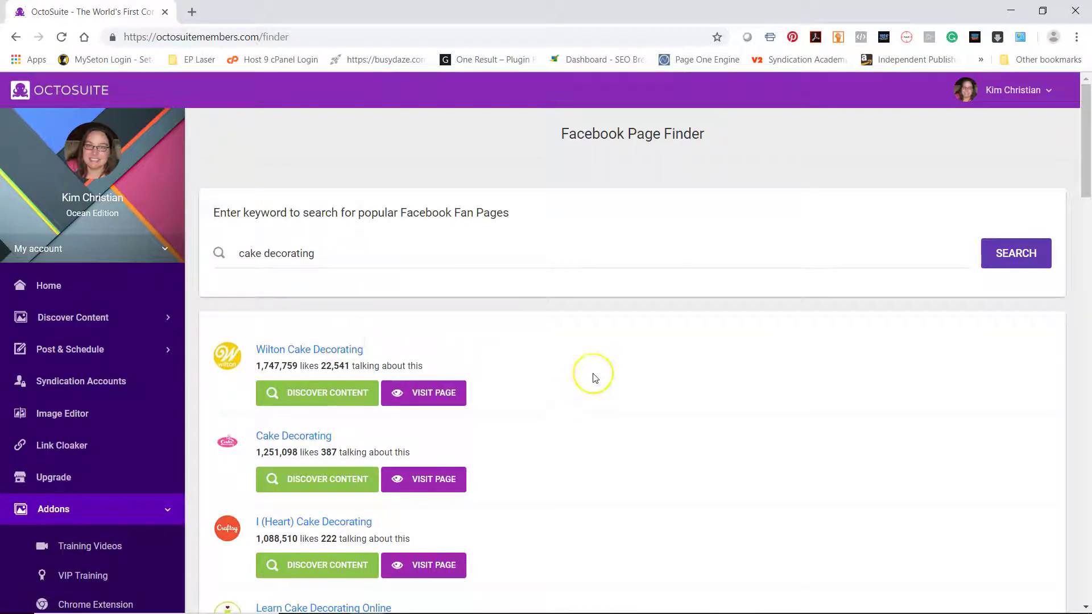
# Discover the content of the Wilton Cake Decorating page from the fan page results.
pyautogui.scroll(-2, 595, 378)
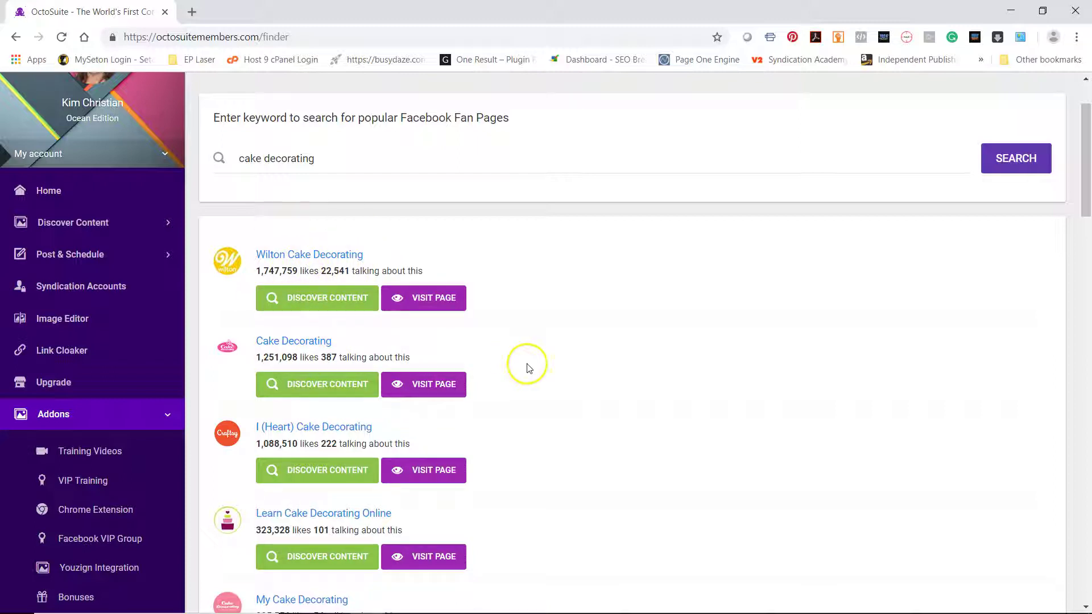
pyautogui.click(289, 303)
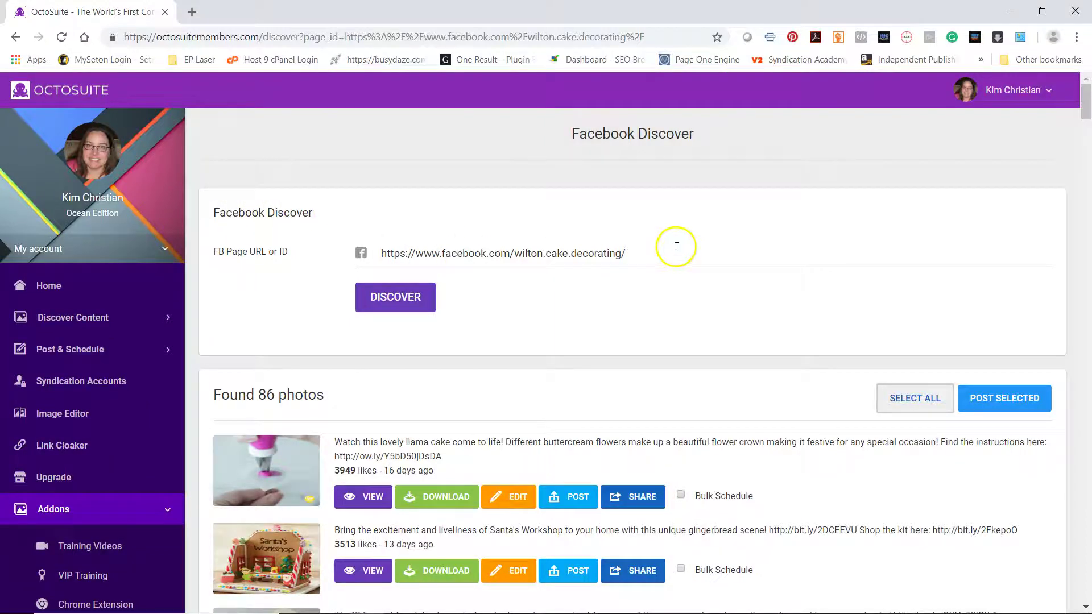
pyautogui.click(404, 252)
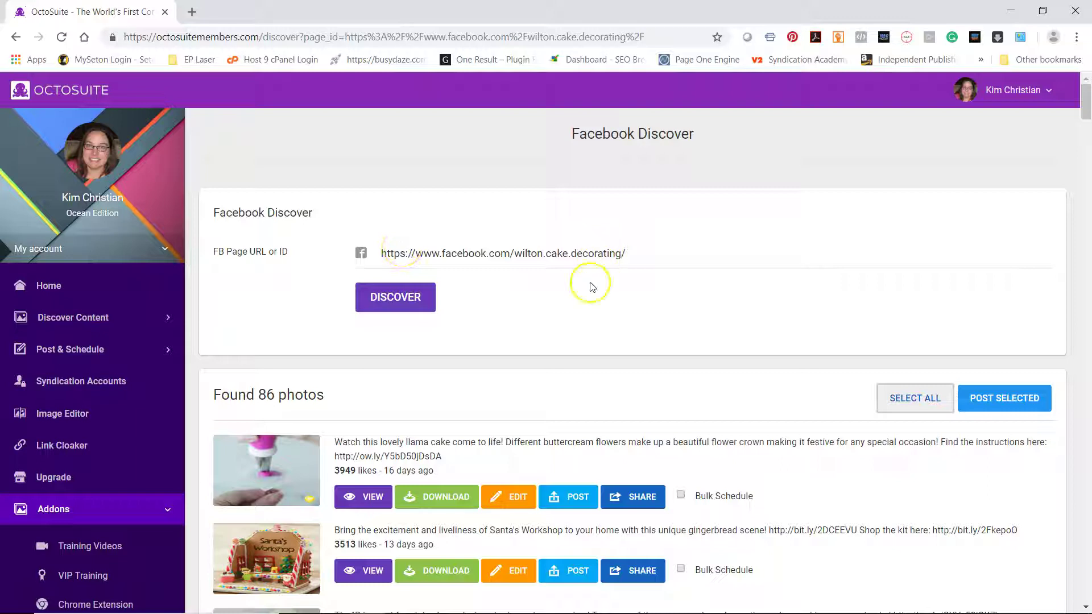
# Examine the discovered Wilton Cake Decorating posts, their like counts and ages, and return to the start of the list.
pyautogui.scroll(-3, 787, 295)
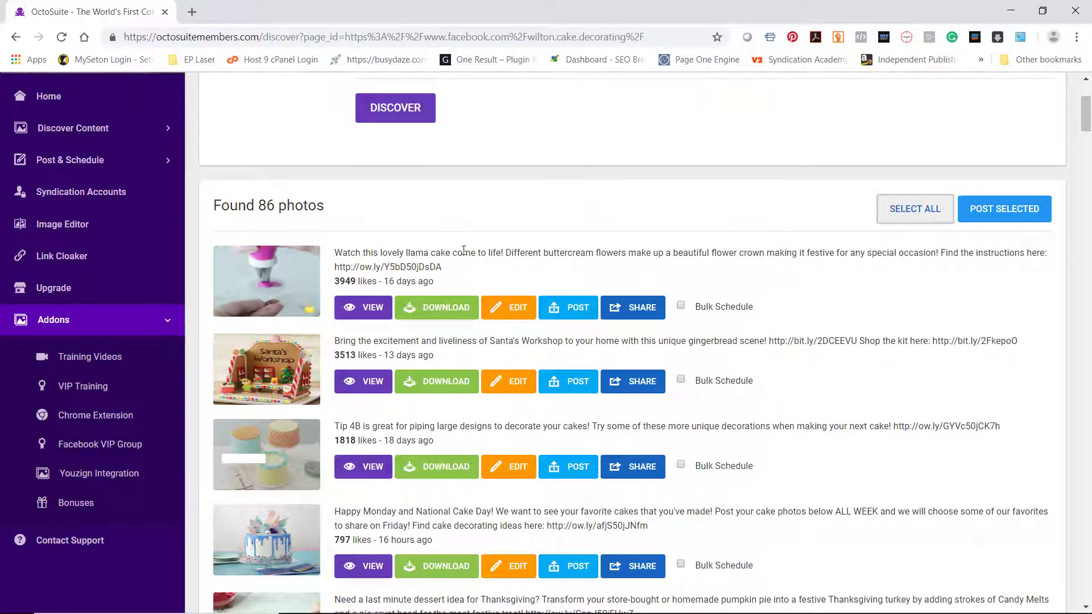
pyautogui.click(363, 228)
pyautogui.scroll(-7, 796, 398)
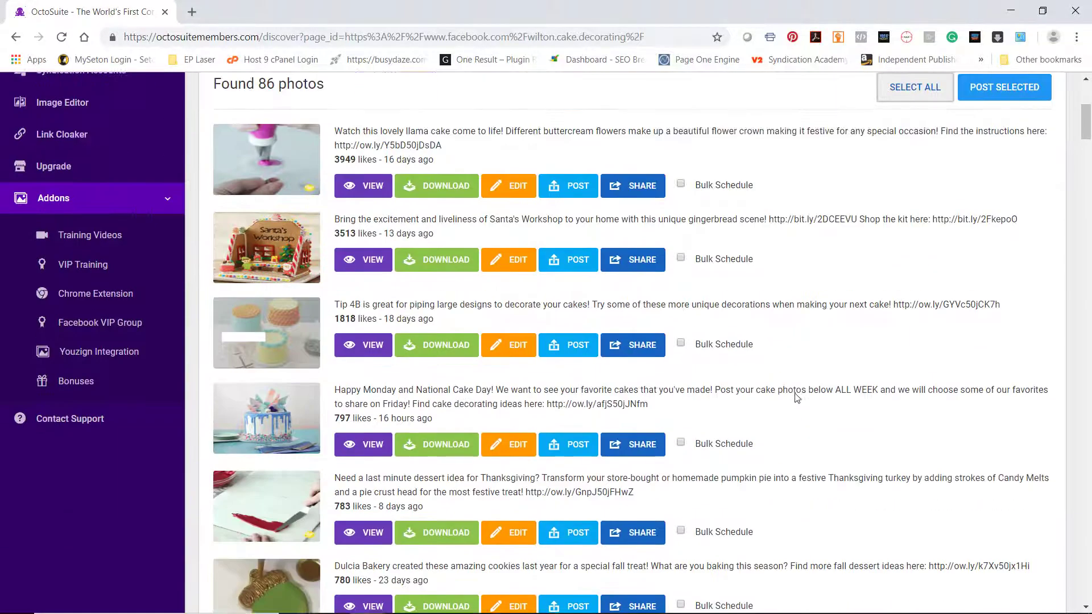
pyautogui.scroll(-9, 400, 355)
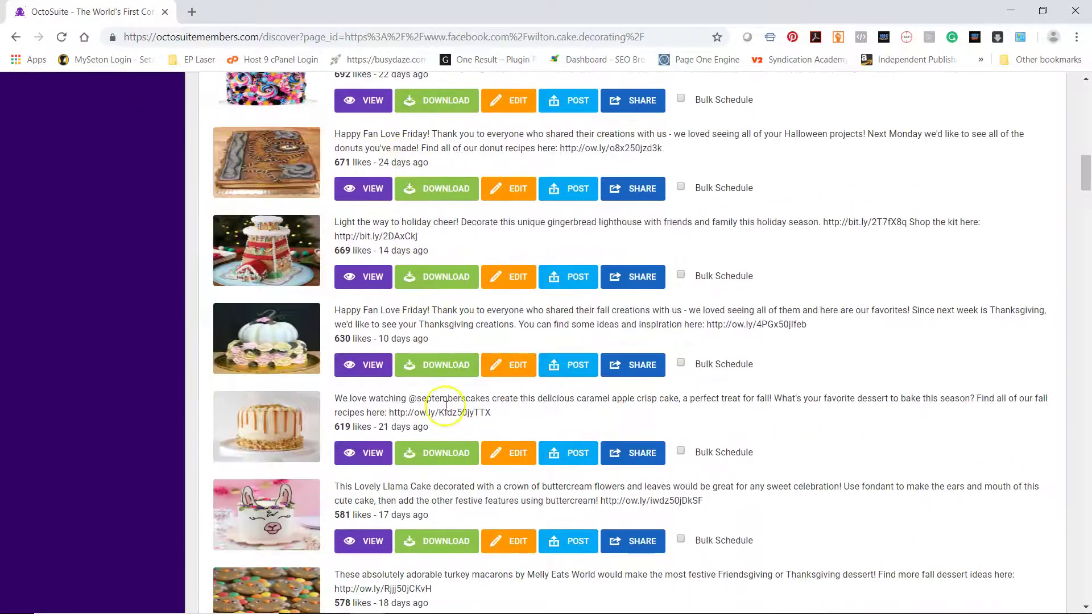
pyautogui.scroll(-4, 443, 399)
pyautogui.scroll(-6, 449, 410)
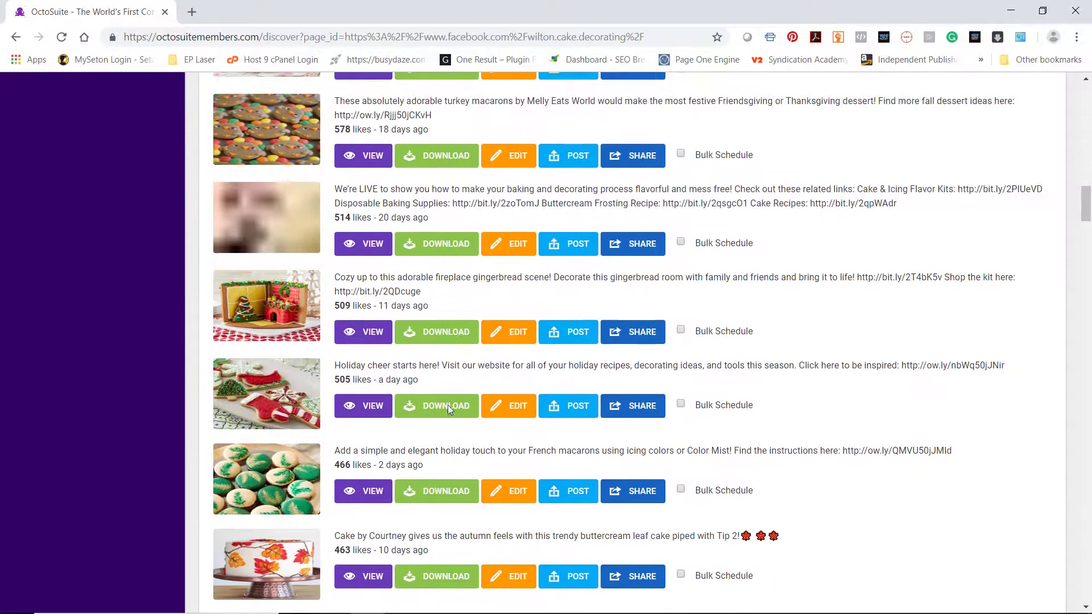
pyautogui.scroll(-6, 449, 408)
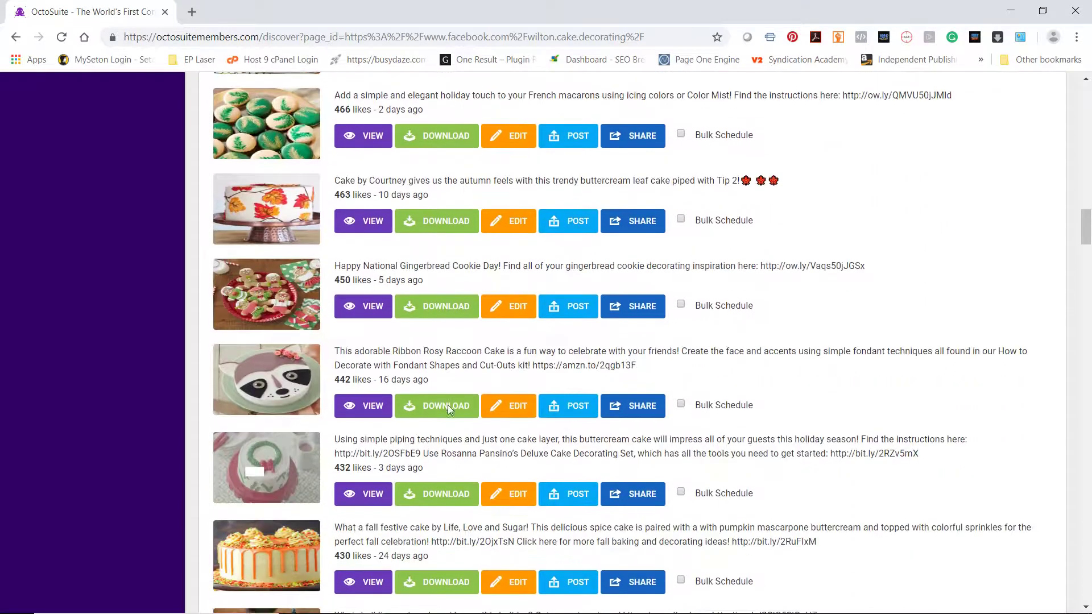
pyautogui.scroll(-6, 450, 410)
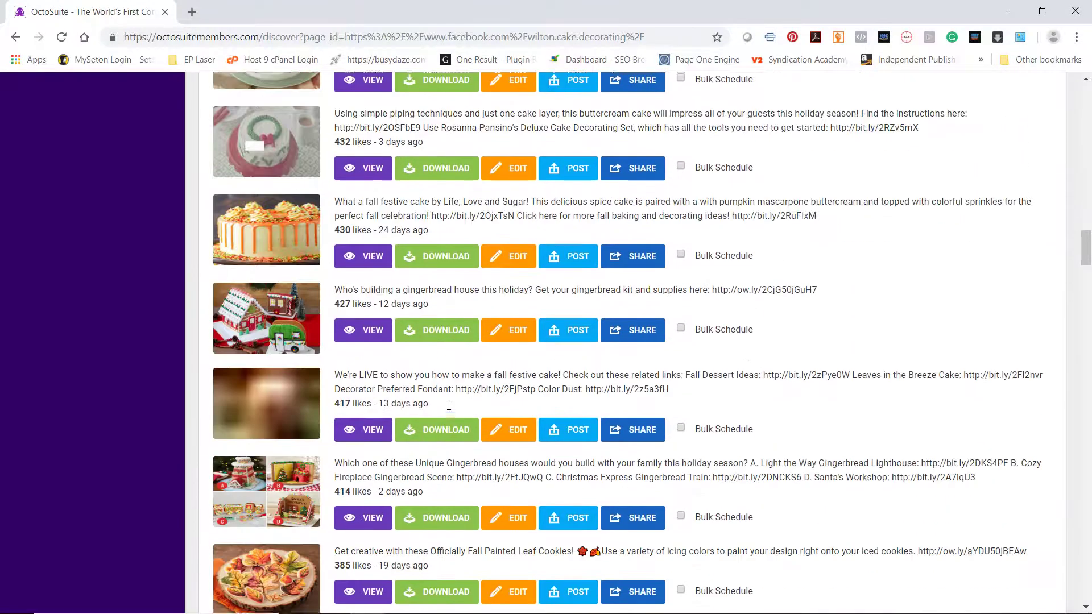
pyautogui.scroll(-7, 449, 410)
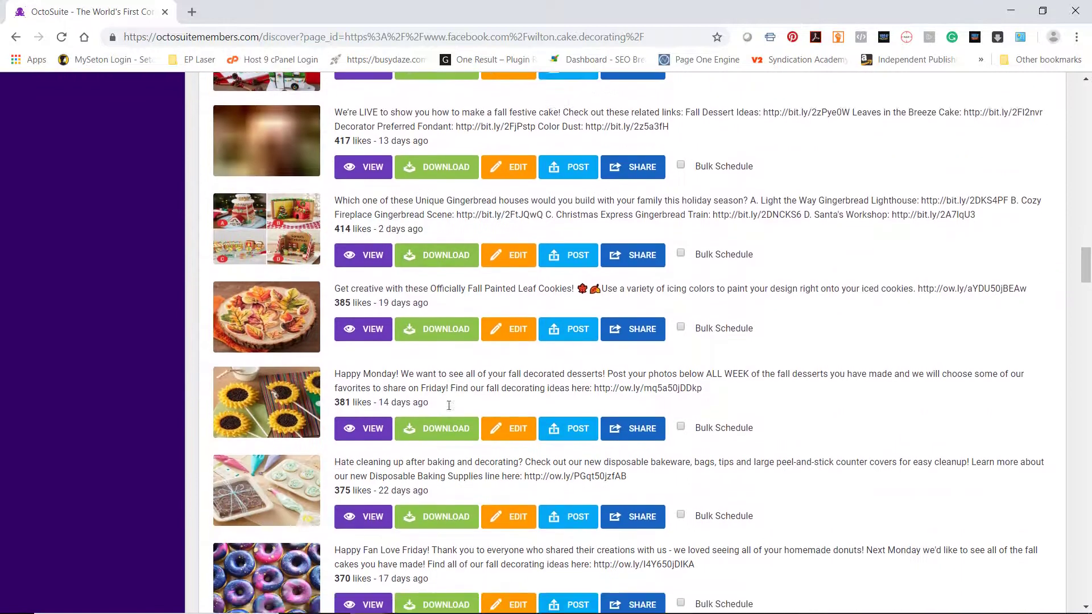
pyautogui.scroll(-7, 449, 412)
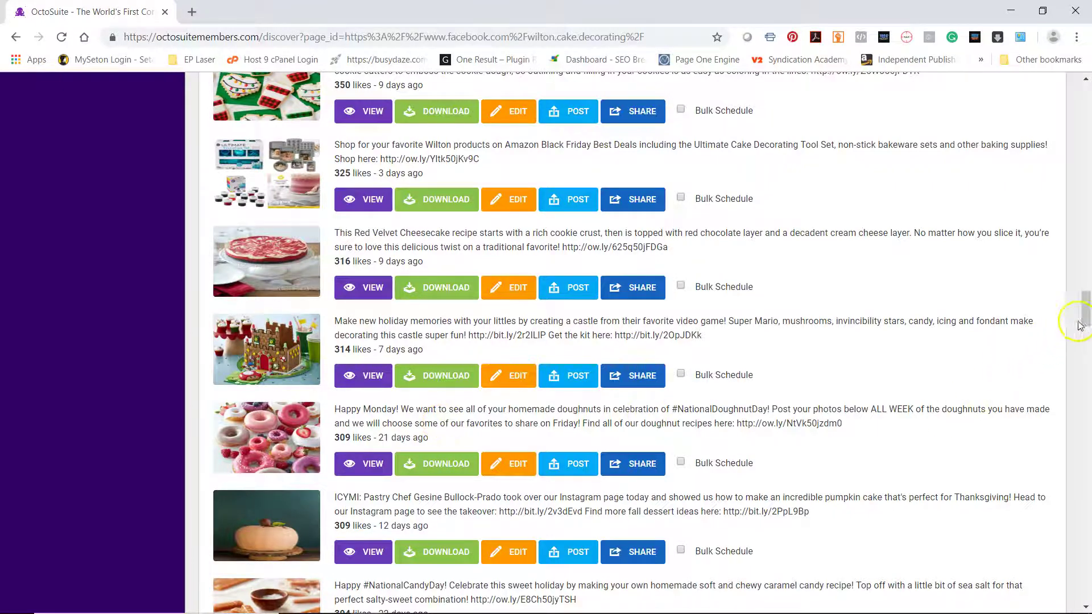
pyautogui.click(1087, 267)
pyautogui.moveTo(1089, 269); pyautogui.dragTo(1087, 88)
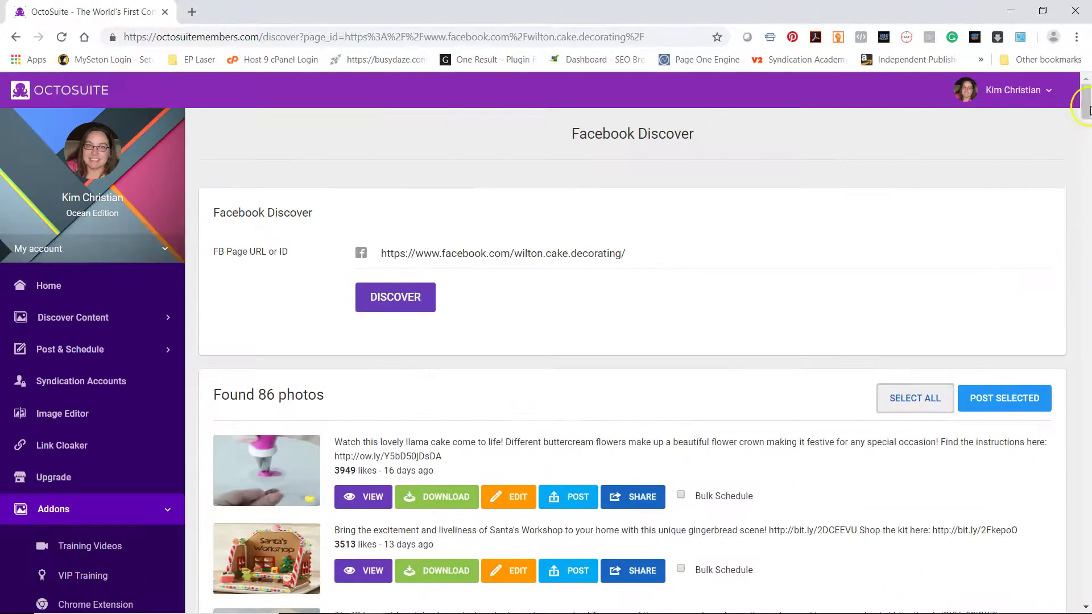
# View the llama cake post on Facebook, skim through its video to the end, and close the Facebook page.
pyautogui.scroll(-2, 341, 362)
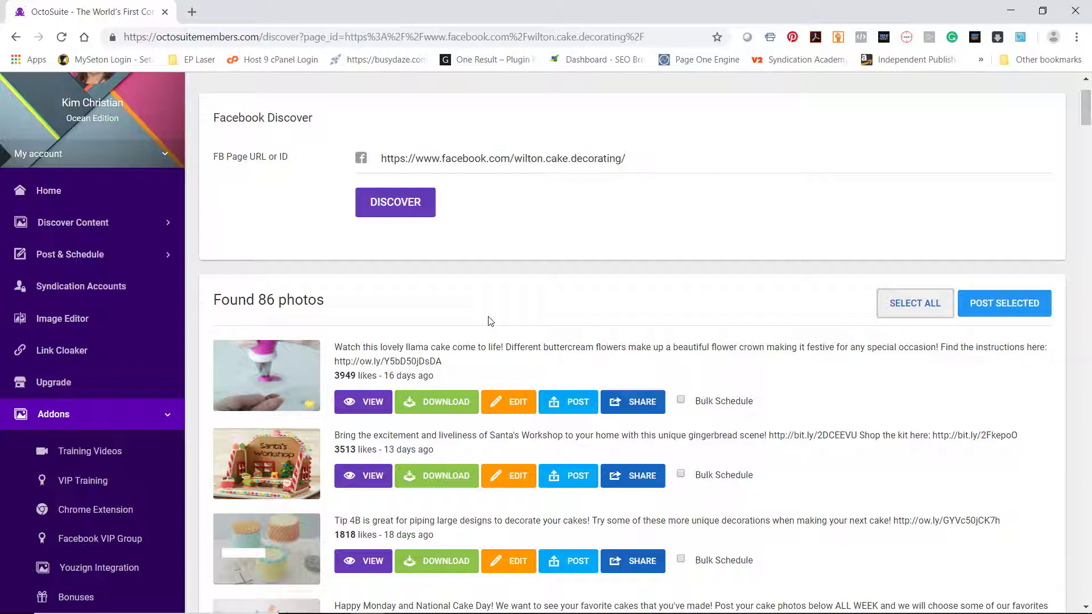
pyautogui.click(442, 375)
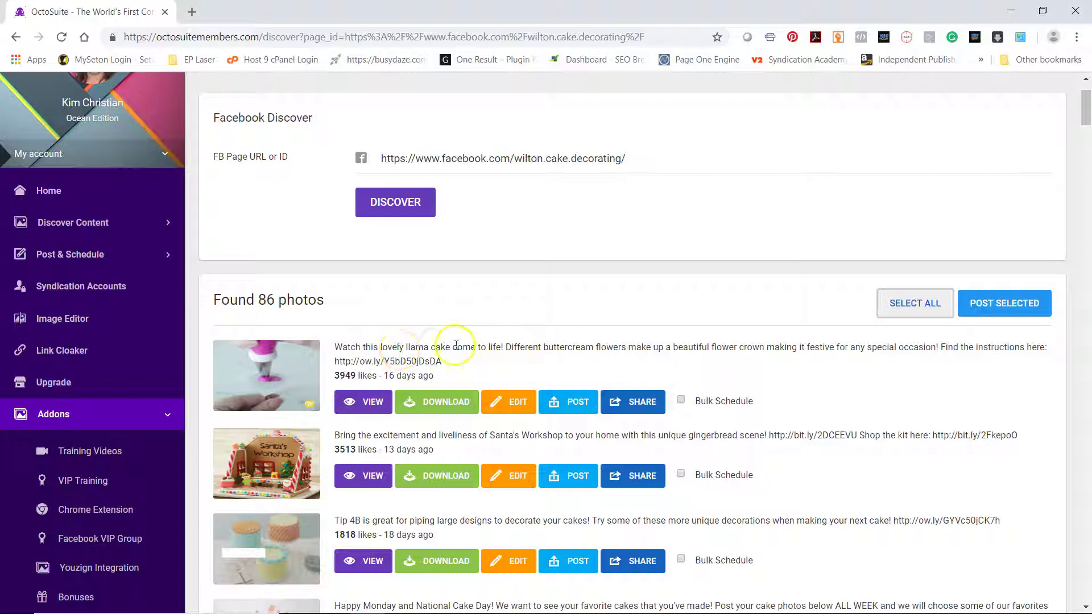
pyautogui.click(367, 402)
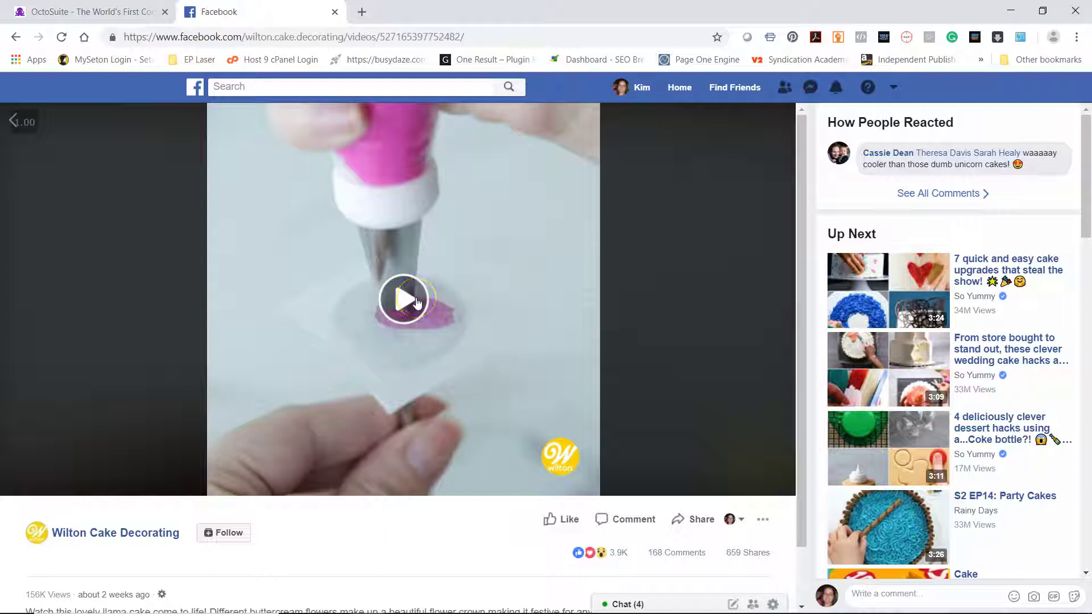
pyautogui.click(417, 301)
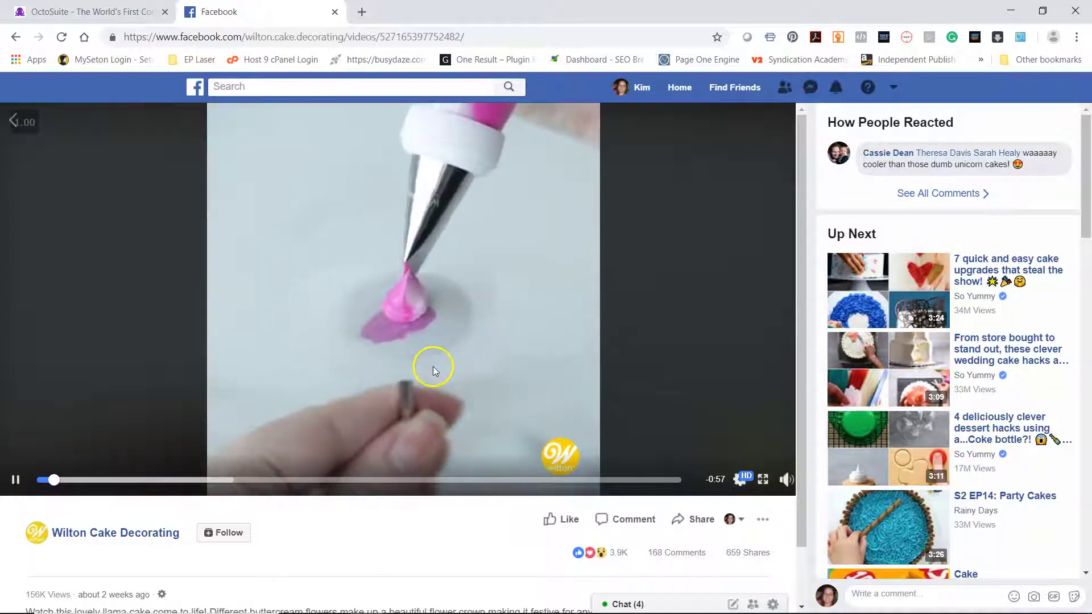
pyautogui.click(111, 481)
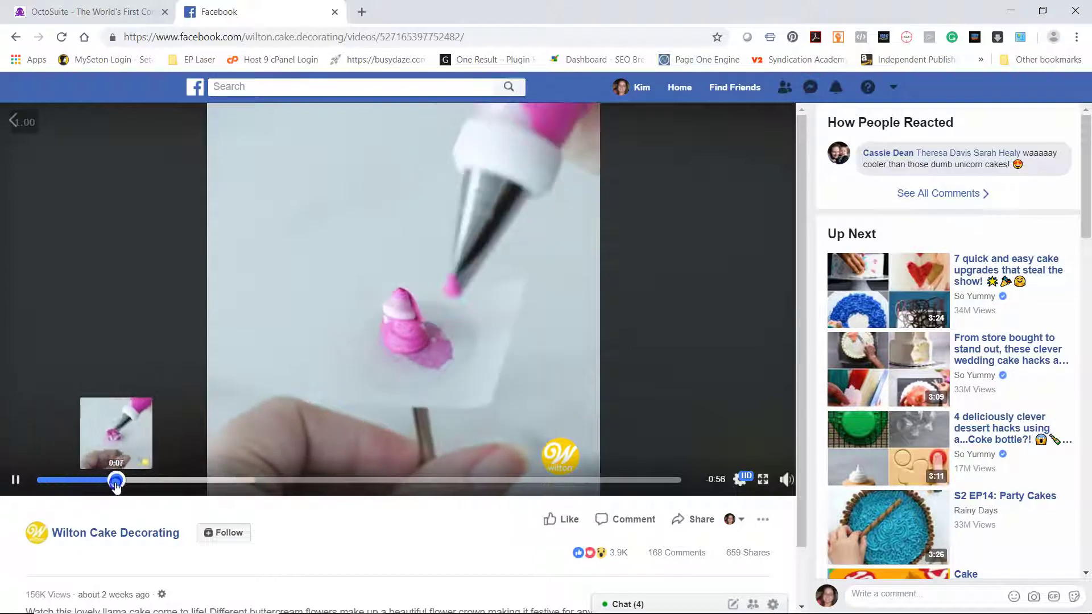
pyautogui.click(281, 480)
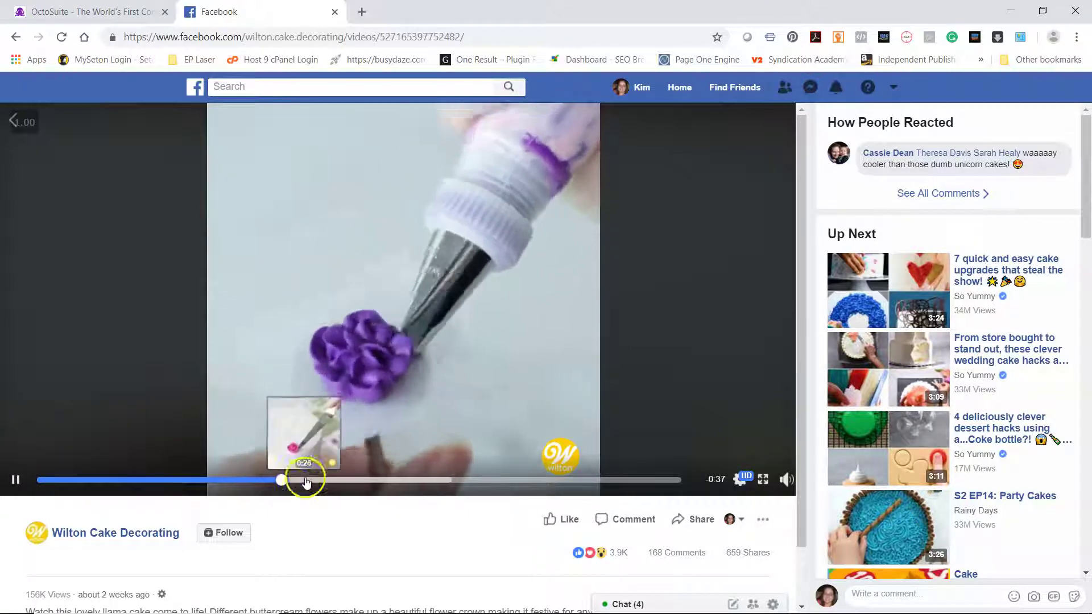
pyautogui.click(306, 480)
pyautogui.click(351, 481)
pyautogui.click(396, 469)
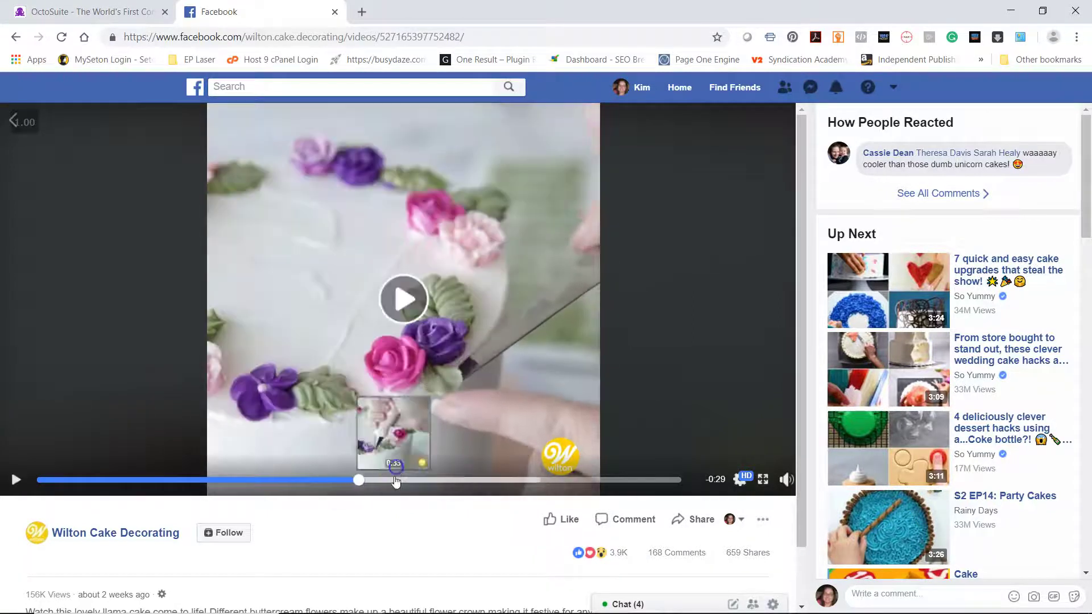
pyautogui.click(451, 437)
pyautogui.click(397, 480)
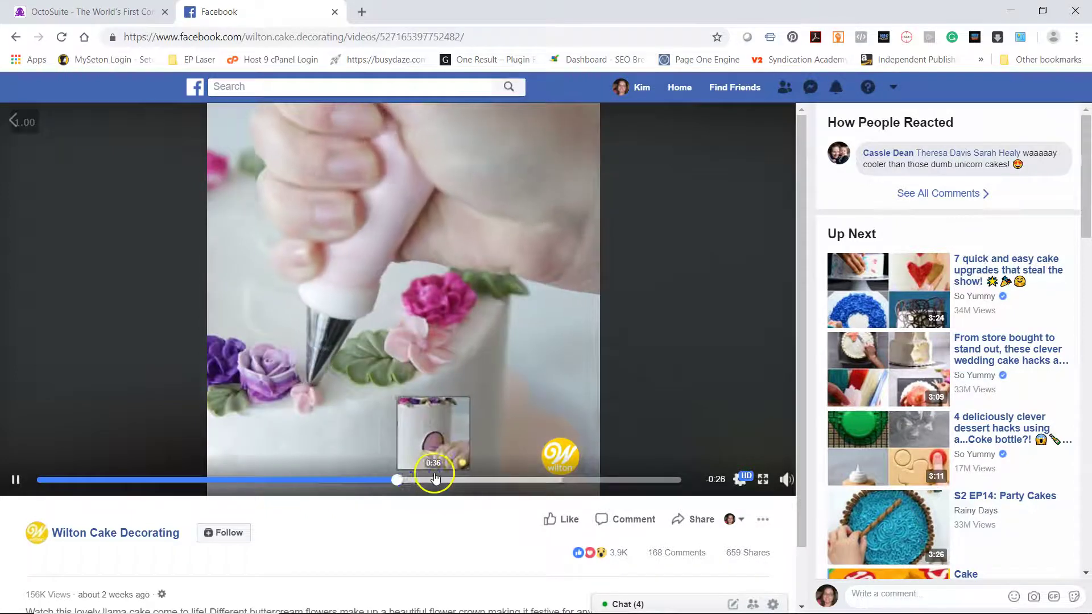
pyautogui.click(435, 479)
pyautogui.click(517, 481)
pyautogui.click(555, 481)
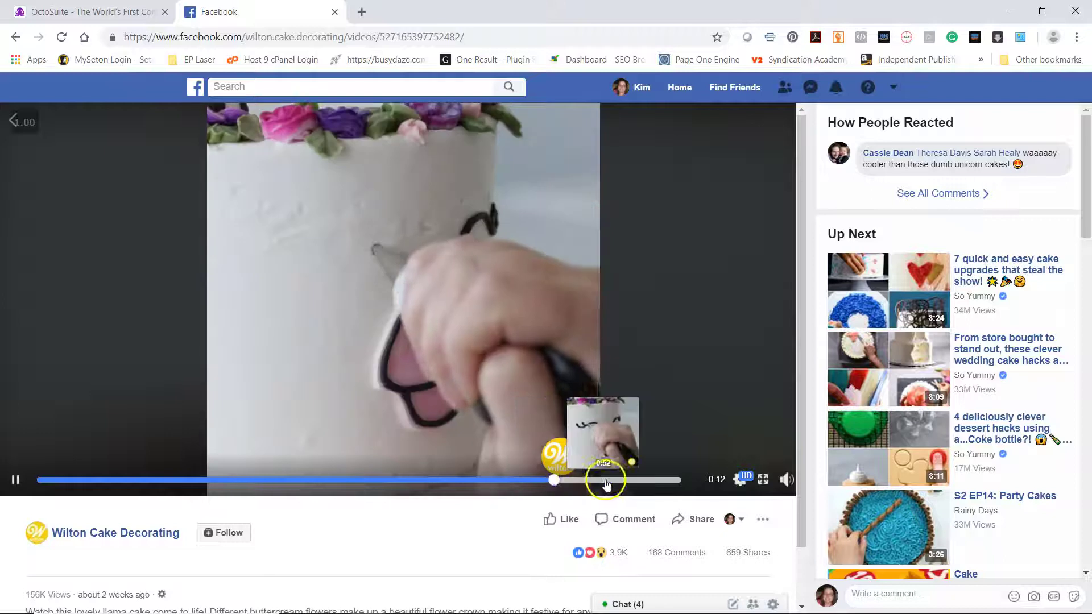
pyautogui.click(641, 482)
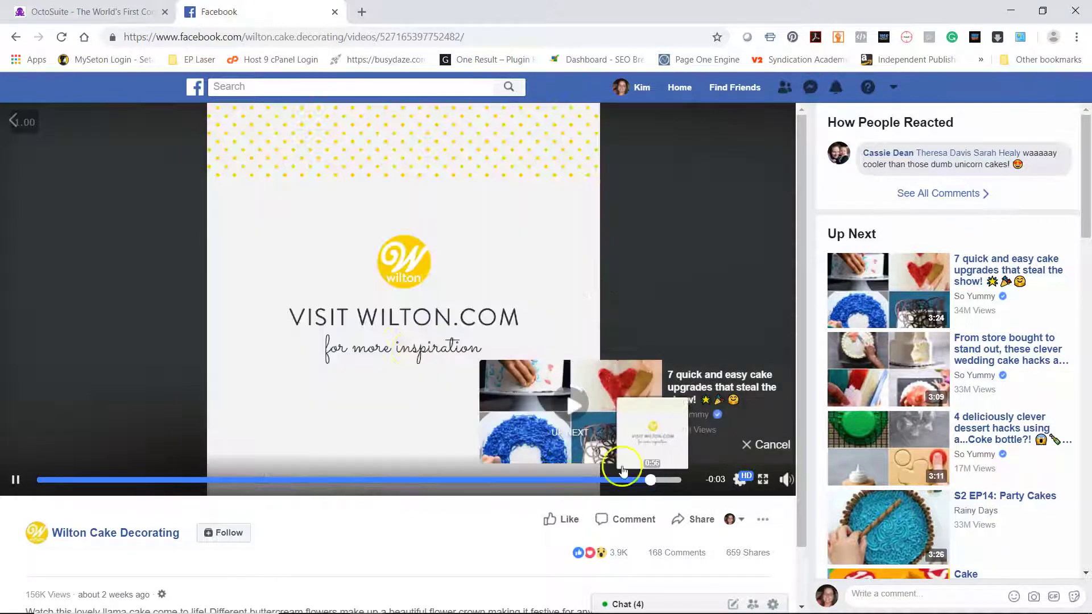
pyautogui.click(453, 277)
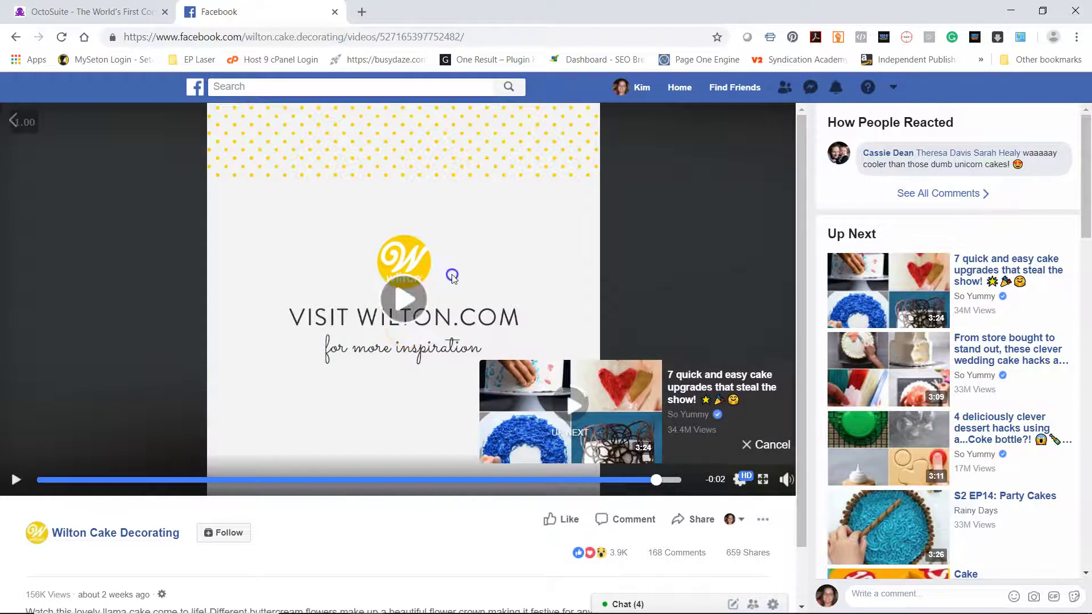
pyautogui.click(335, 13)
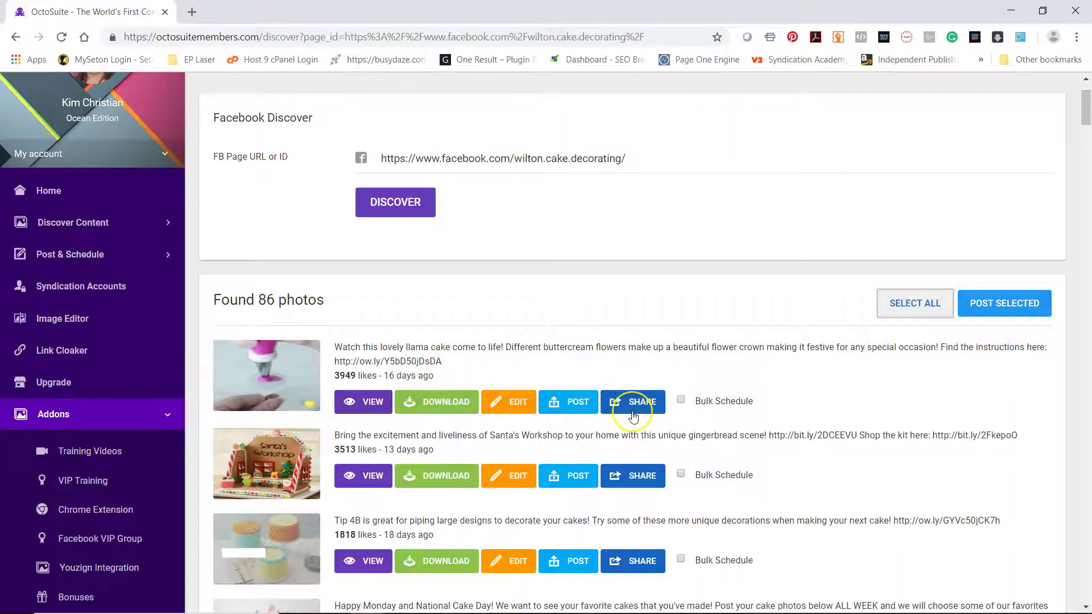
# Open the llama cake post for sharing and replace its whole description with "Llama".
pyautogui.scroll(-2, 689, 418)
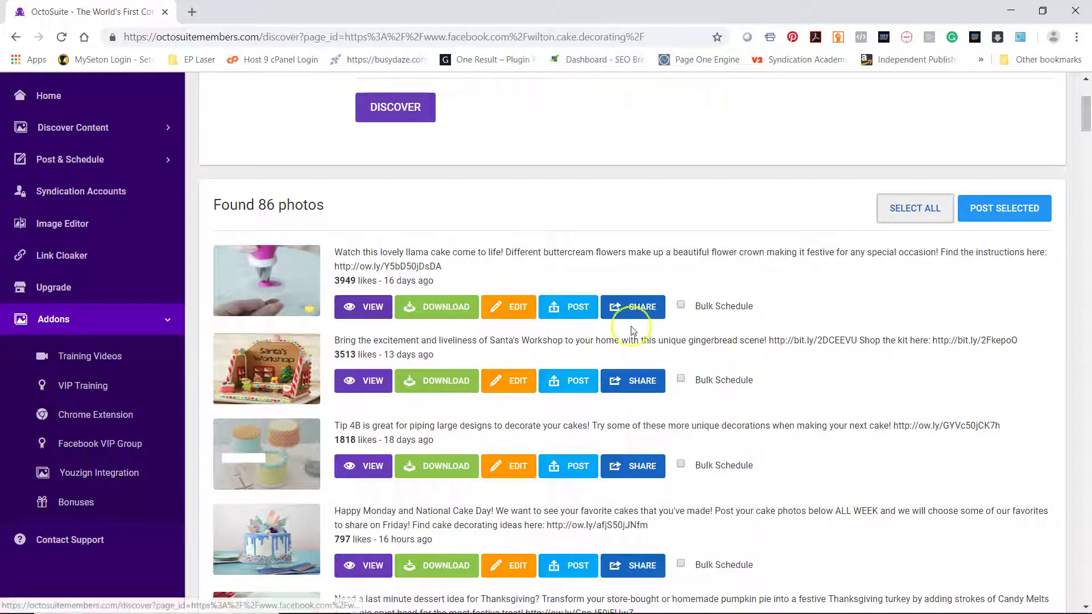
pyautogui.click(631, 307)
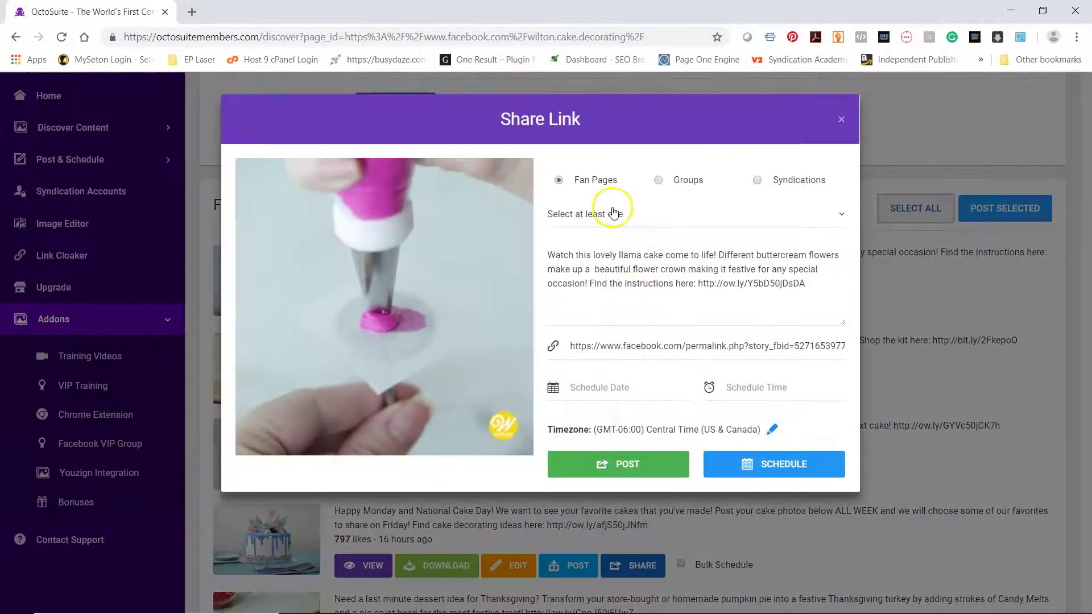
pyautogui.moveTo(632, 283); pyautogui.dragTo(567, 266)
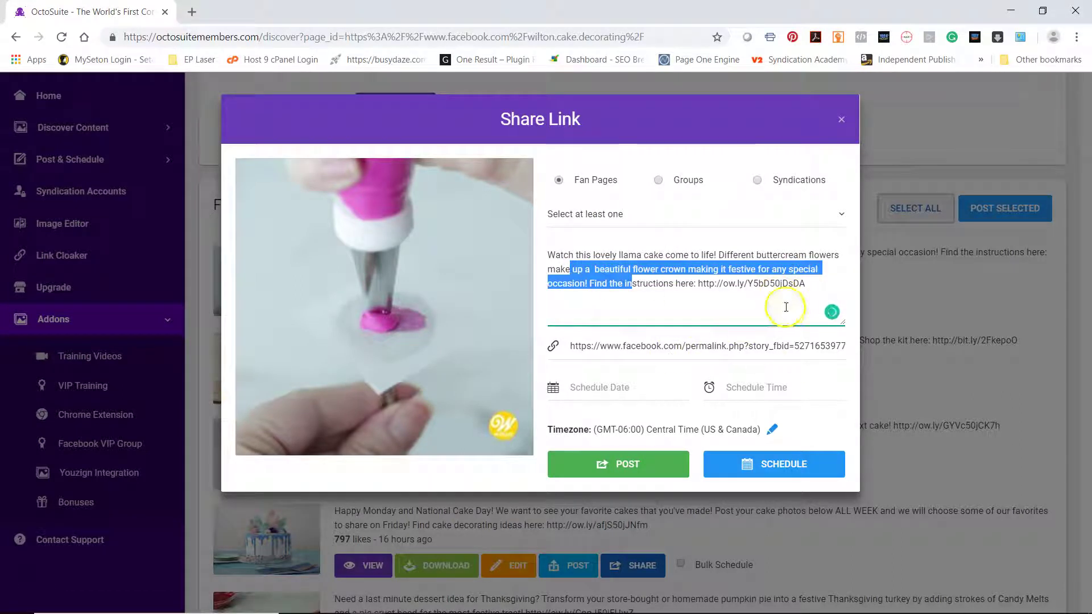
pyautogui.click(807, 284)
pyautogui.moveTo(806, 285); pyautogui.dragTo(544, 258)
pyautogui.press('BackSpace')
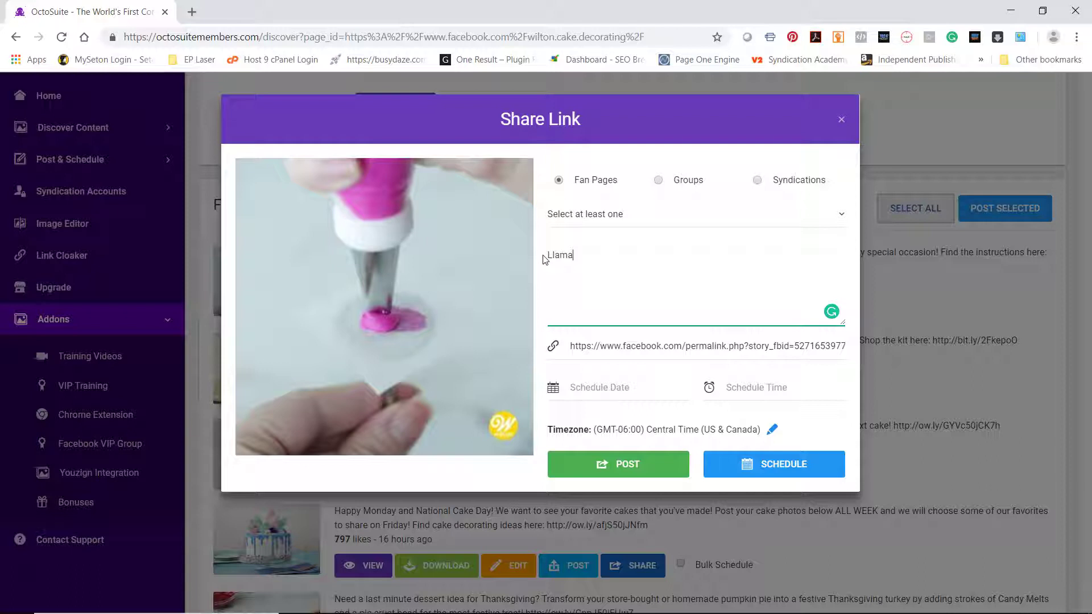
# Open Emojipedia in a new browser tab and search it for "llama".
pyautogui.click(194, 11)
pyautogui.write('emoji')
pyautogui.press('Return')
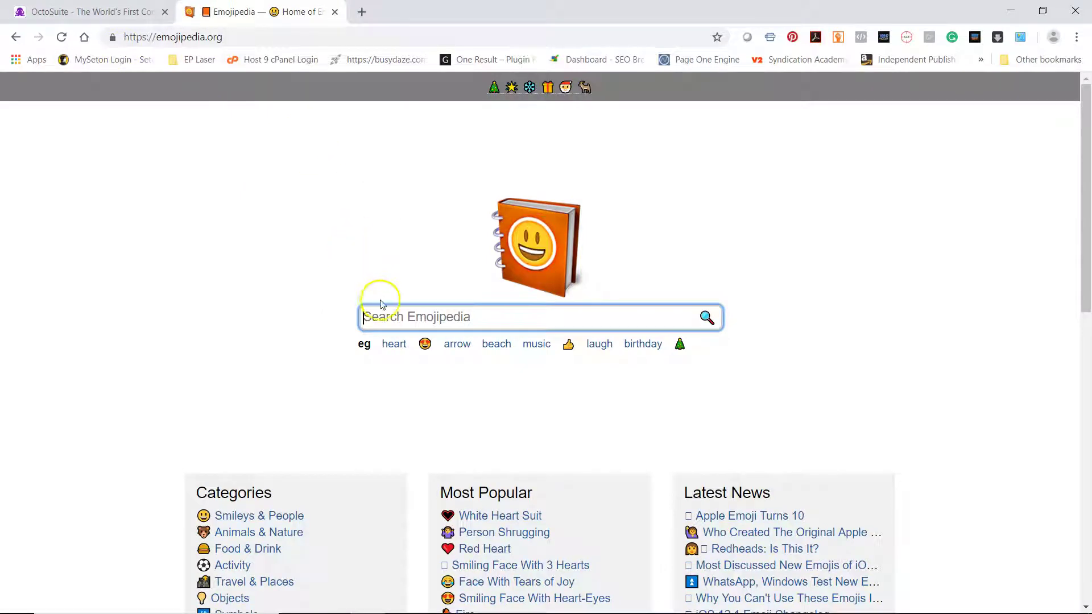
pyautogui.write('llama')
pyautogui.press('Return')
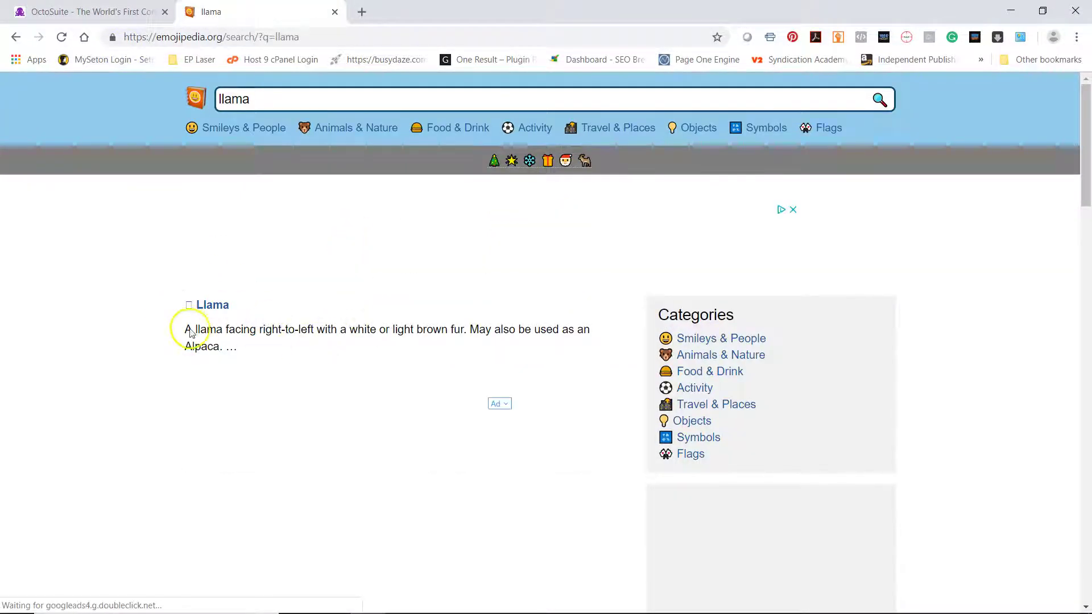
# Copy the Smiling Face With Heart-Eyes emoji from Emojipedia and paste it before "Llama!" in the OctoSuite share description.
pyautogui.click(16, 36)
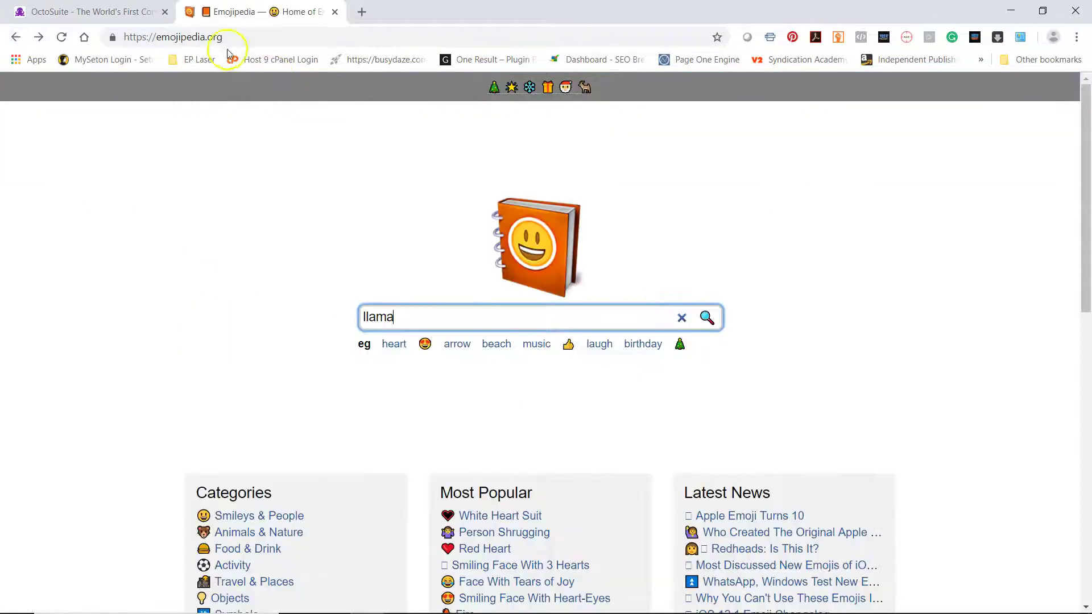
pyautogui.click(424, 344)
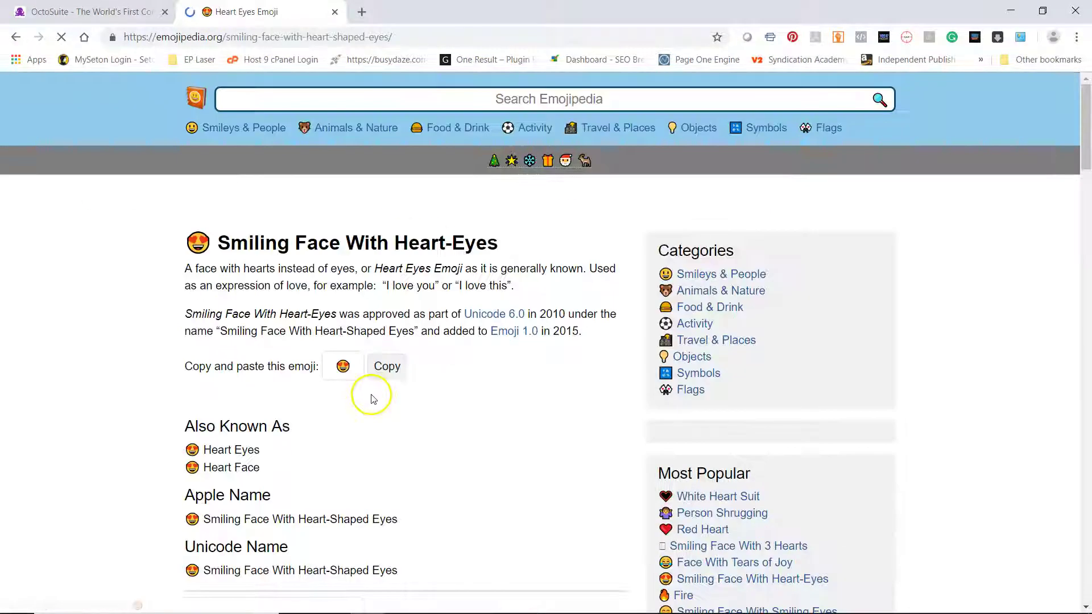
pyautogui.click(391, 431)
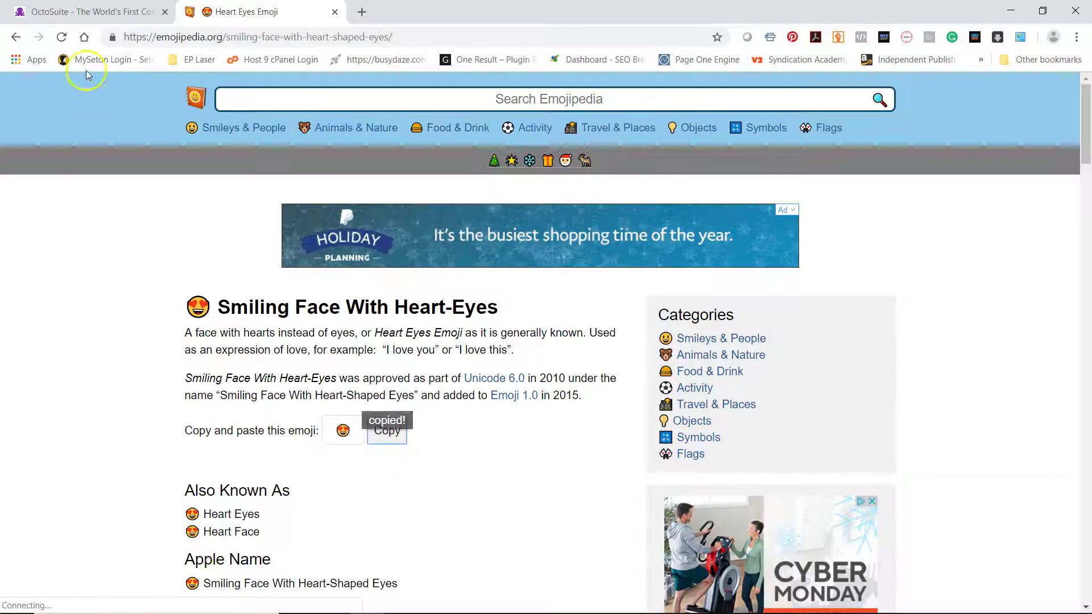
pyautogui.click(104, 17)
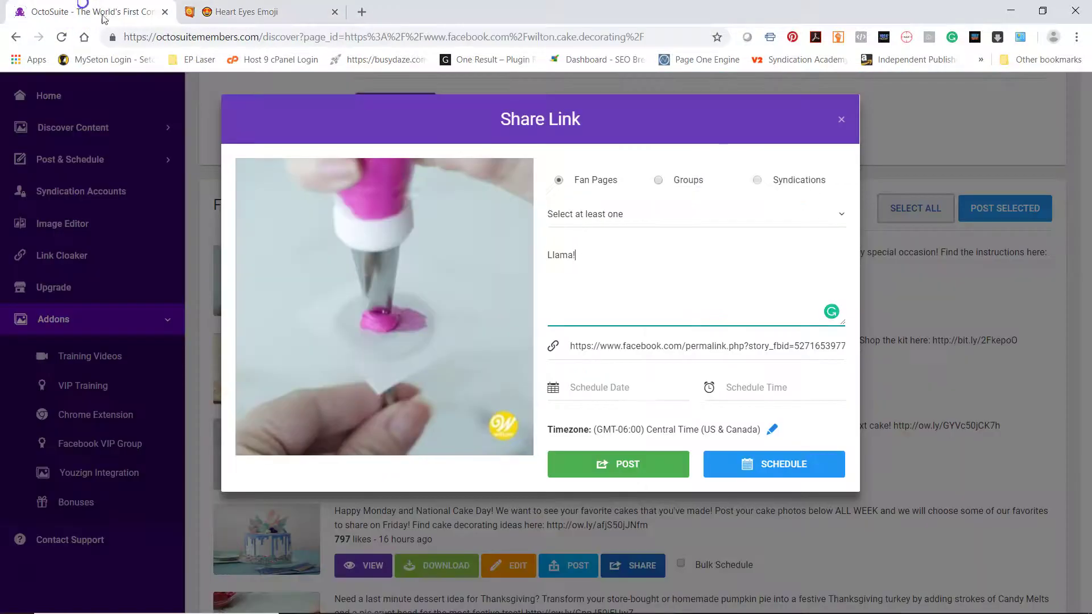
pyautogui.click(549, 254)
pyautogui.hotkey('ctrl', 'v')
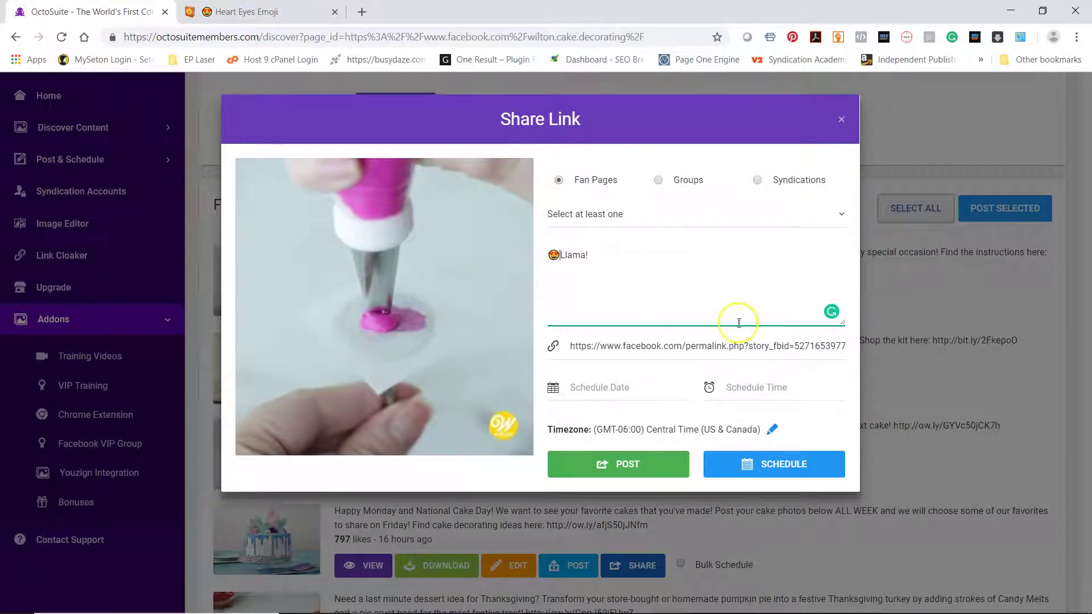
# Set the share's schedule to 28 November, 2018 at 9:45 AM and try to schedule it.
pyautogui.click(619, 389)
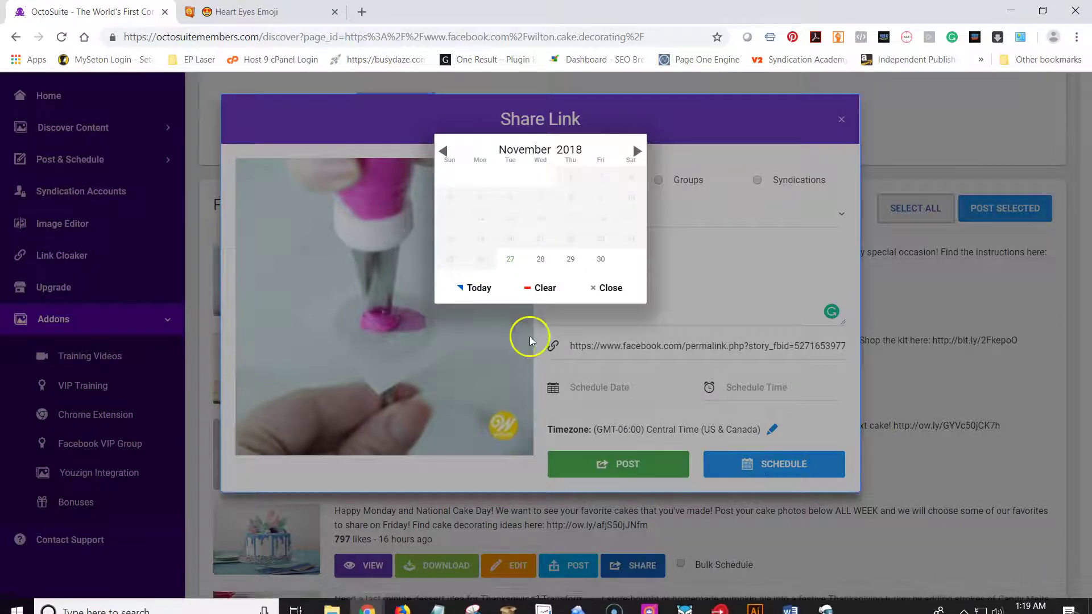
pyautogui.click(539, 260)
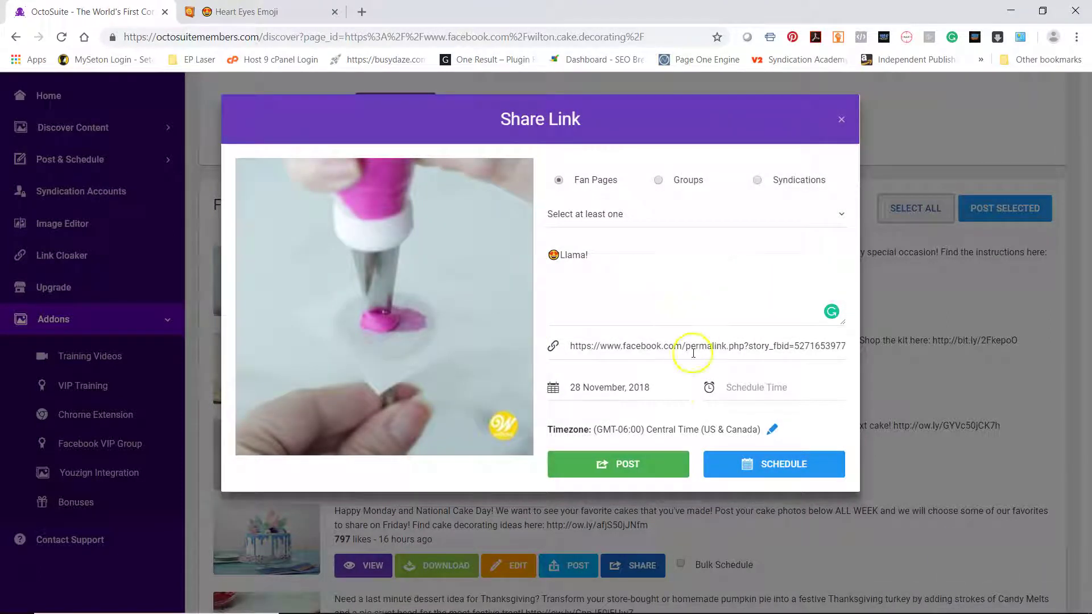
pyautogui.click(750, 396)
pyautogui.scroll(-2, 498, 342)
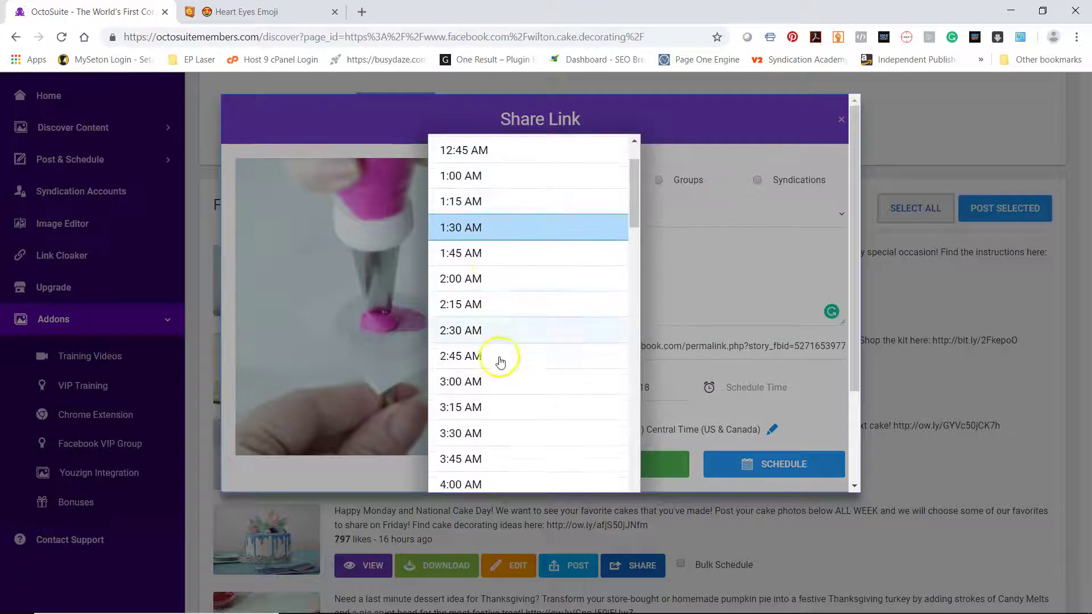
pyautogui.scroll(-6, 500, 363)
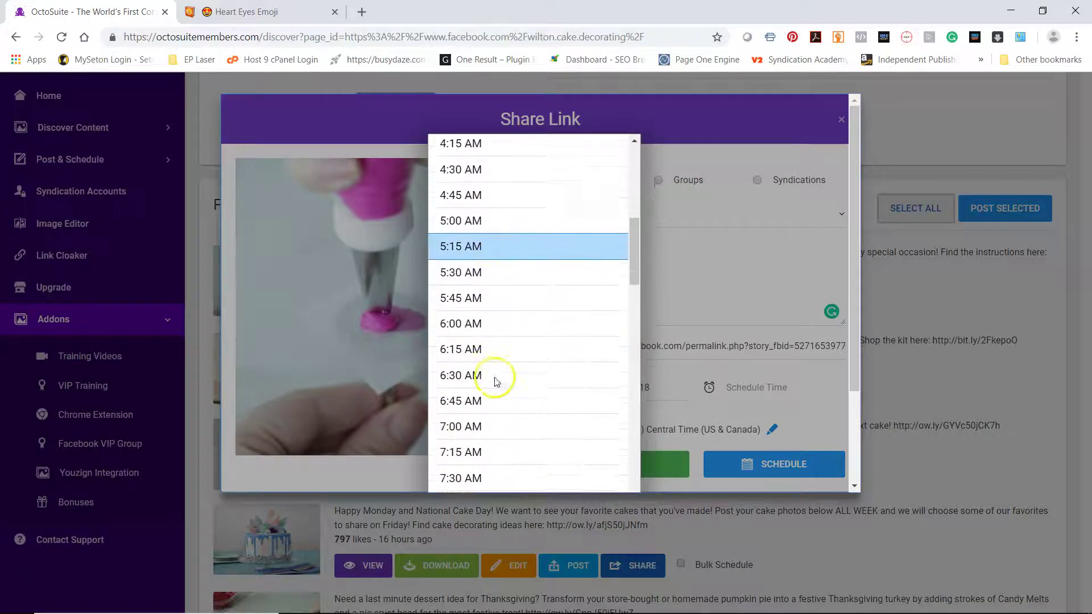
pyautogui.scroll(-5, 495, 381)
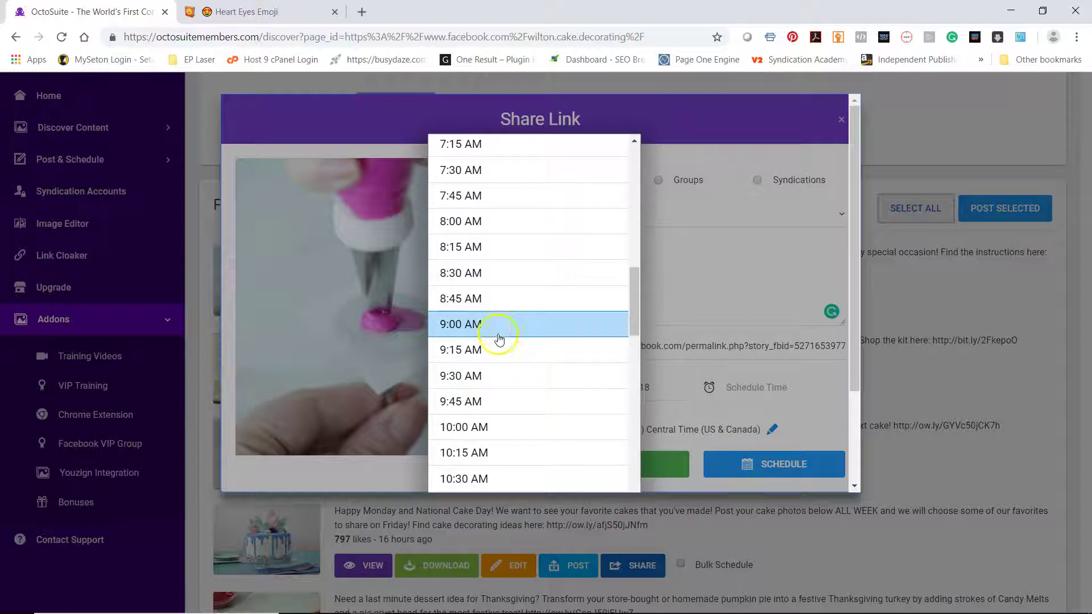
pyautogui.click(497, 401)
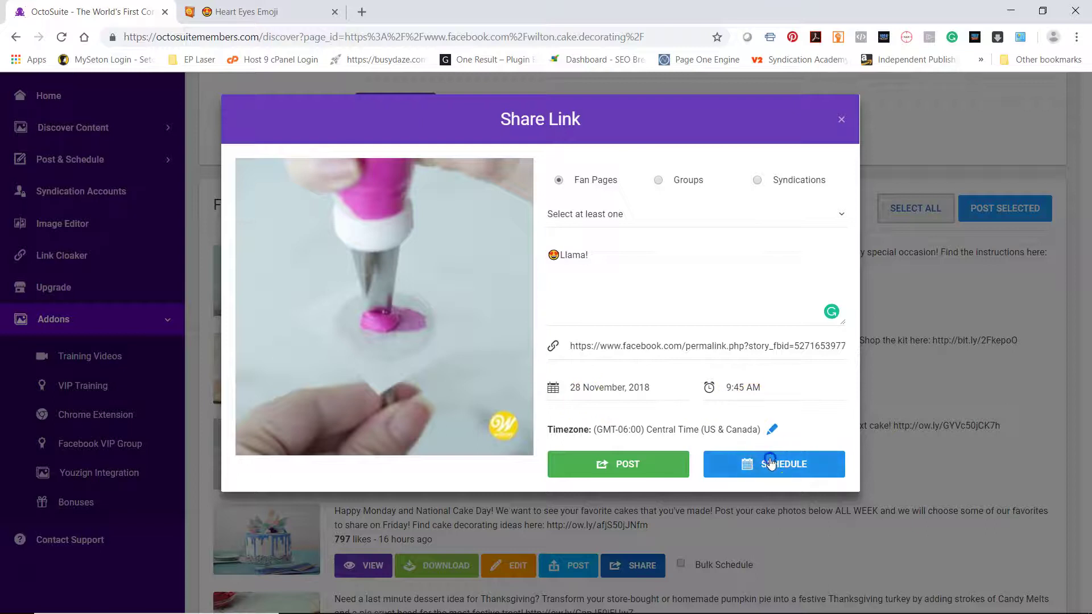
pyautogui.click(770, 464)
pyautogui.click(549, 396)
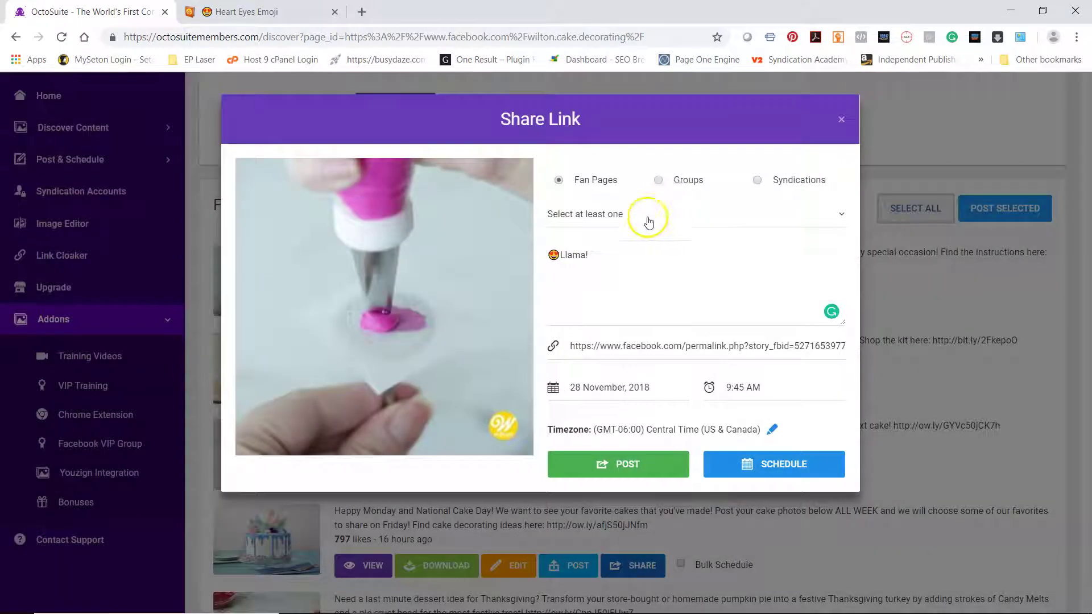
# Select the fan pages Bakers and Cake Makers and Crafts Addicts as destinations for the shared link.
pyautogui.click(648, 221)
pyautogui.click(637, 339)
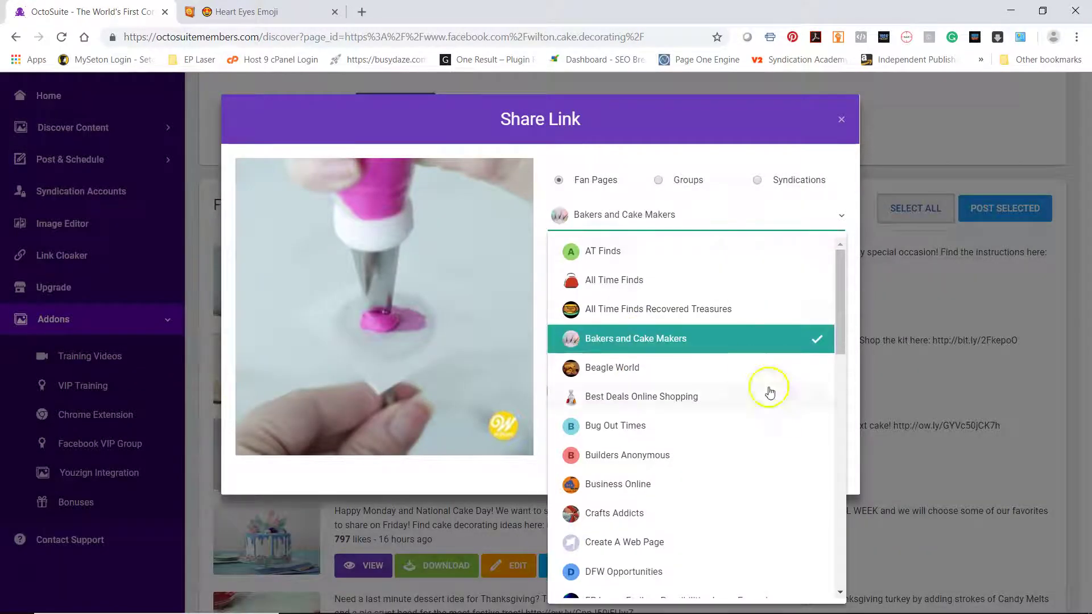
pyautogui.click(705, 224)
pyautogui.click(707, 213)
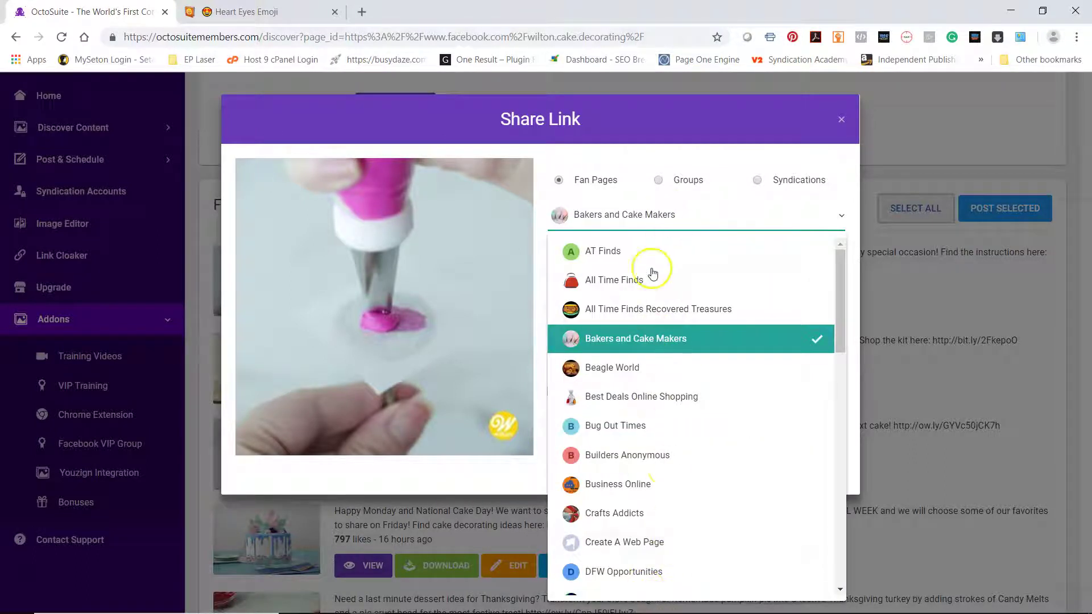
pyautogui.click(700, 219)
pyautogui.click(680, 220)
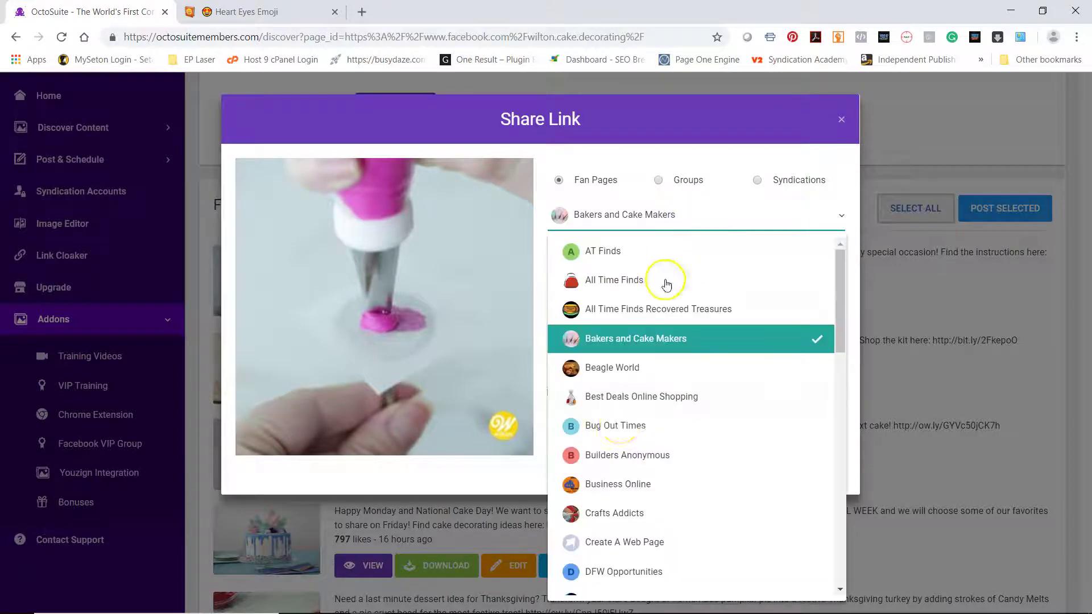
pyautogui.click(618, 515)
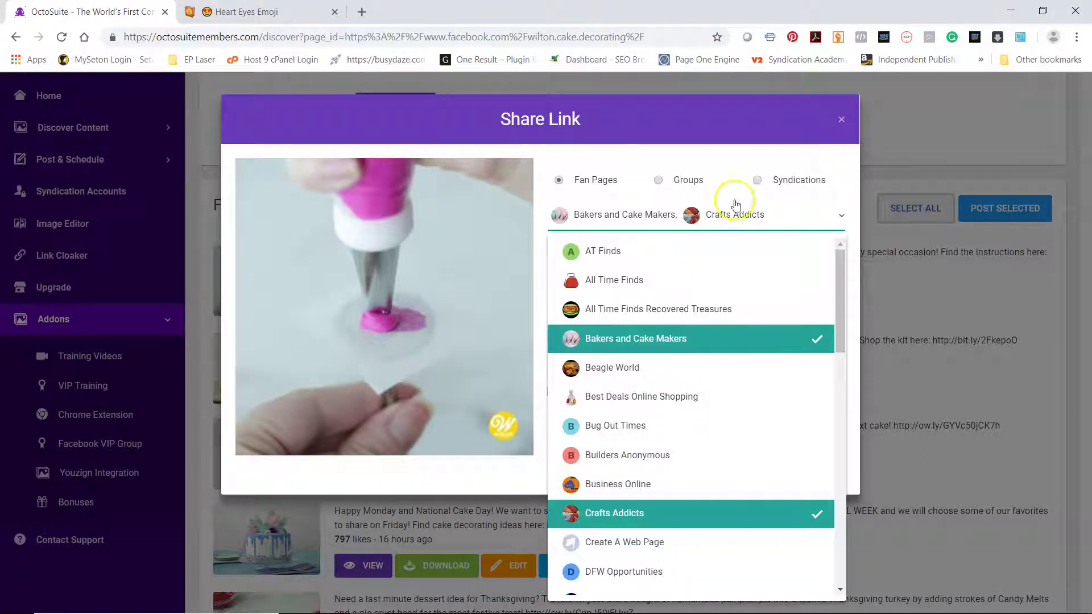
pyautogui.click(783, 223)
# Schedule the llama cake share to the selected fan pages and close the Share Link dialog.
pyautogui.click(775, 467)
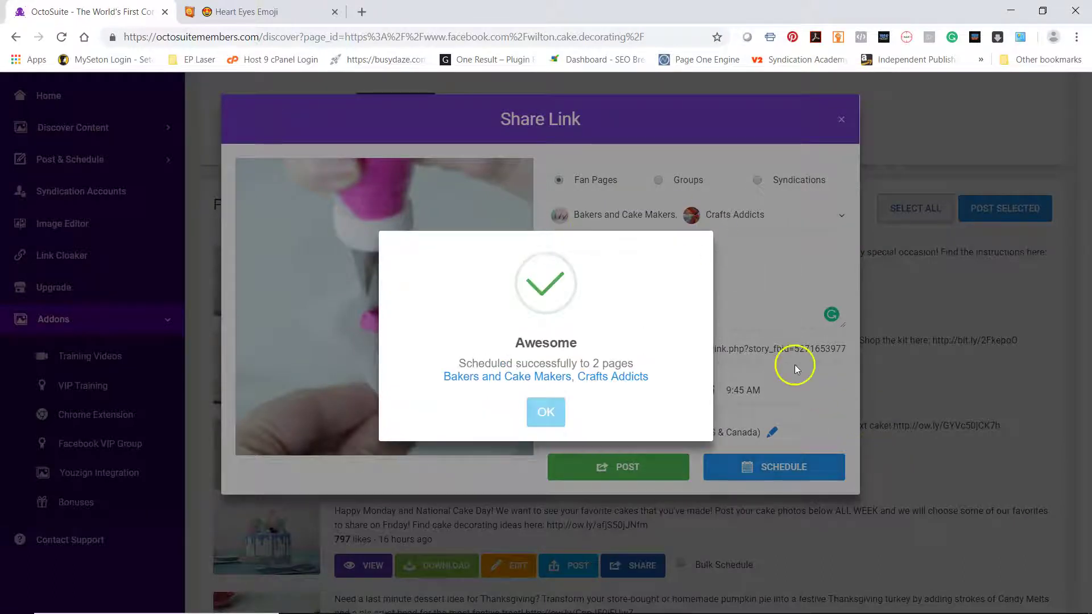
pyautogui.click(547, 413)
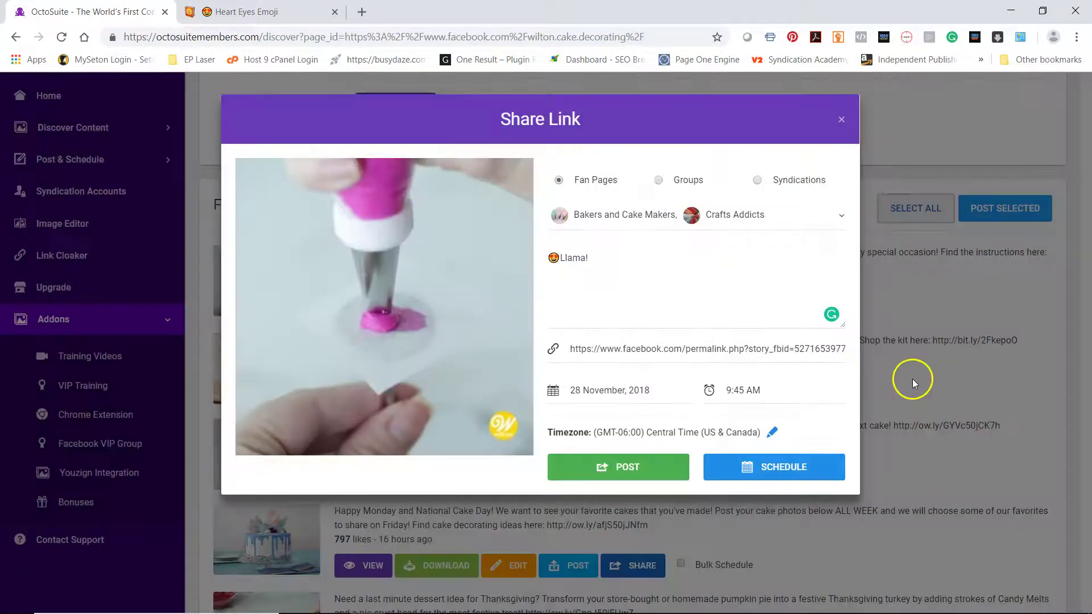
pyautogui.click(842, 120)
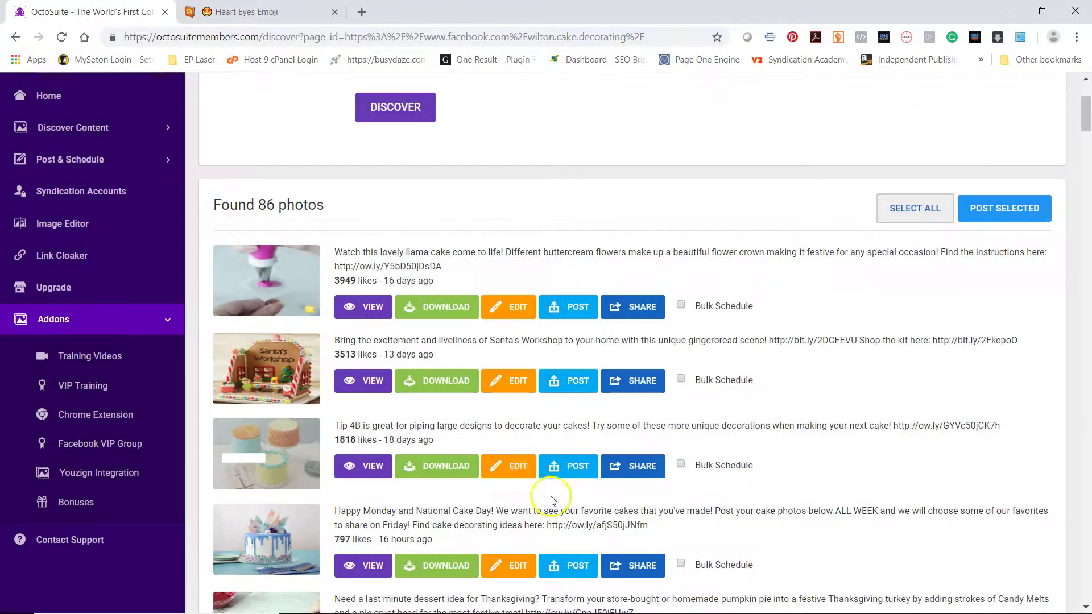
# Open Facebook in a new browser tab.
pyautogui.scroll(-2, 427, 431)
pyautogui.scroll(4, 427, 446)
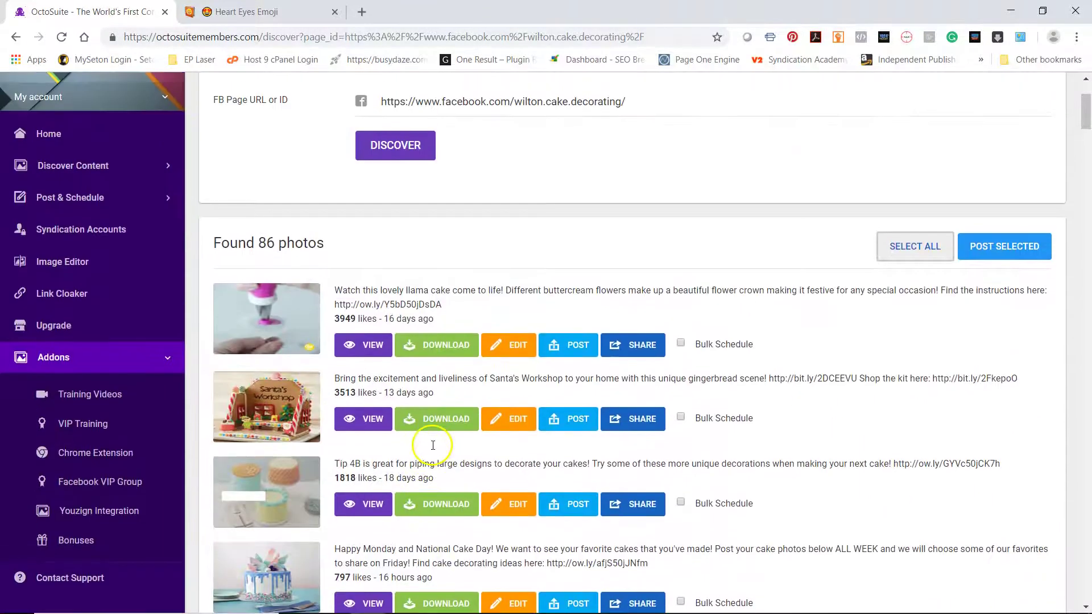
pyautogui.click(362, 13)
pyautogui.write('faceb')
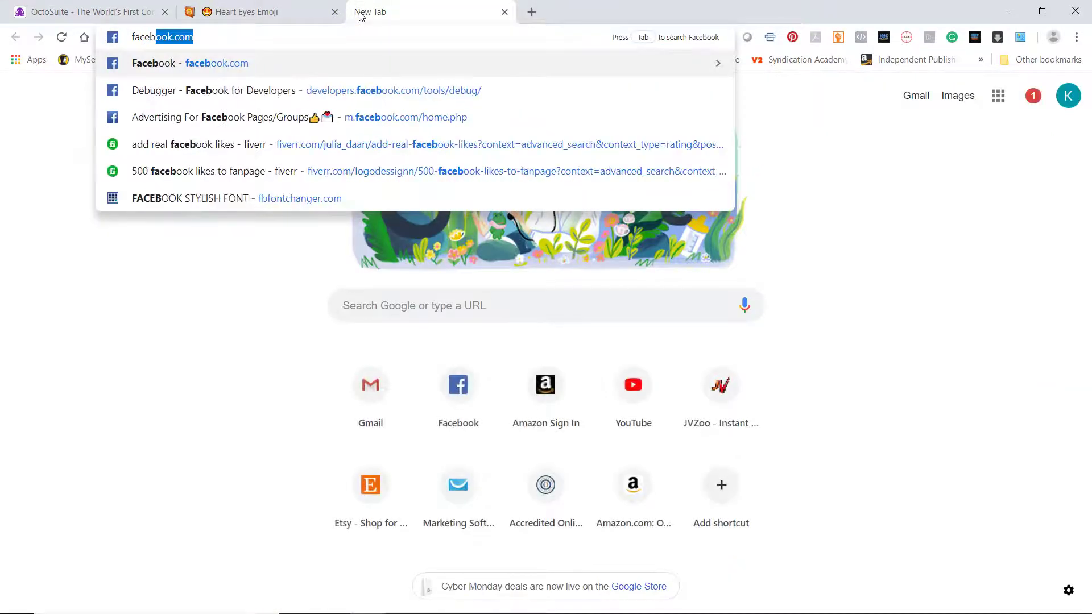
pyautogui.press('Return')
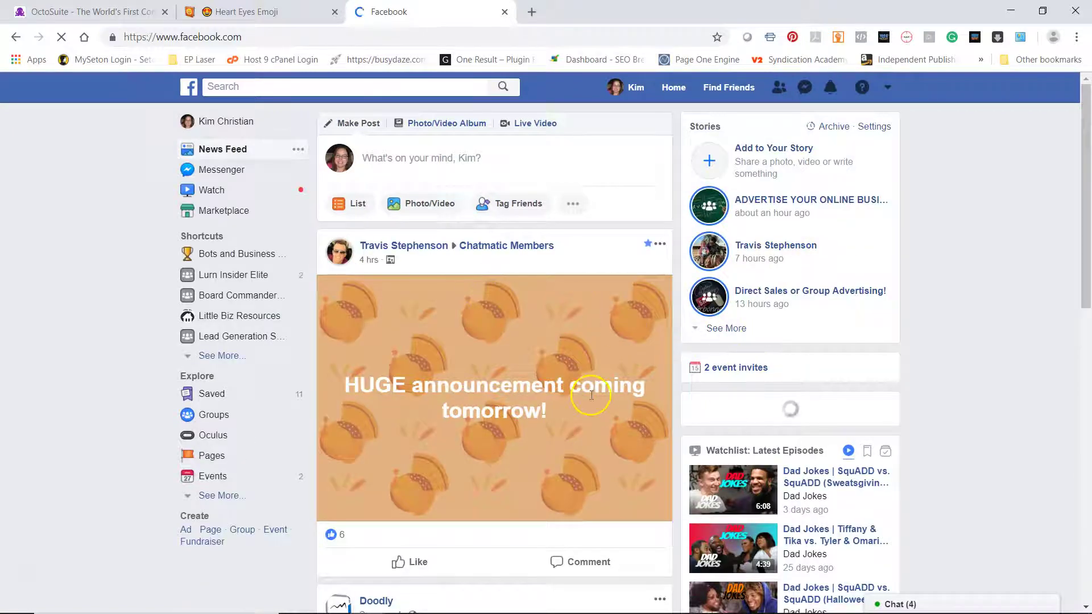
# Search Facebook for "viral upthread" and open the first Viral Thread page in the results.
pyautogui.click(319, 86)
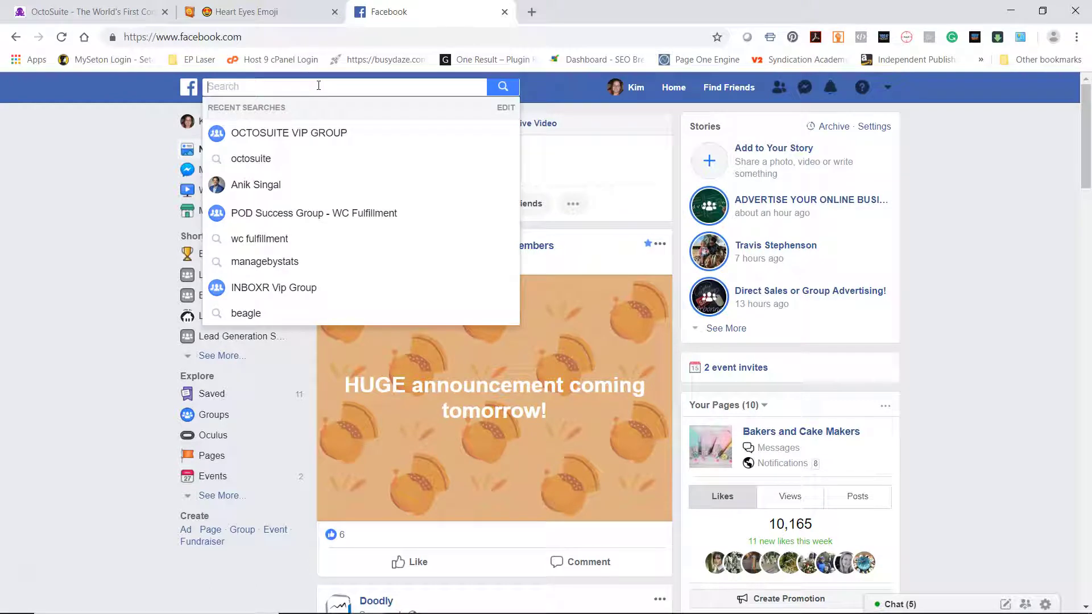
pyautogui.write('viral conte')
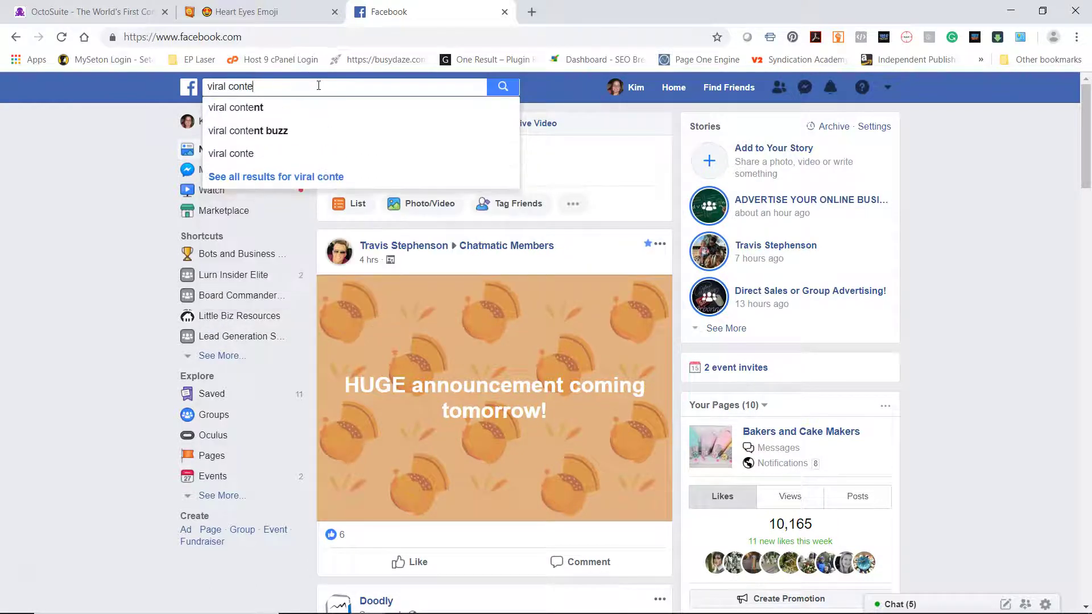
pyautogui.press('BackSpace')
pyautogui.press('BackSpace')
pyautogui.press('BackSpace')
pyautogui.press('BackSpace')
pyautogui.press('BackSpace')
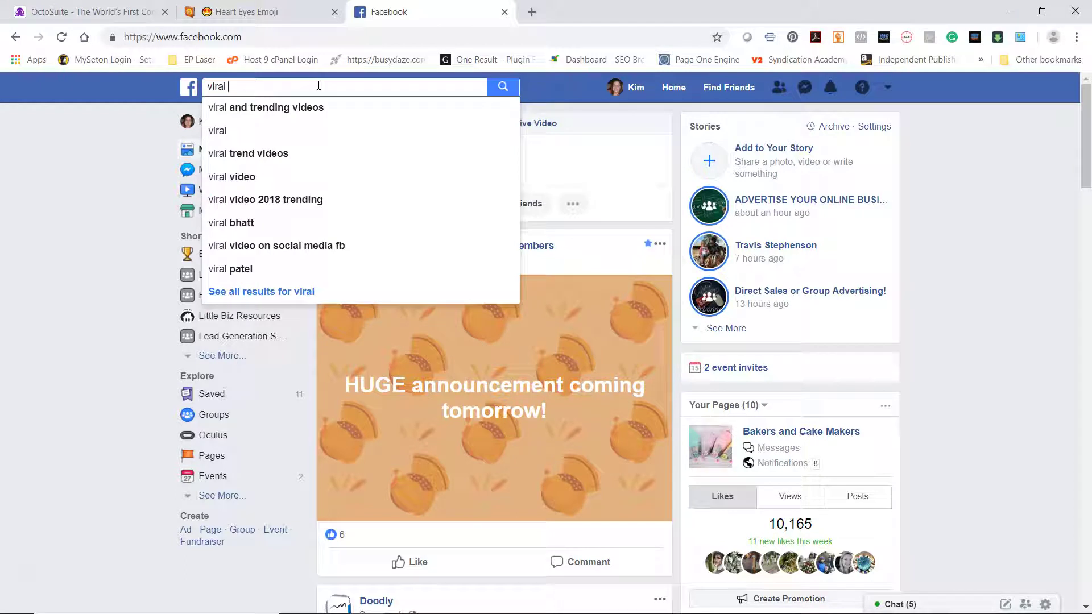
pyautogui.write('up')
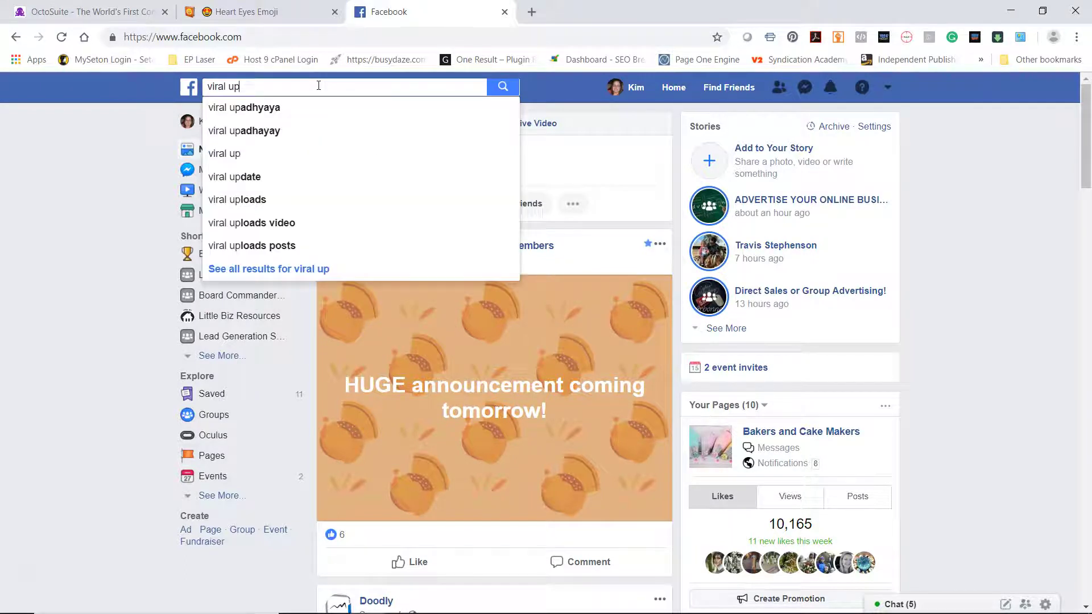
pyautogui.write('thread')
pyautogui.press('Return')
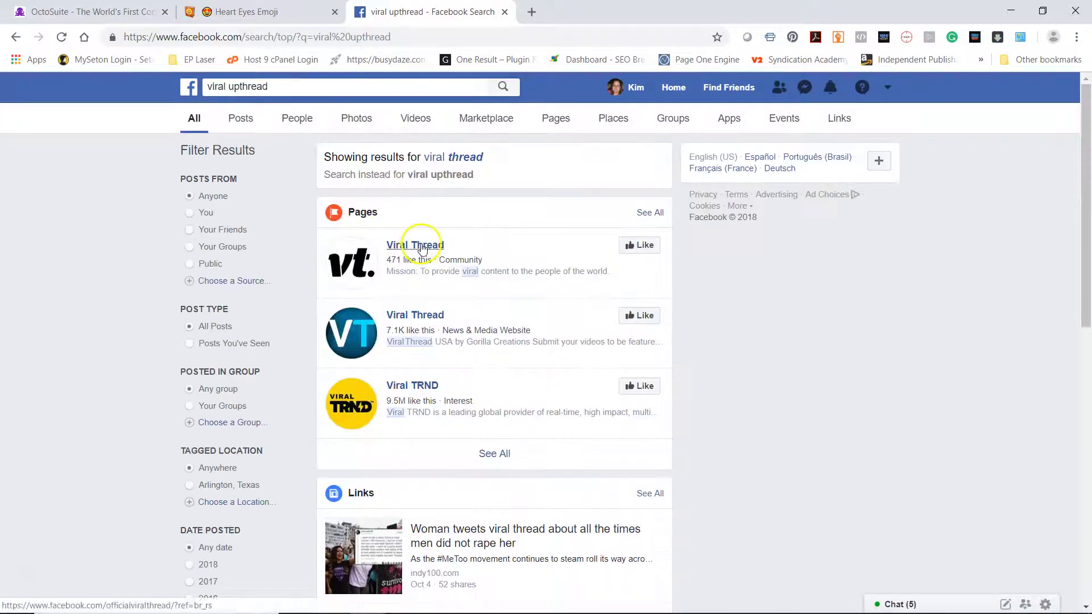
pyautogui.click(423, 245)
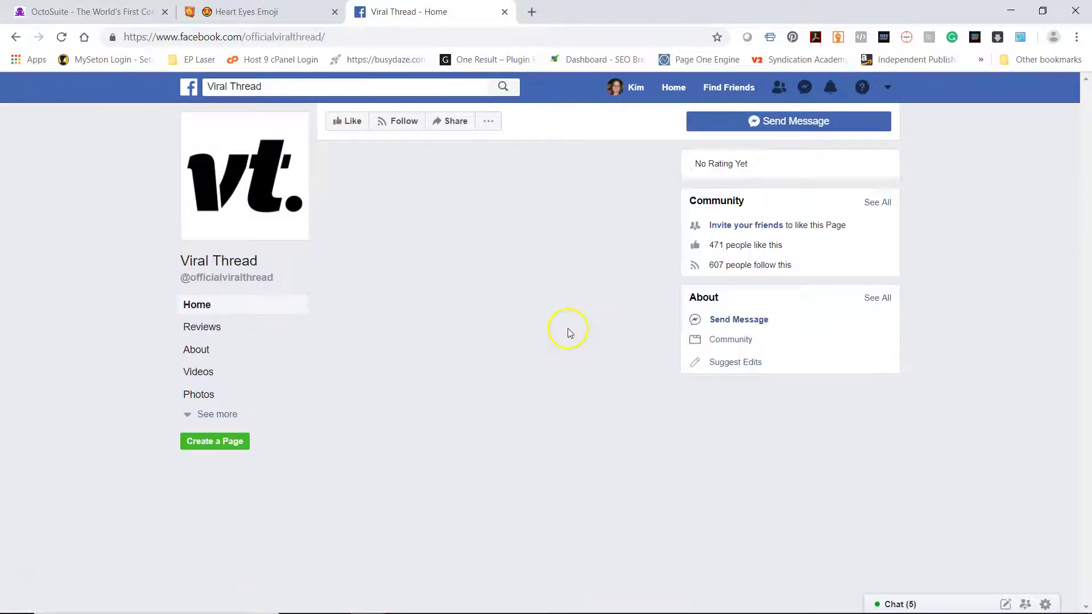
# Copy the Viral Thread page's address, replace the page URL in OctoSuite's Facebook Discover with it, and discover its content.
pyautogui.click(353, 37)
pyautogui.hotkey('ctrl', 'c')
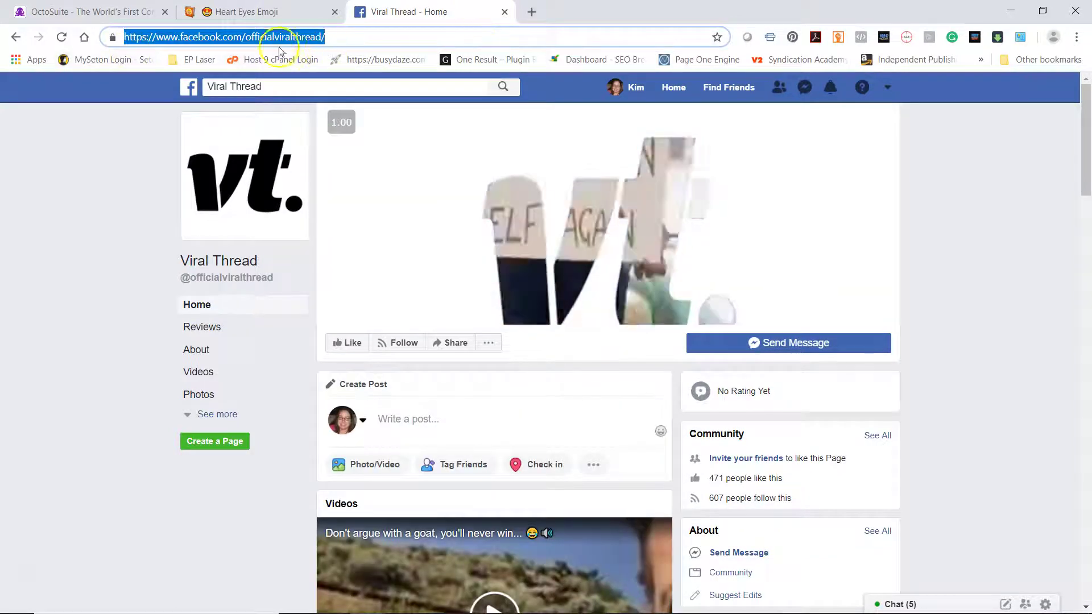
pyautogui.click(253, 37)
pyautogui.doubleClick(247, 37)
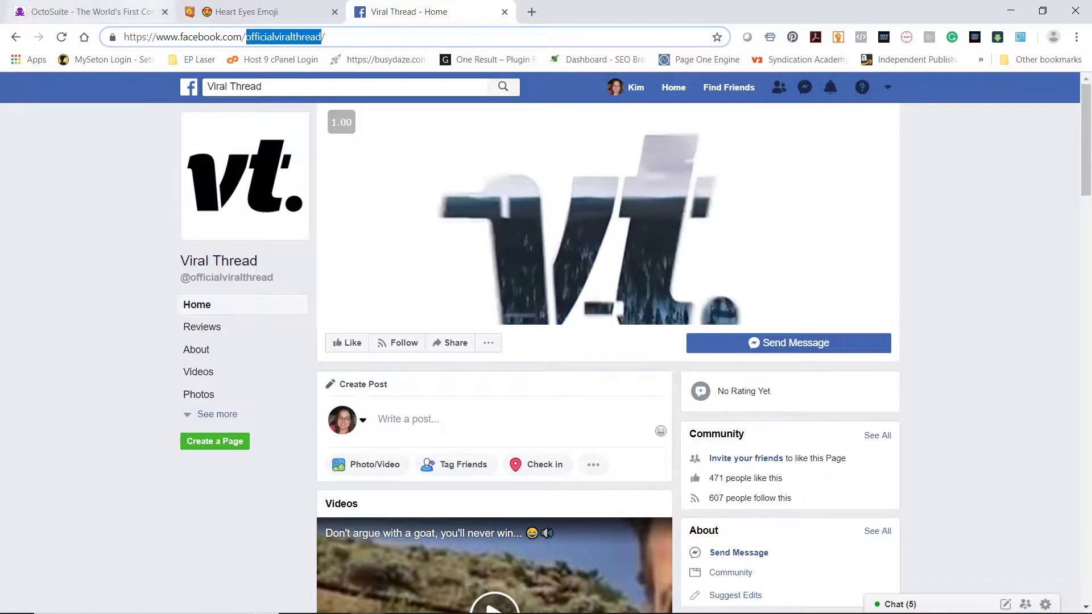
pyautogui.hotkey('ctrl', '1')
pyautogui.moveTo(636, 191); pyautogui.dragTo(273, 188)
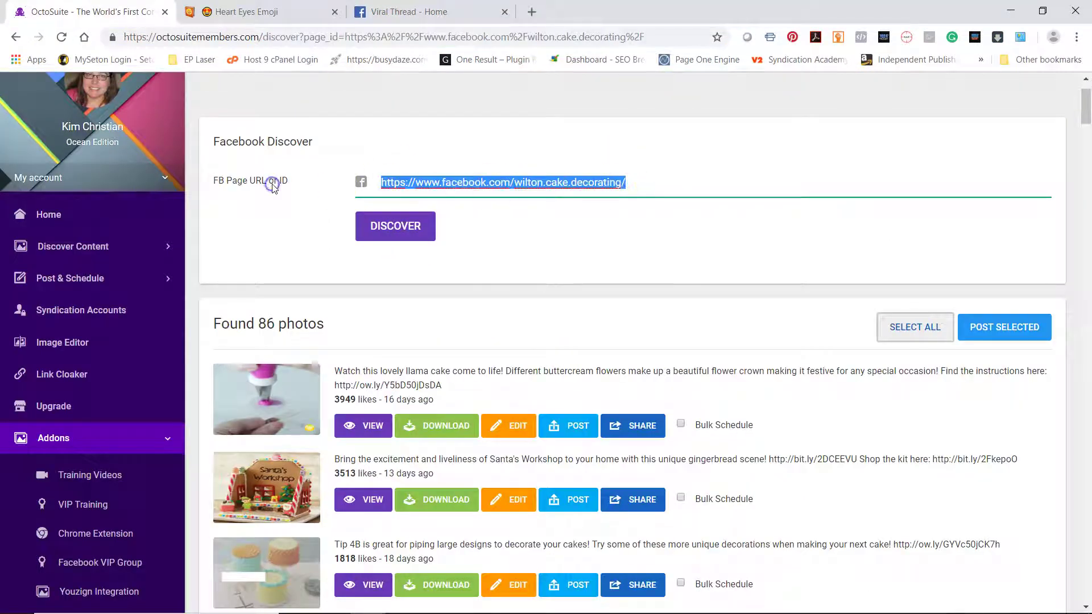
pyautogui.hotkey('ctrl', 'v')
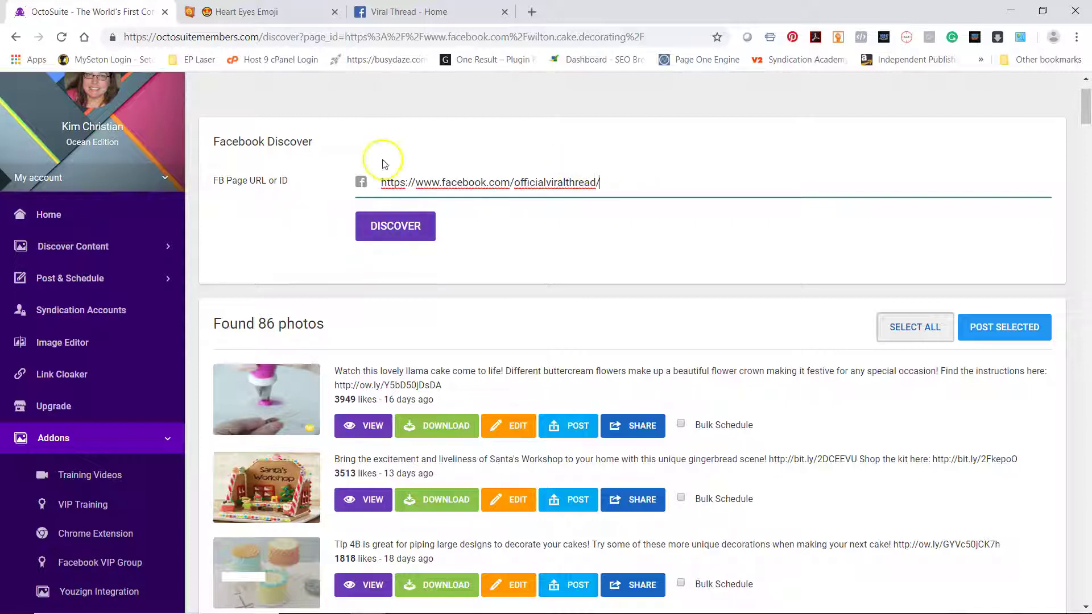
pyautogui.click(389, 228)
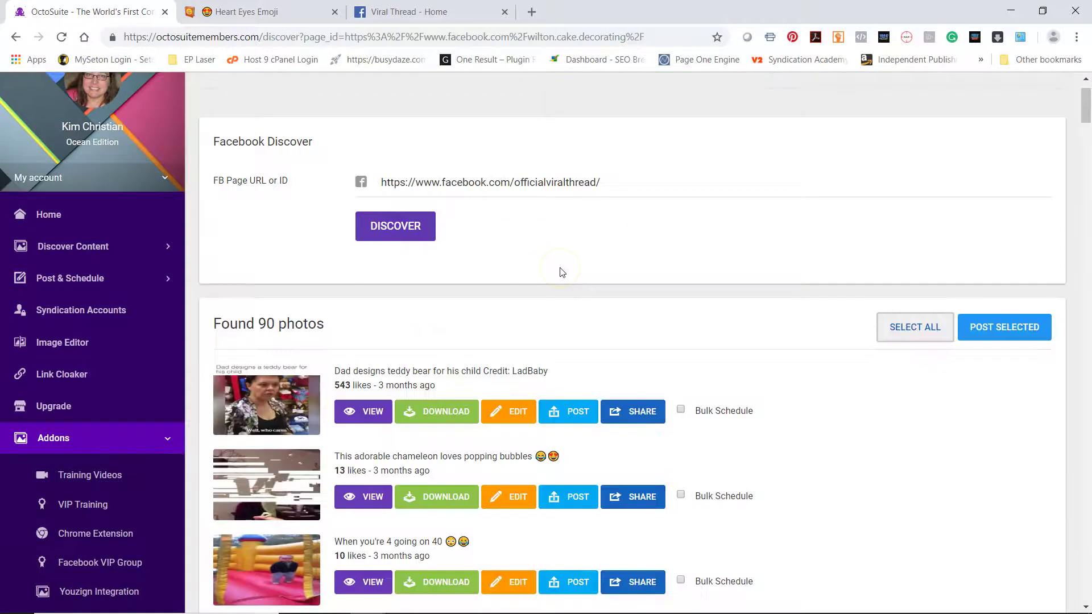
pyautogui.scroll(-1, 432, 262)
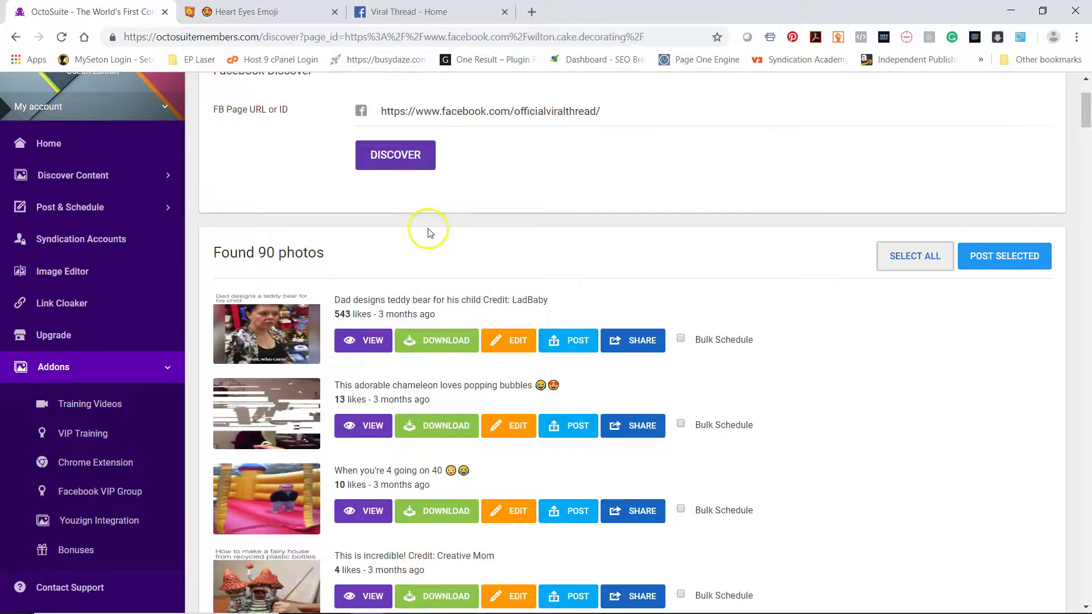
pyautogui.scroll(-1, 398, 227)
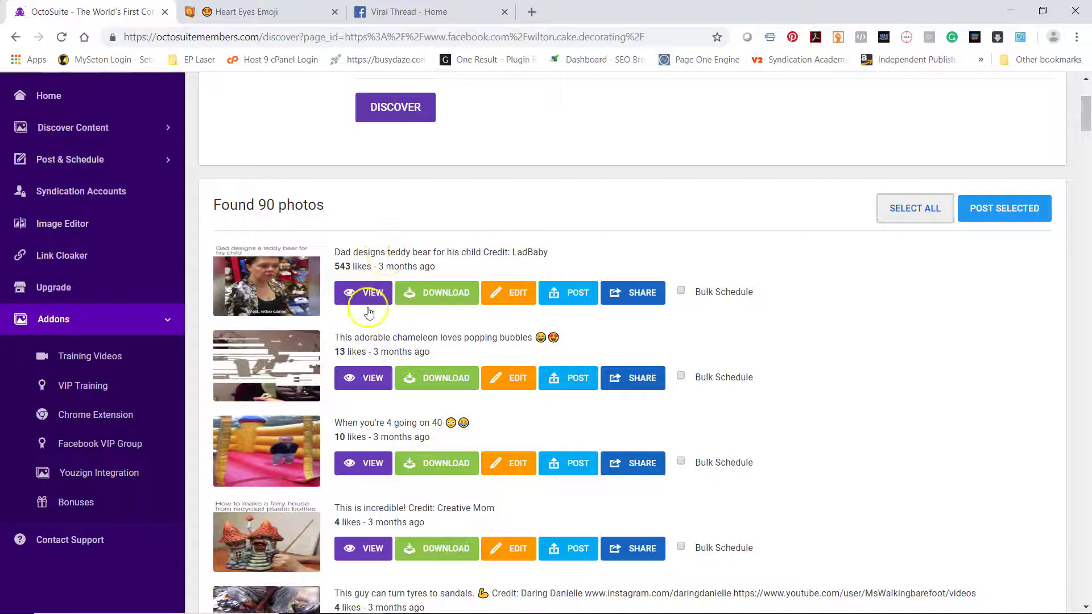
# View the fairy house post credited to Creative Mom on Facebook, and return to the discovered content.
pyautogui.scroll(-2, 493, 350)
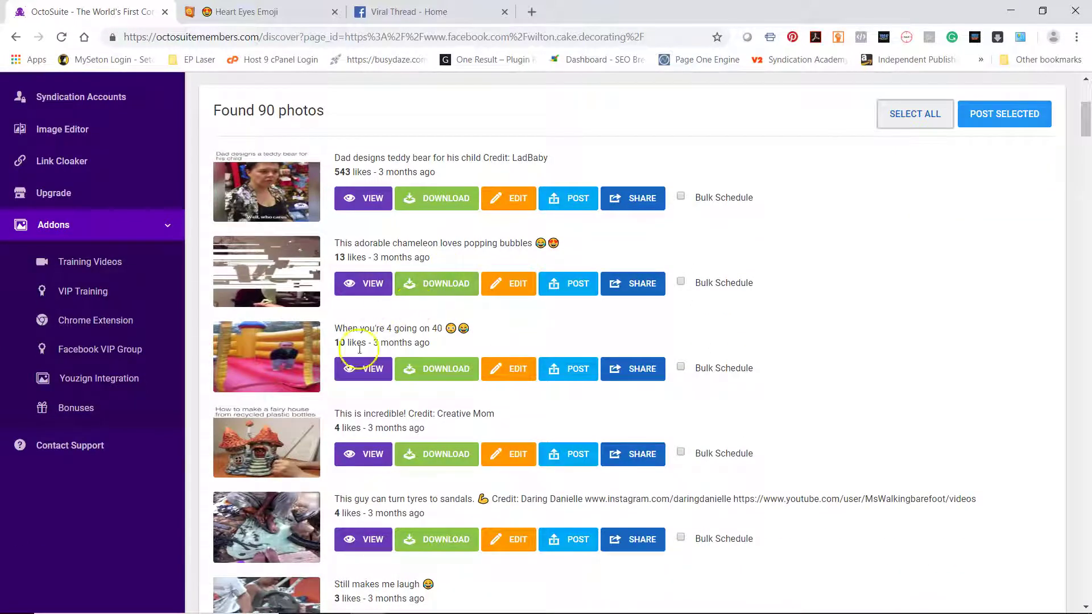
pyautogui.scroll(-1, 493, 325)
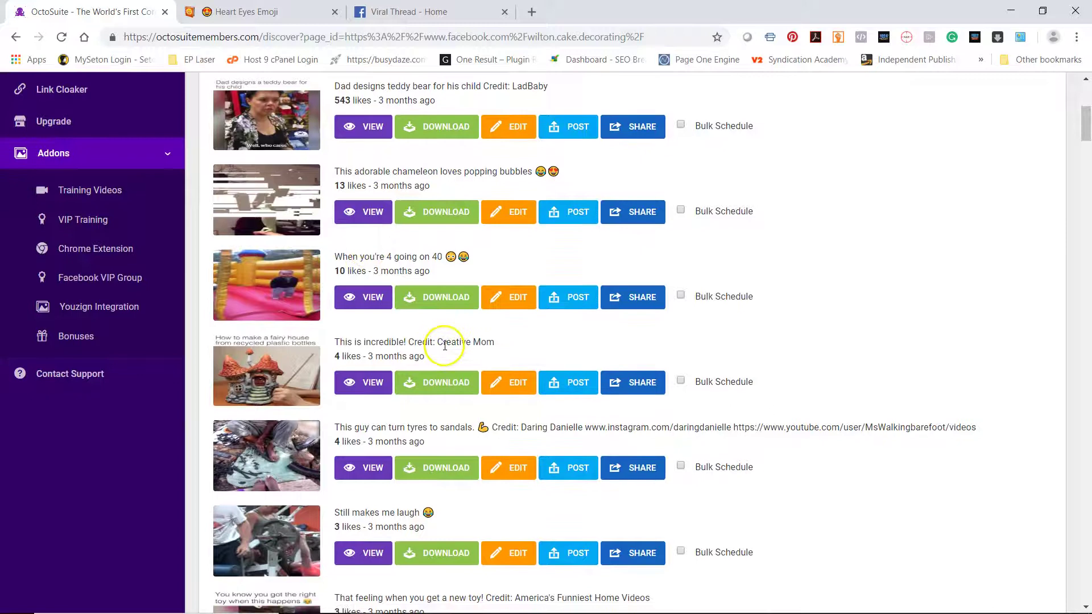
pyautogui.scroll(-2, 446, 352)
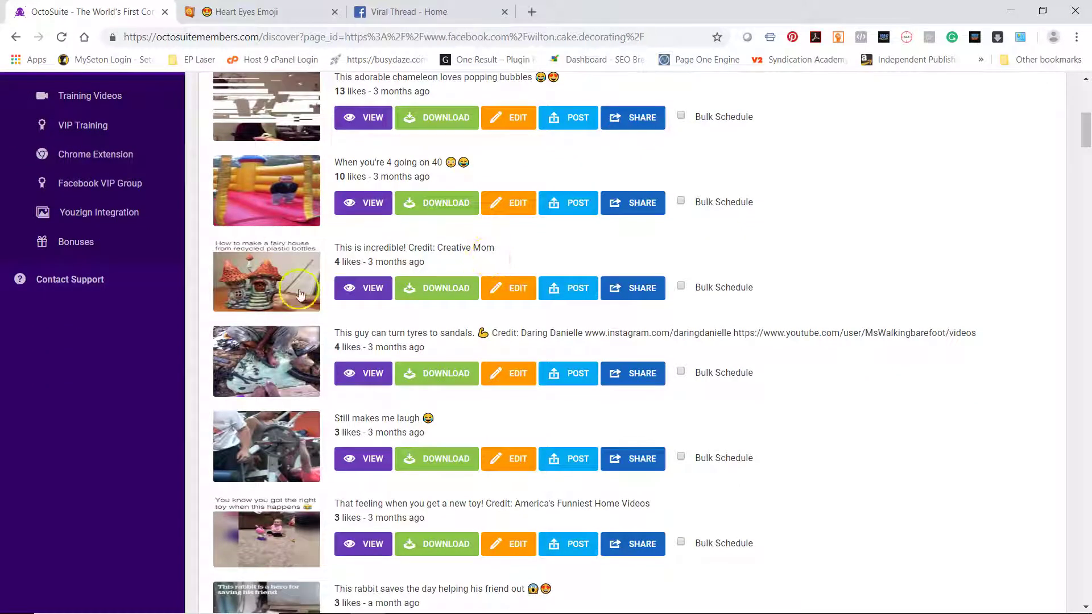
pyautogui.click(367, 290)
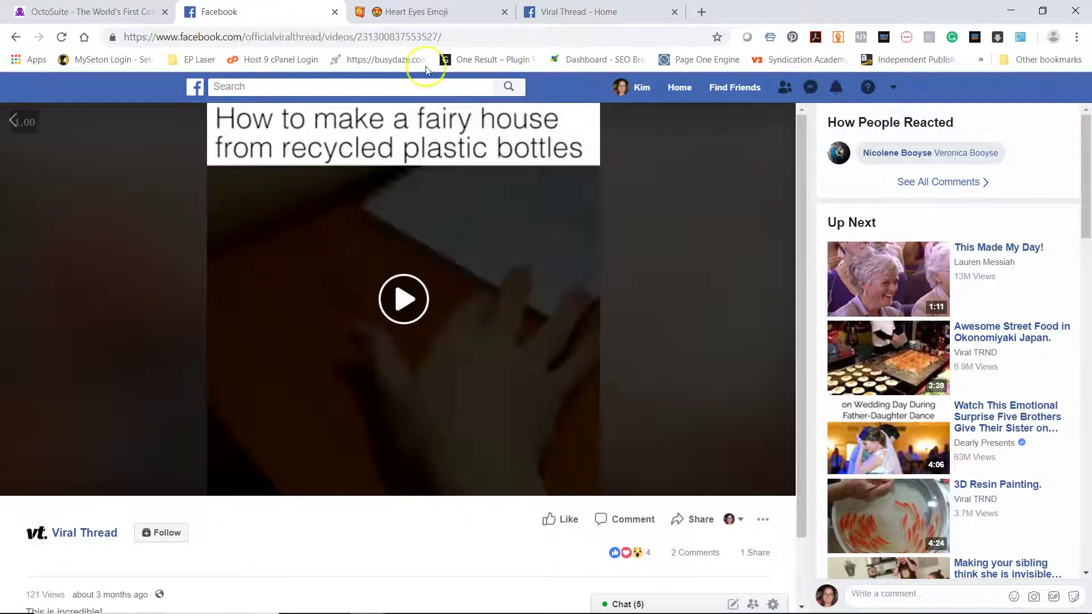
pyautogui.click(335, 12)
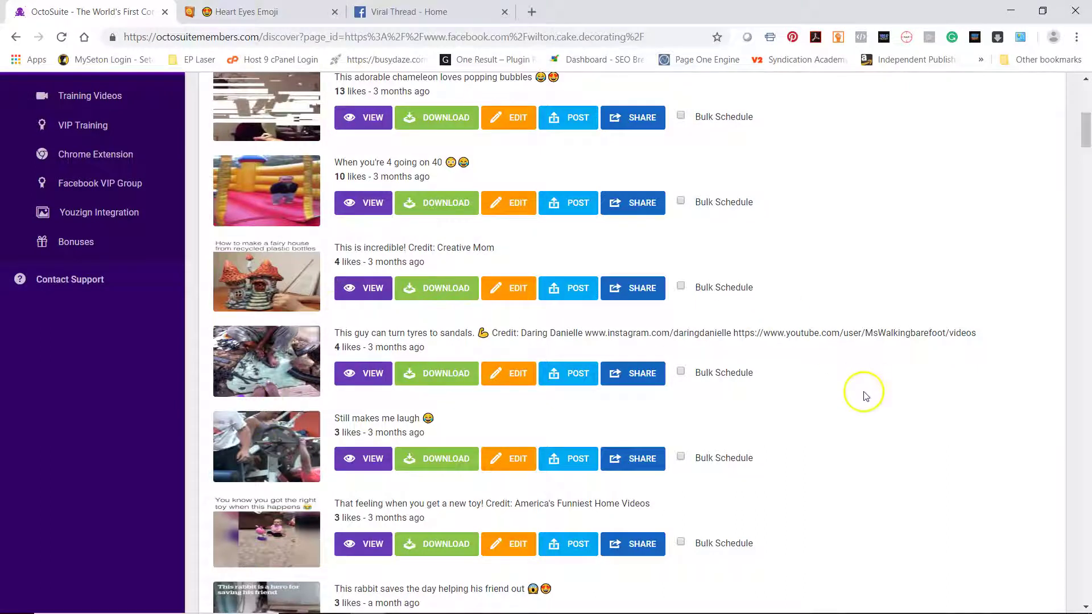
# Look through the remaining discovered Viral Thread posts for shareable content.
pyautogui.scroll(-6, 856, 395)
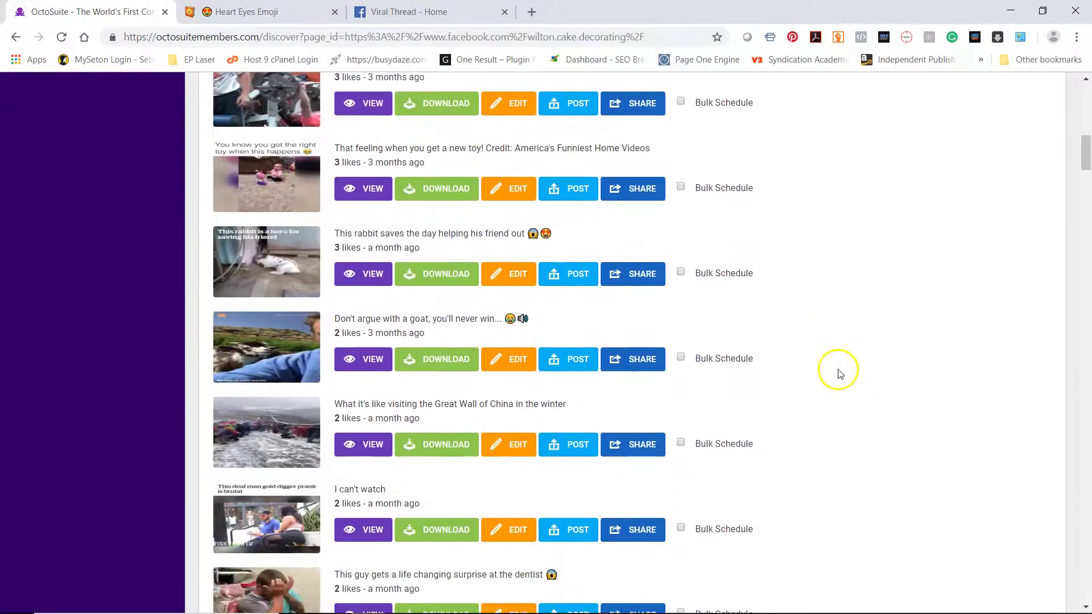
pyautogui.scroll(-2, 512, 313)
pyautogui.scroll(-3, 247, 310)
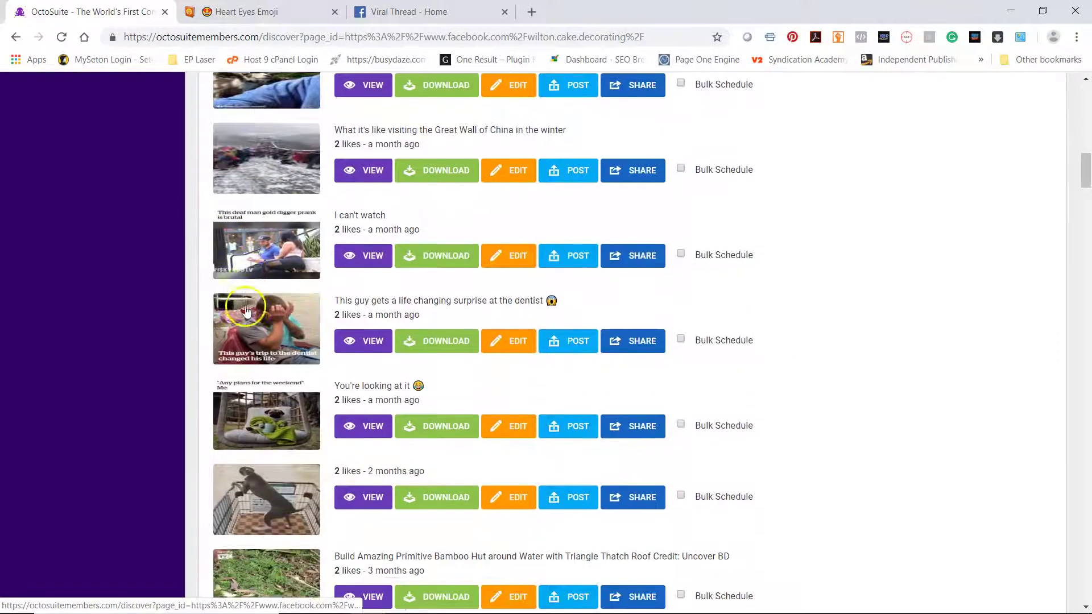
pyautogui.scroll(-2, 246, 309)
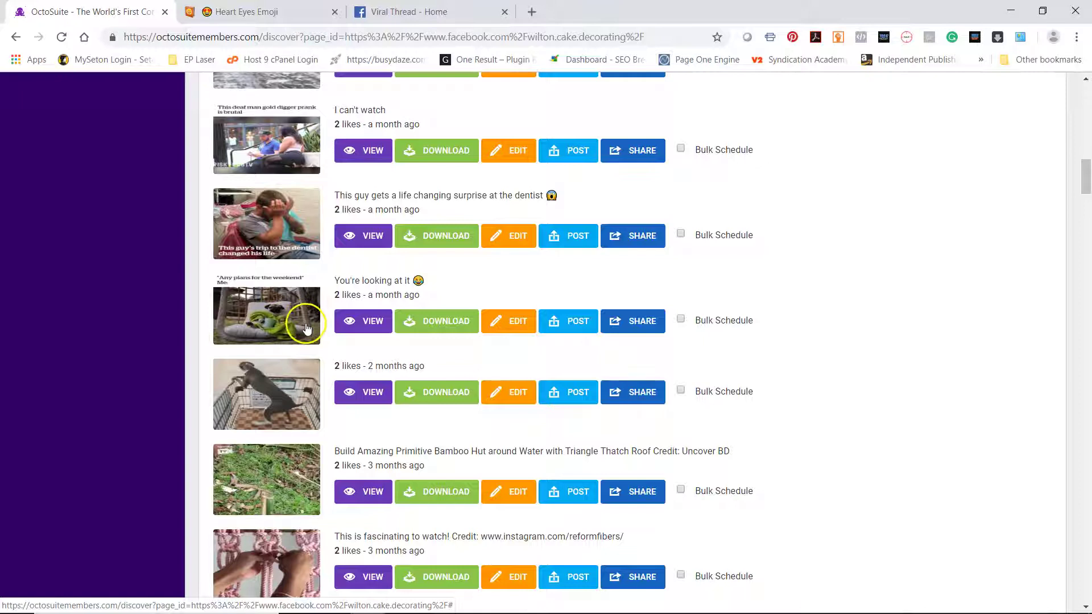
pyautogui.scroll(-6, 296, 341)
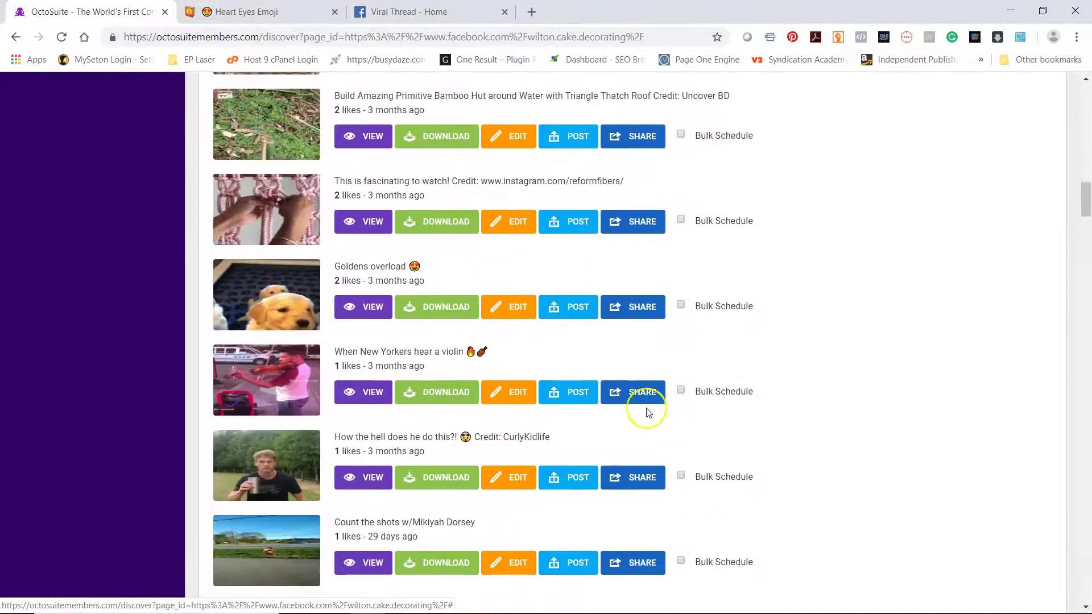
pyautogui.scroll(5, 831, 385)
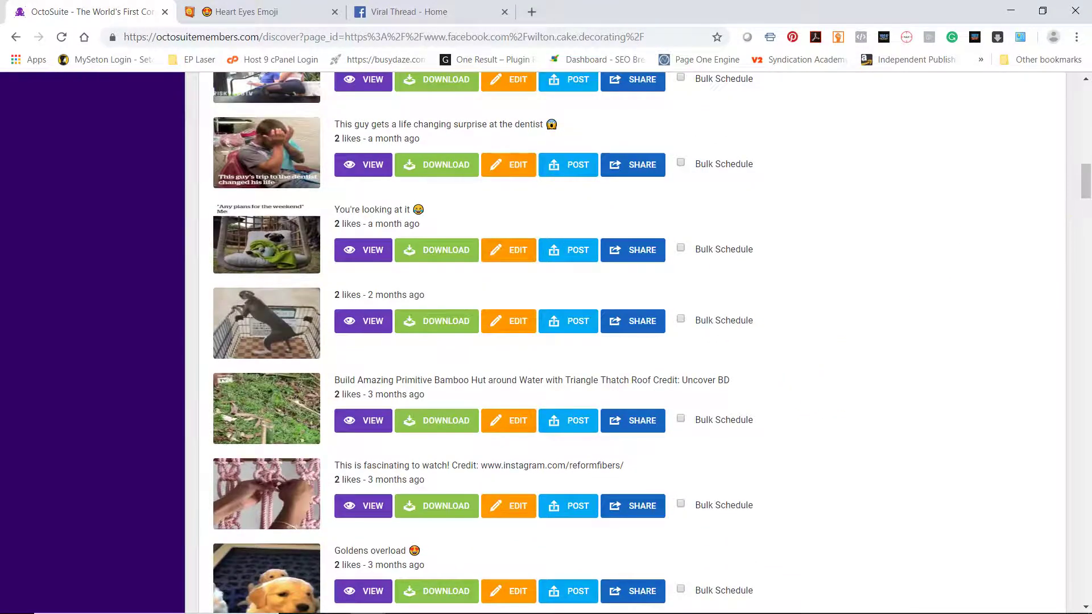
# Search the Facebook Page Finder for "beagle" and discover the content of the I Love My Beagle page.
pyautogui.moveTo(1083, 183); pyautogui.dragTo(1082, 101)
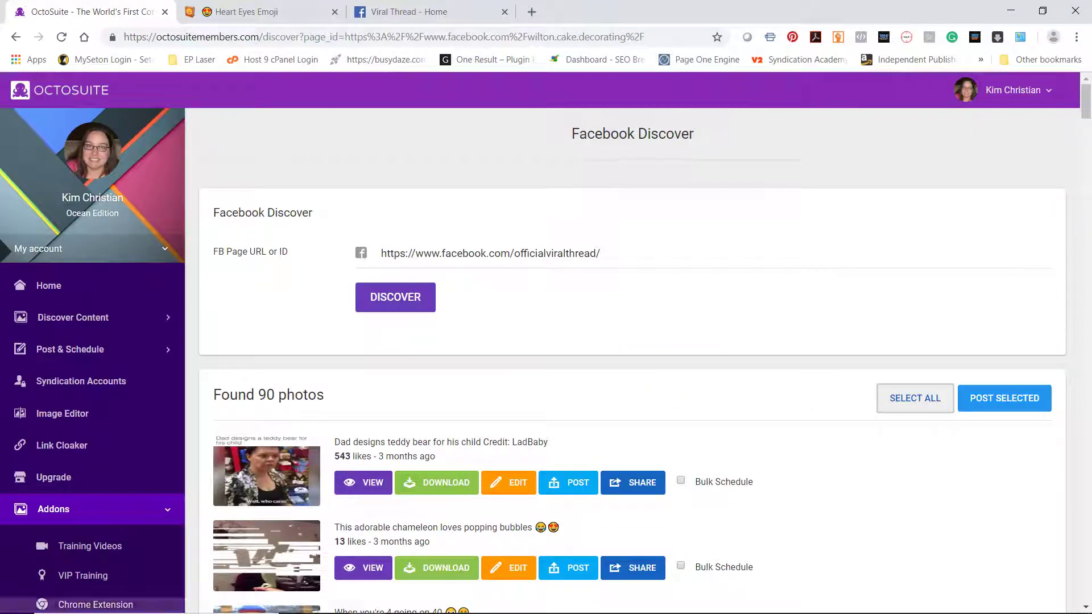
pyautogui.click(30, 321)
pyautogui.click(104, 354)
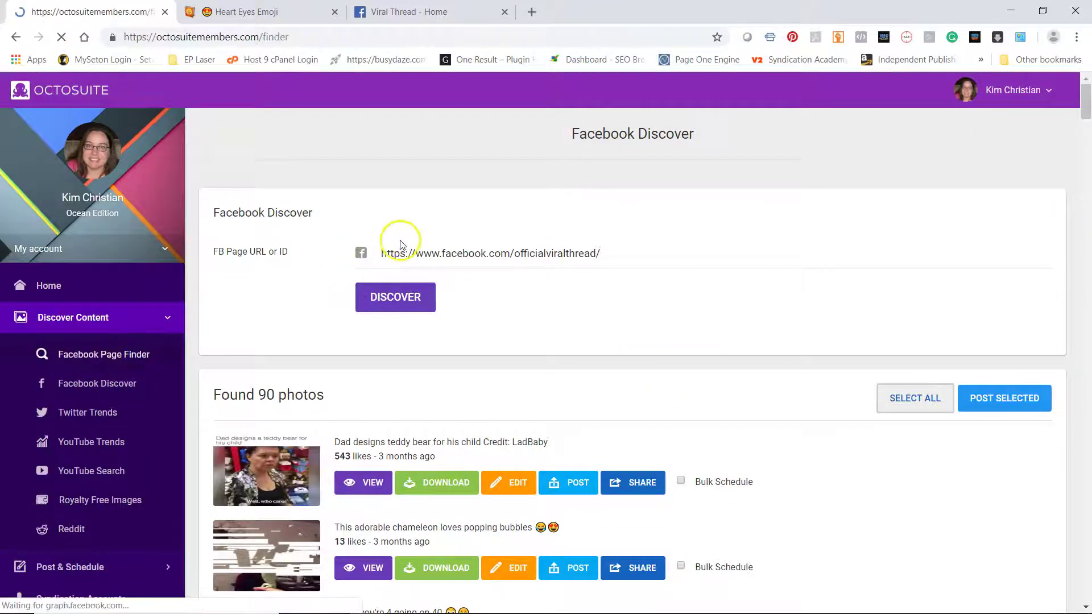
pyautogui.click(399, 257)
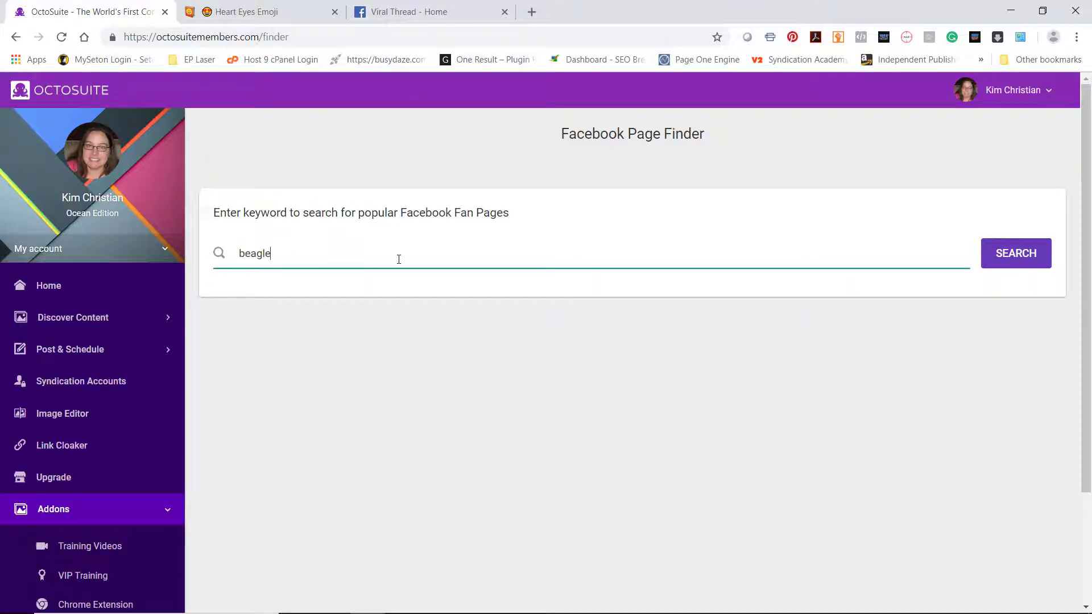
pyautogui.click(1000, 255)
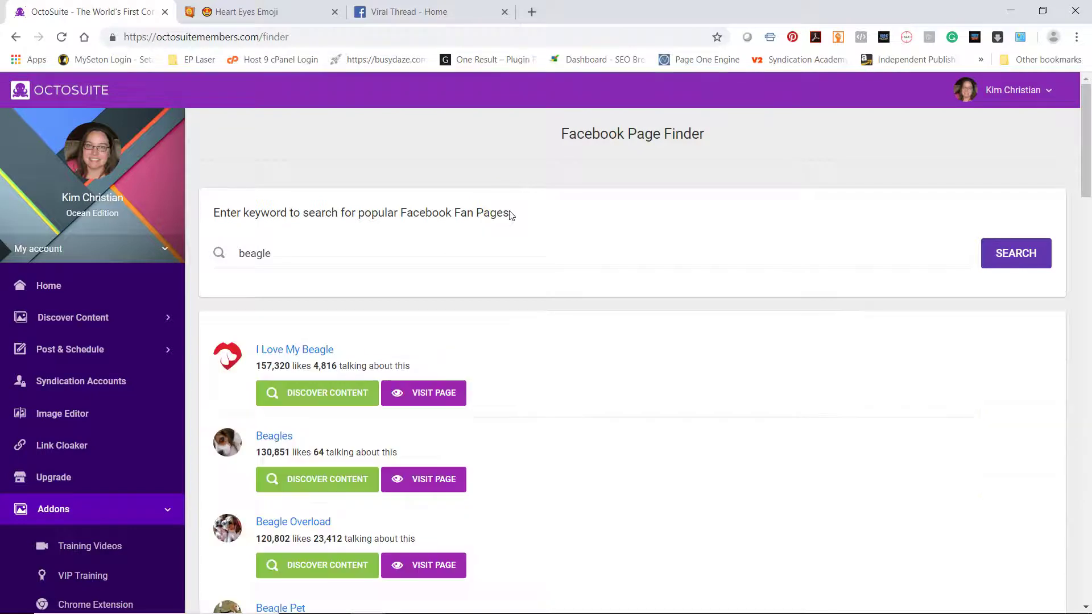
pyautogui.scroll(-2, 265, 245)
pyautogui.click(324, 300)
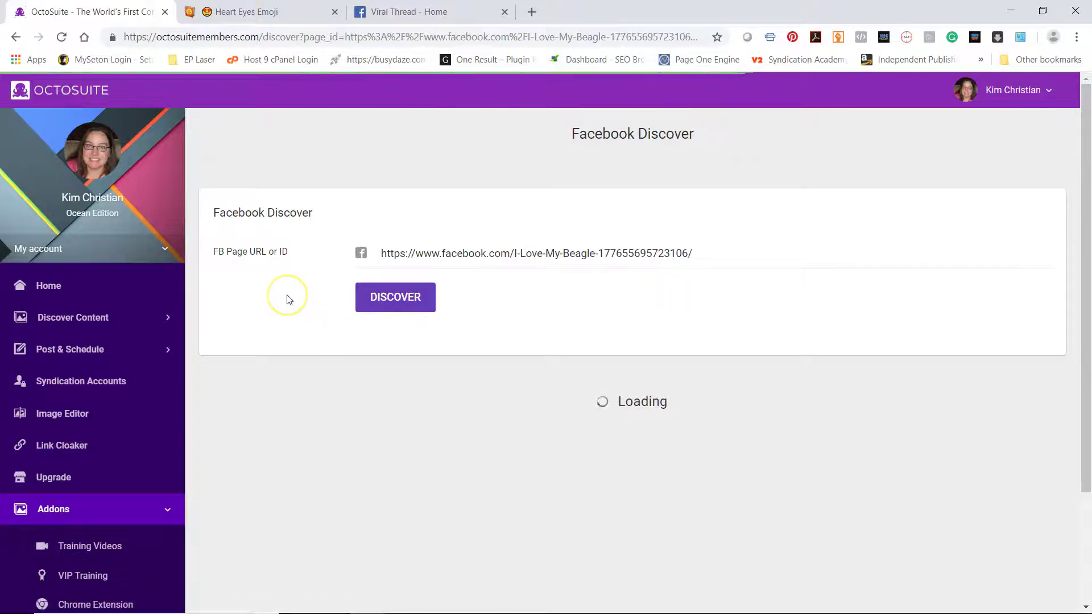
# View the "What is better than ONE beagle?" post on Facebook, watch its video, and return to the discovered content.
pyautogui.scroll(-2, 550, 300)
pyautogui.scroll(-2, 550, 301)
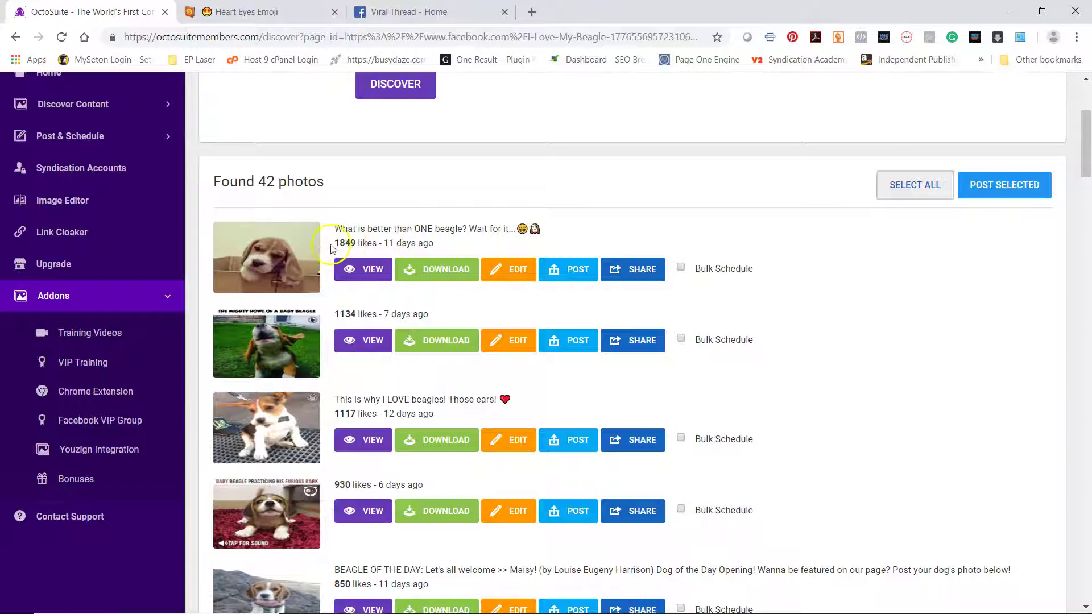
pyautogui.click(371, 268)
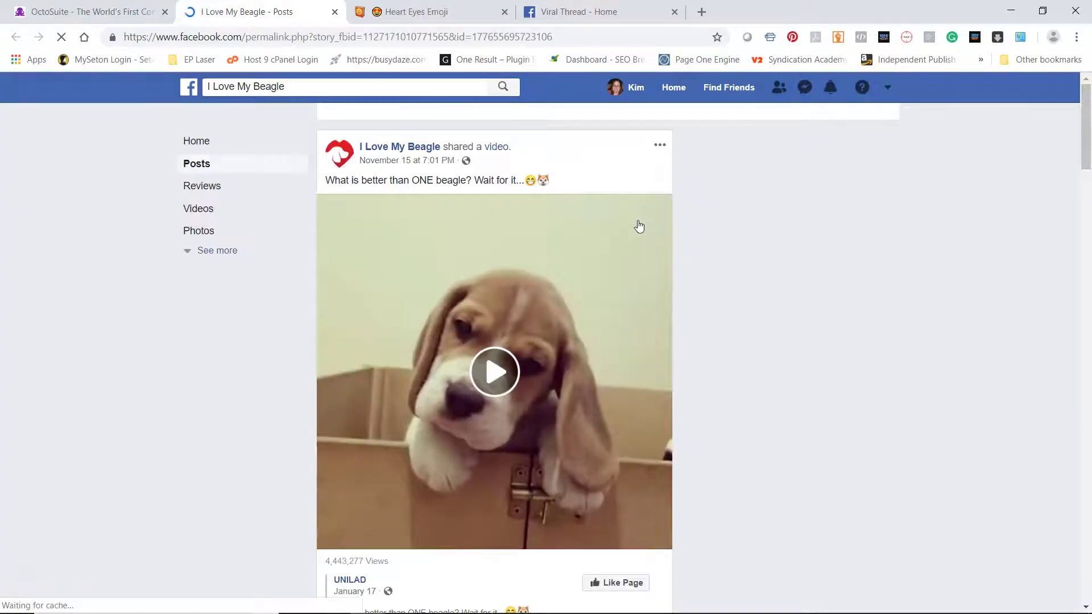
pyautogui.click(522, 351)
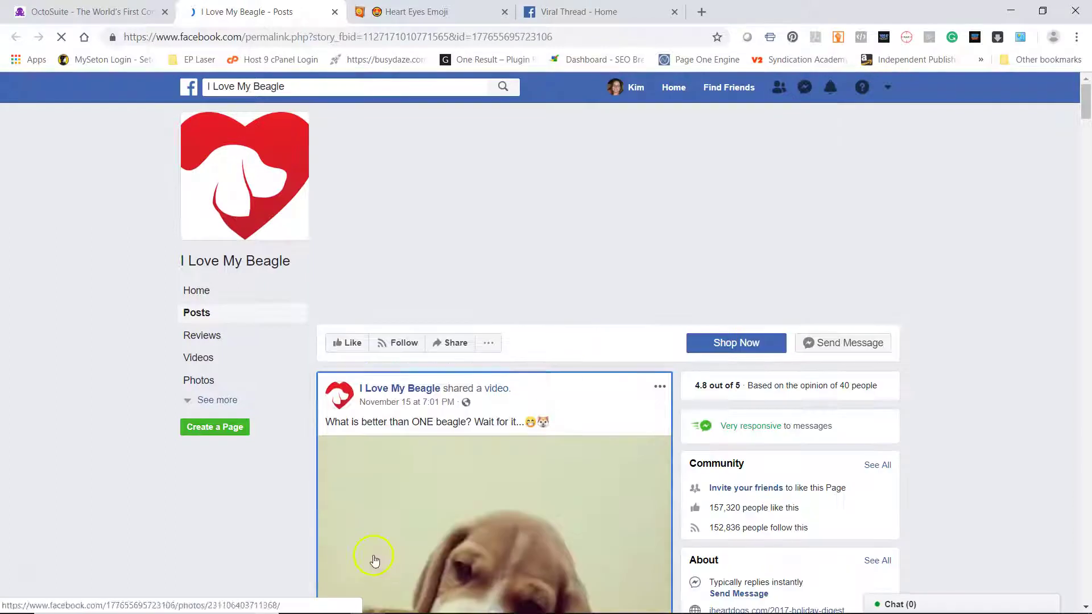
pyautogui.scroll(-1, 279, 450)
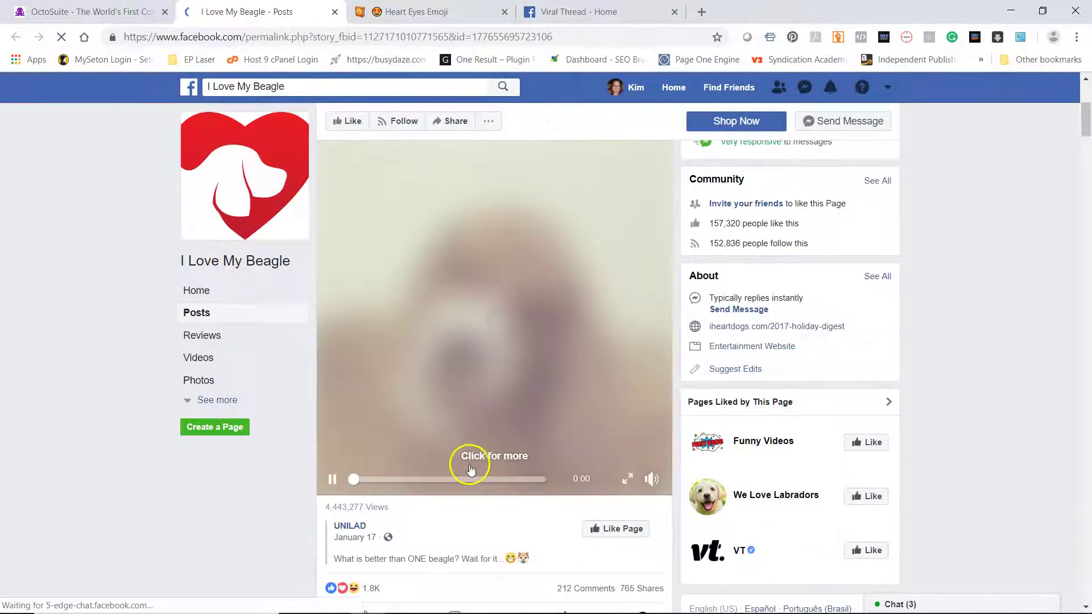
pyautogui.click(370, 536)
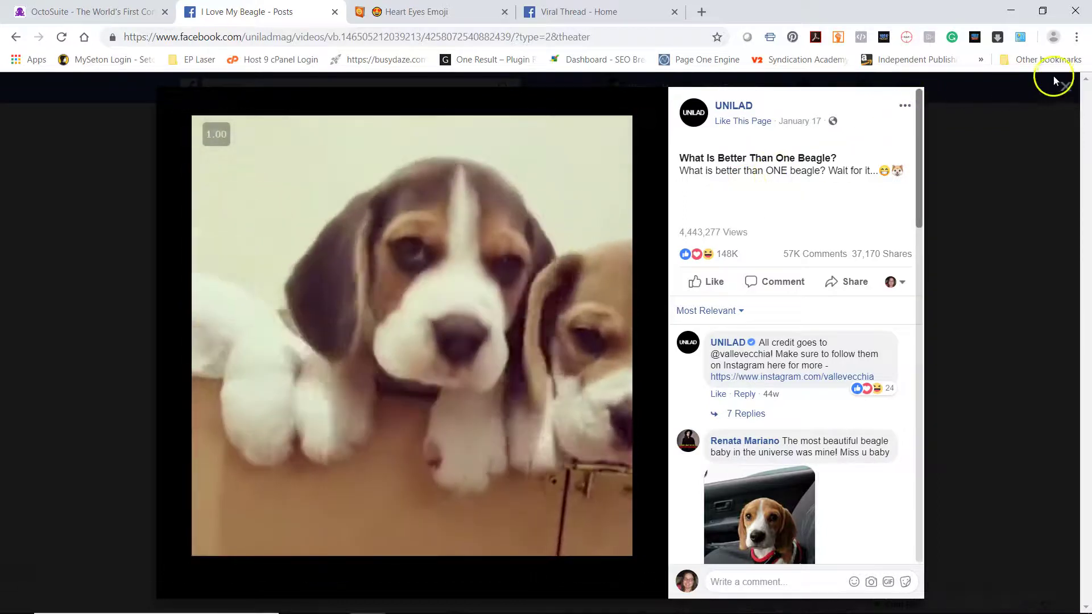
pyautogui.click(1065, 87)
pyautogui.scroll(-2, 433, 496)
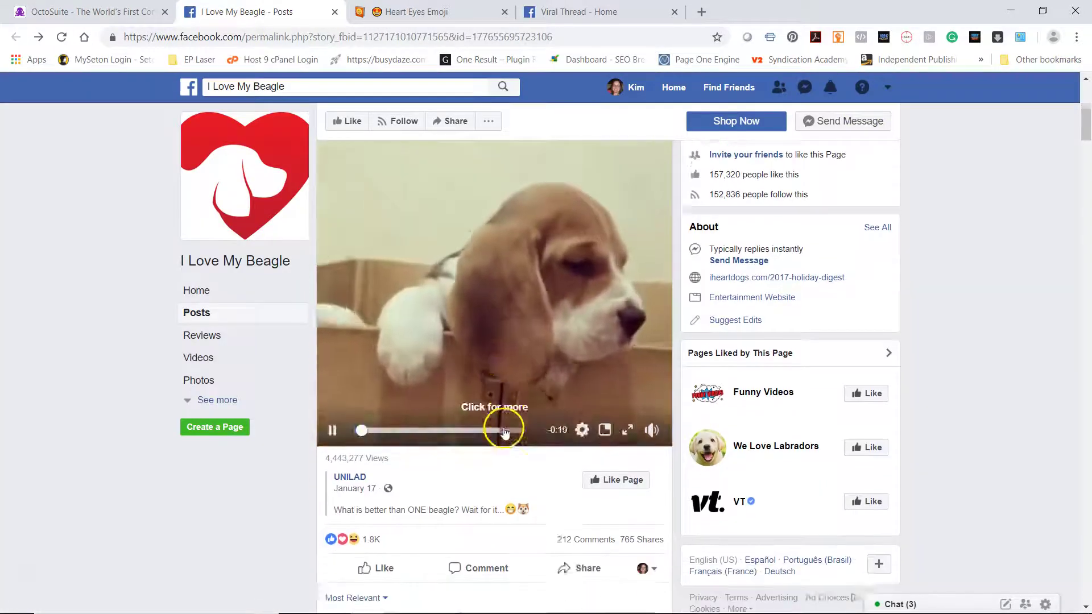
pyautogui.click(335, 12)
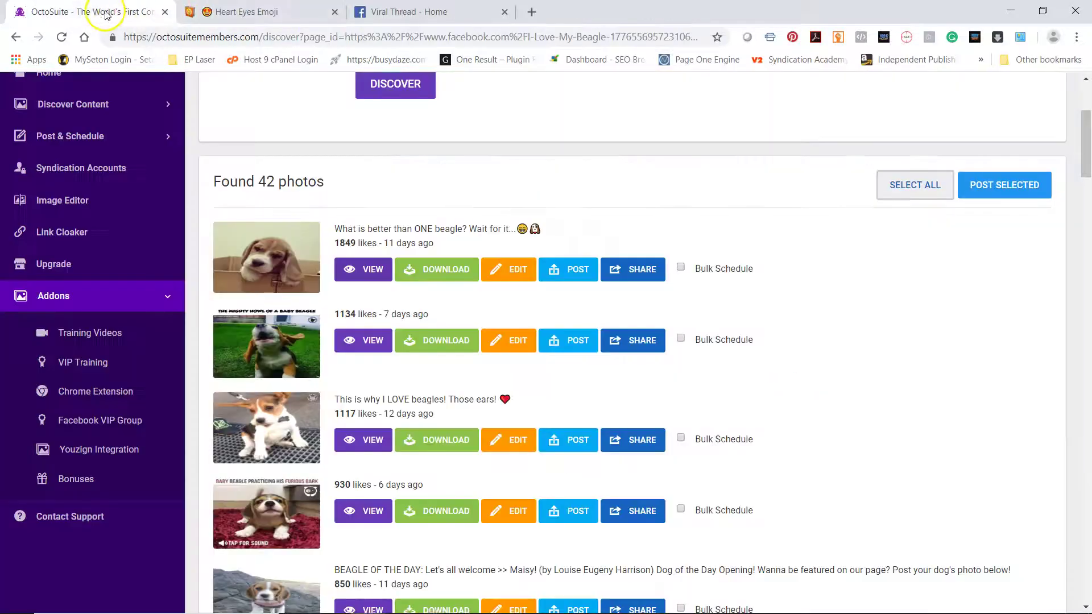
# Start sharing the "What is better than ONE beagle?" post and replace its caption text with "Beagles are the best!", keeping the dog emoji.
pyautogui.click(649, 266)
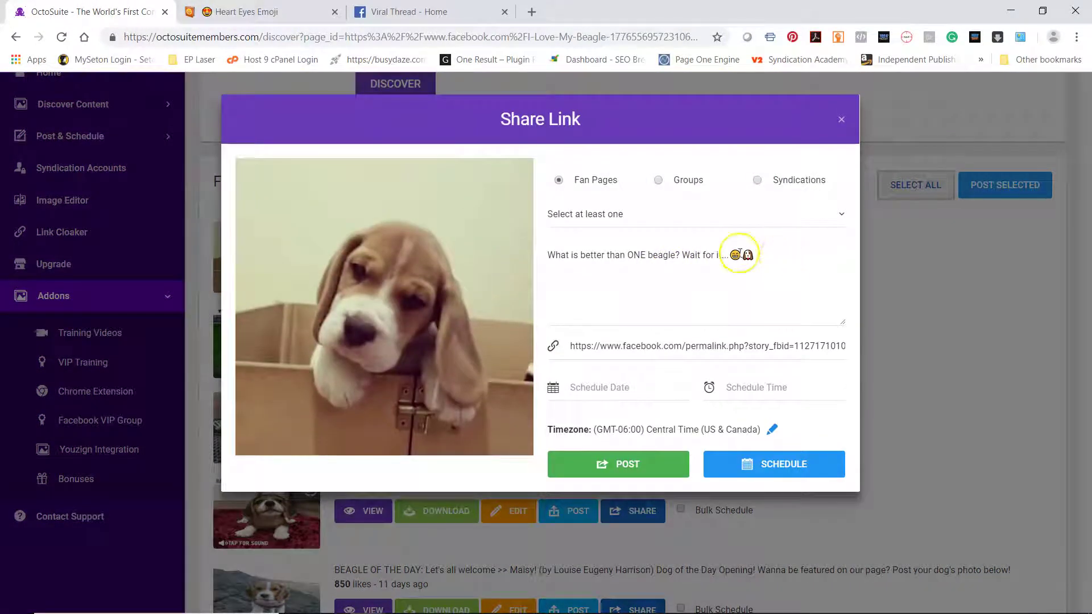
pyautogui.moveTo(742, 255); pyautogui.dragTo(548, 257)
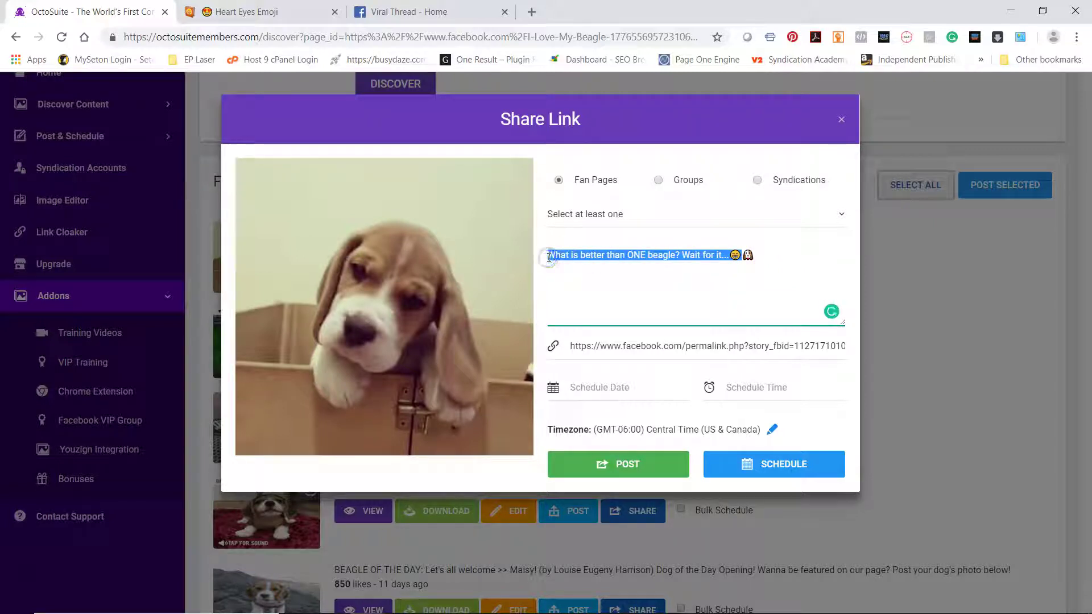
pyautogui.press('BackSpace')
pyautogui.write('Beagles are')
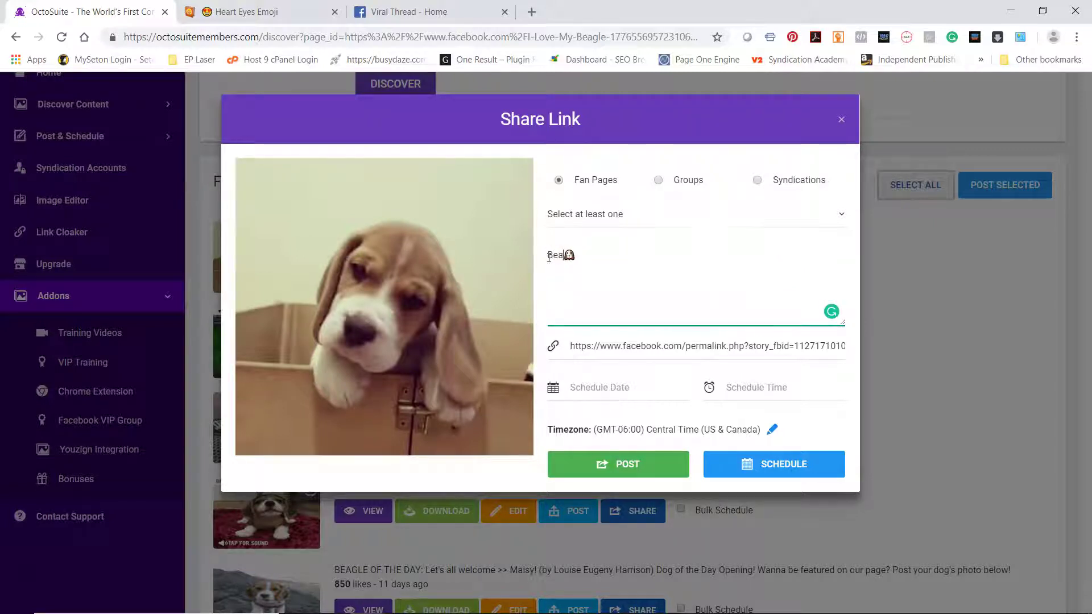
pyautogui.write(' the best!')
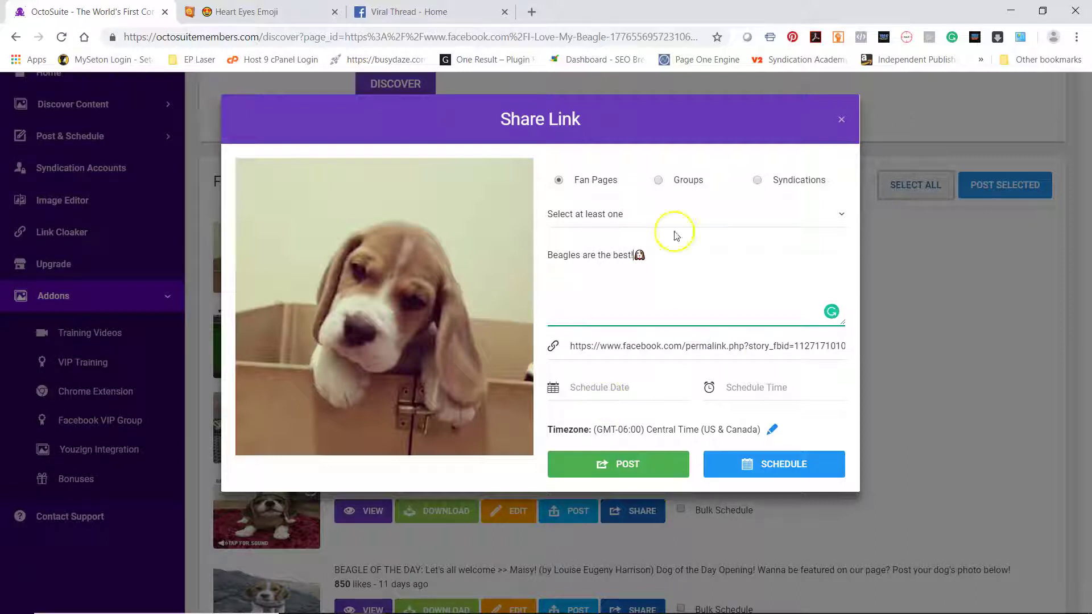
# Post the beagle share immediately to the Beagle World fan page and close the Share Link dialog.
pyautogui.click(628, 222)
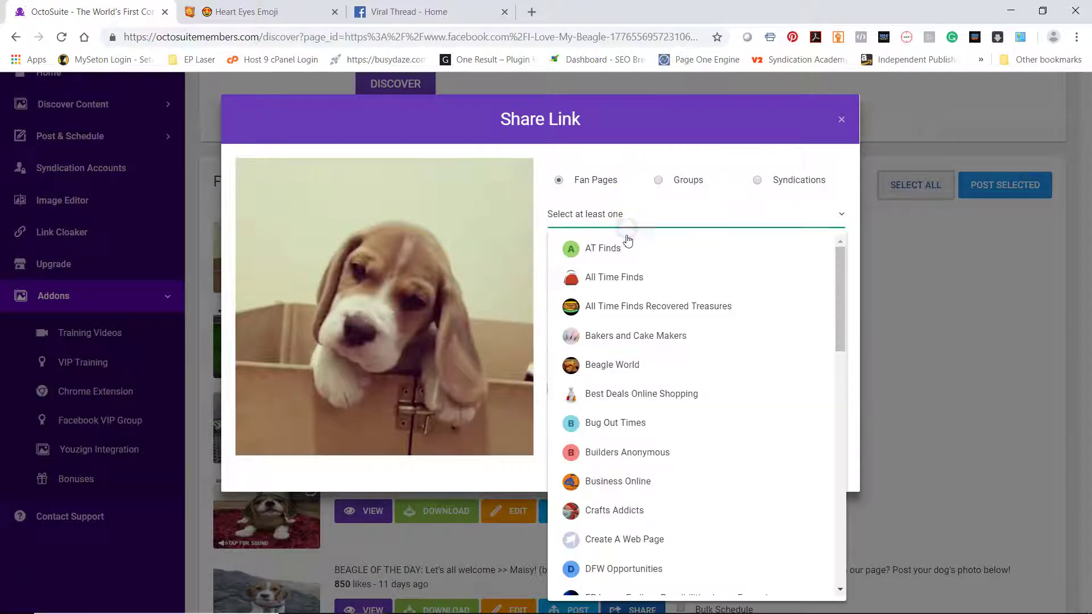
pyautogui.click(609, 365)
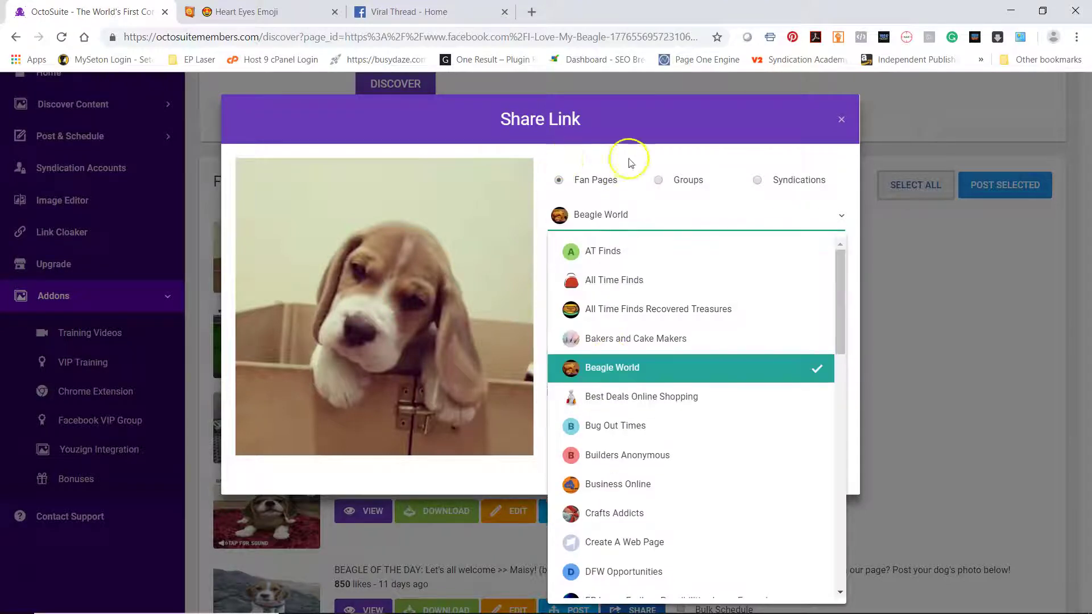
pyautogui.click(605, 222)
pyautogui.click(617, 468)
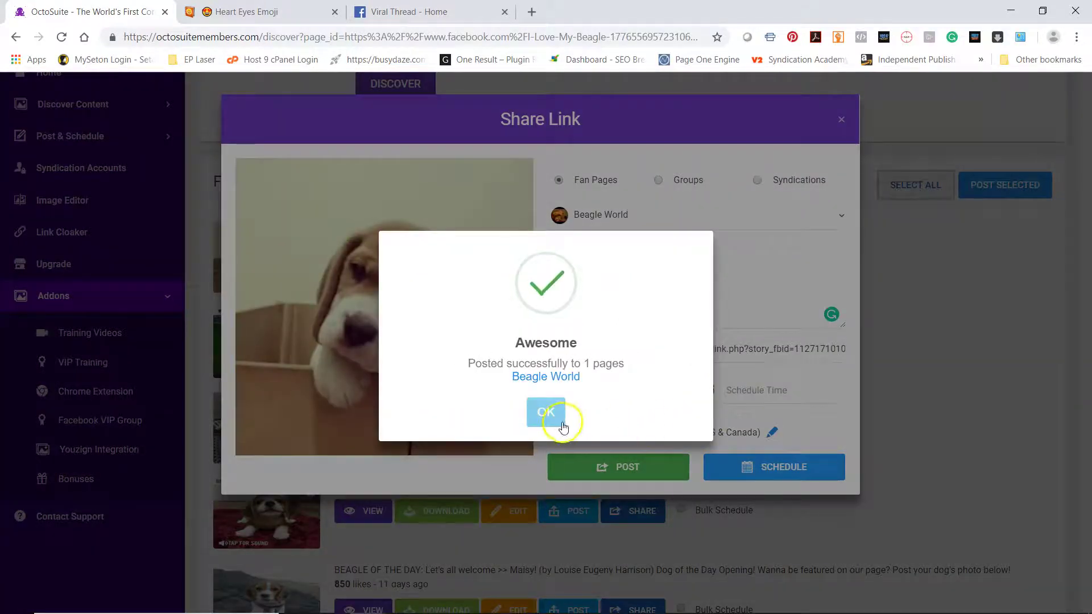
pyautogui.click(555, 414)
pyautogui.click(841, 120)
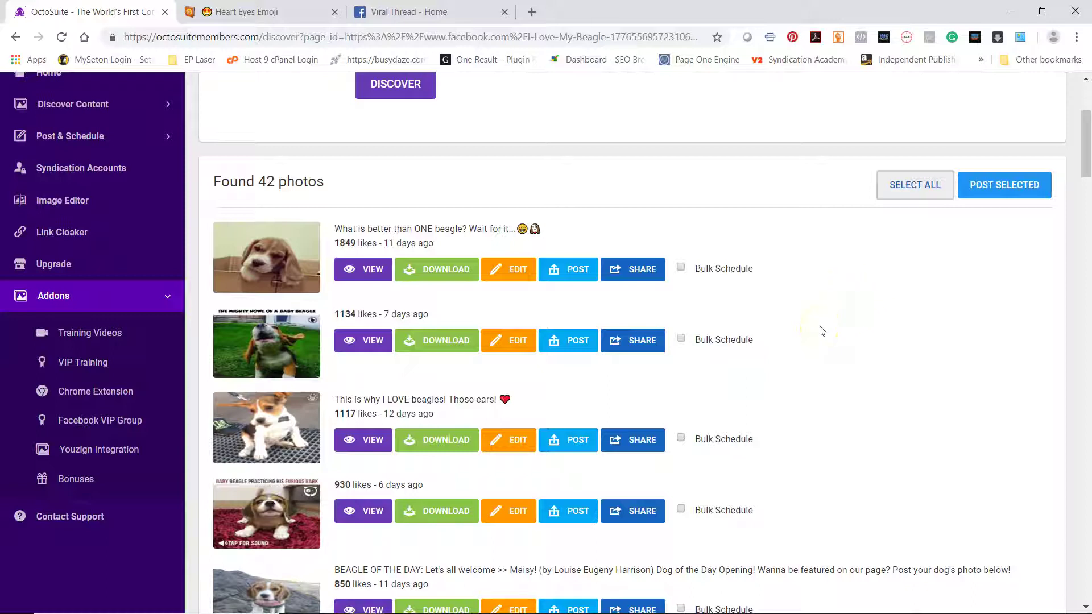
# Open the Post page for composing a new post.
pyautogui.scroll(3, 842, 329)
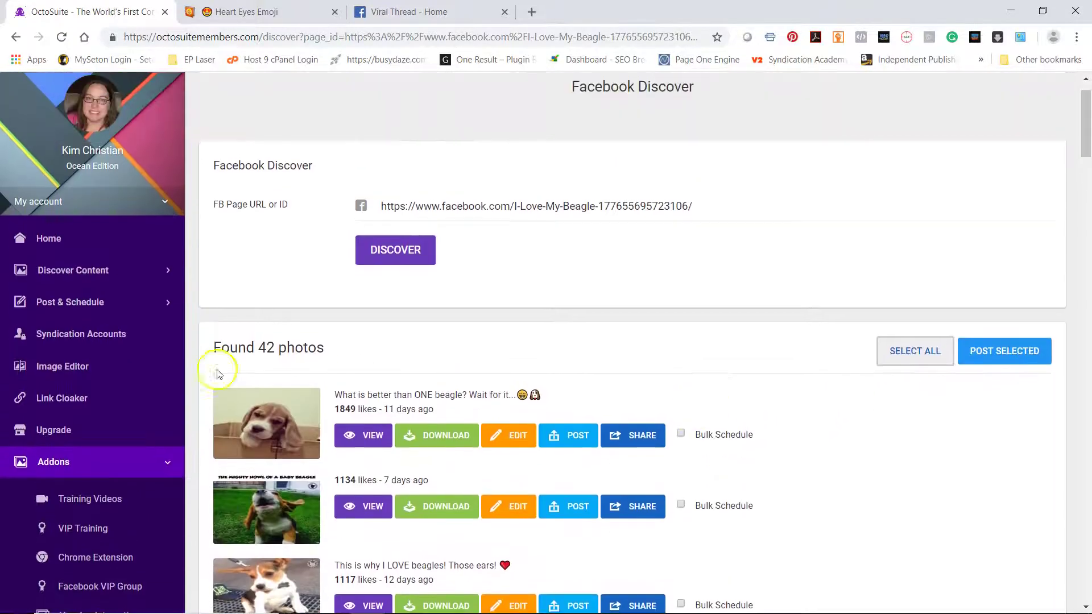
pyautogui.scroll(-1, 110, 341)
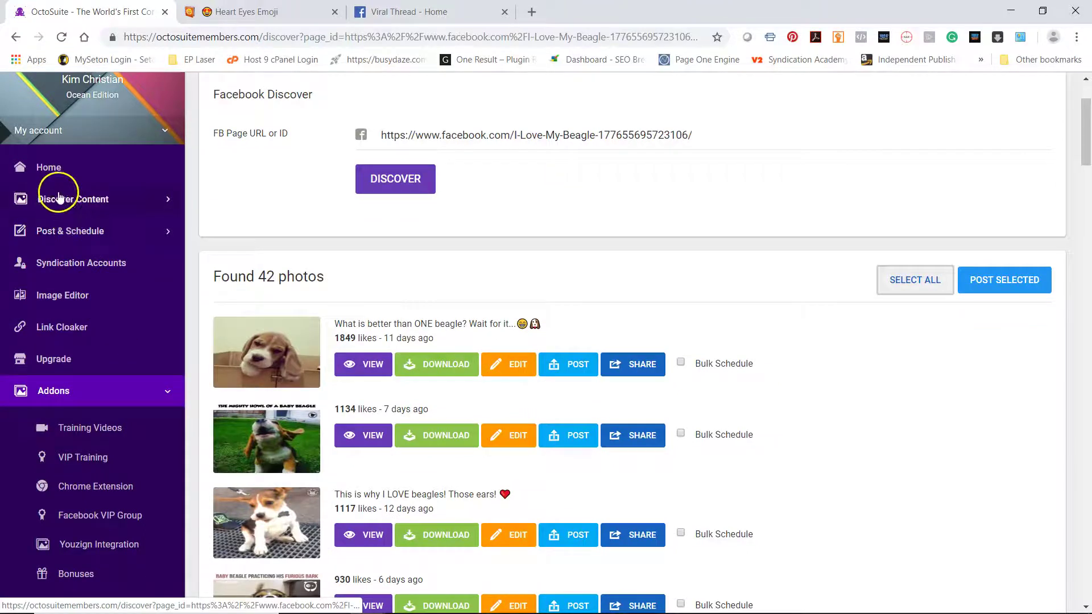
pyautogui.click(87, 232)
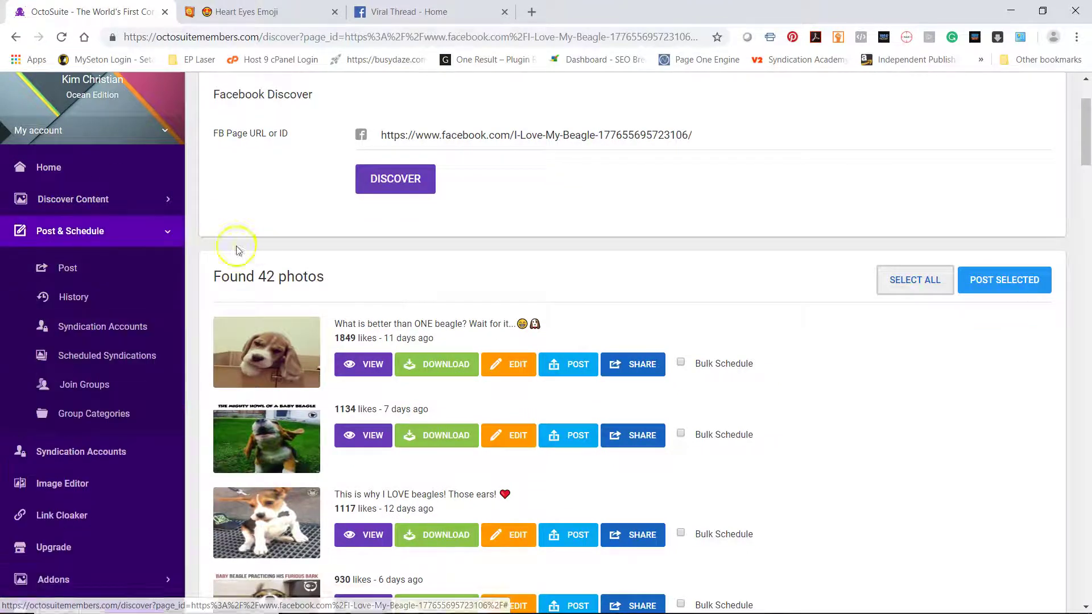
pyautogui.click(77, 268)
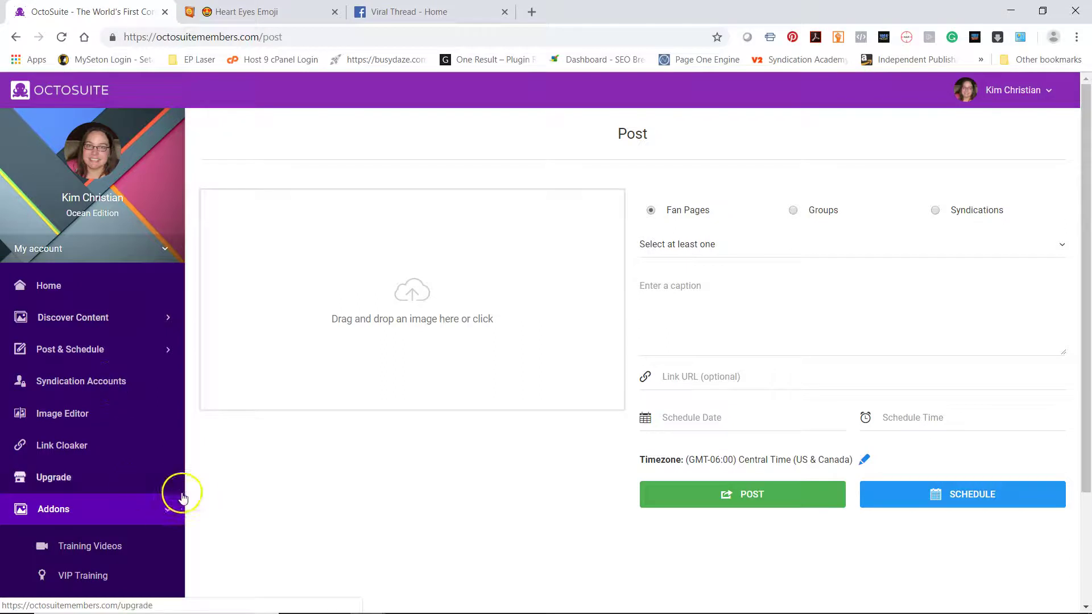
pyautogui.scroll(-2, 182, 489)
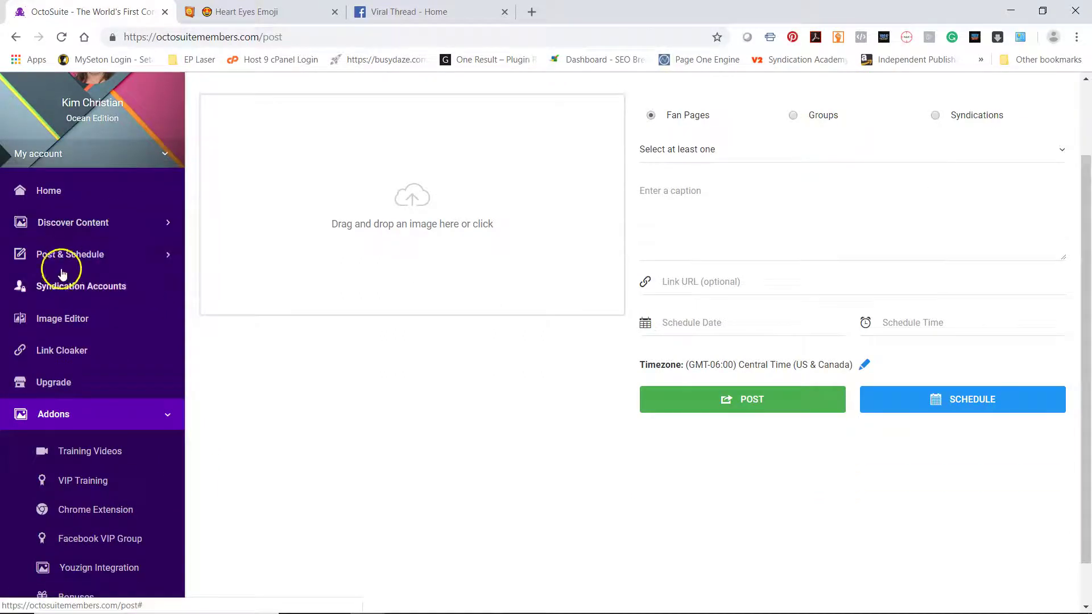
# Open Facebook Discover and discover the content of the Facebook page kimbusinesstalk.
pyautogui.click(85, 223)
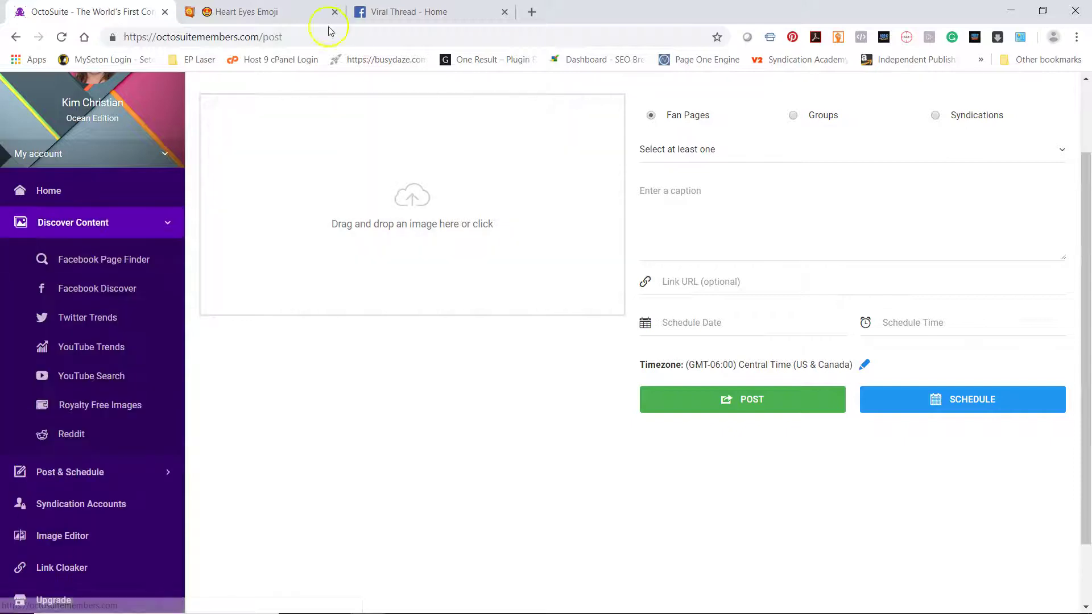
pyautogui.scroll(2, 620, 239)
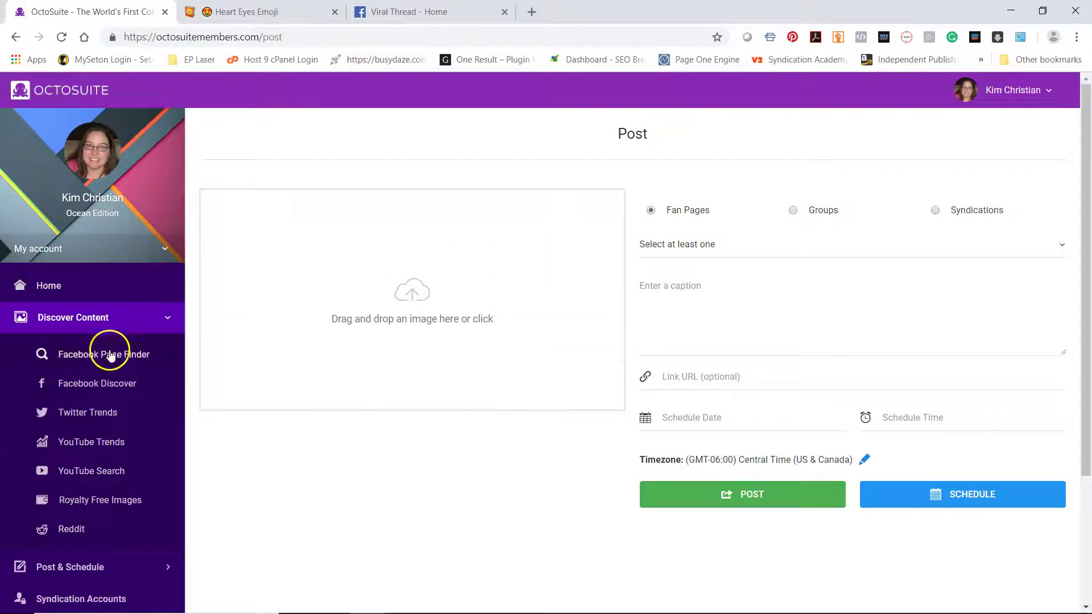
pyautogui.click(108, 385)
pyautogui.click(443, 259)
pyautogui.write('kimch')
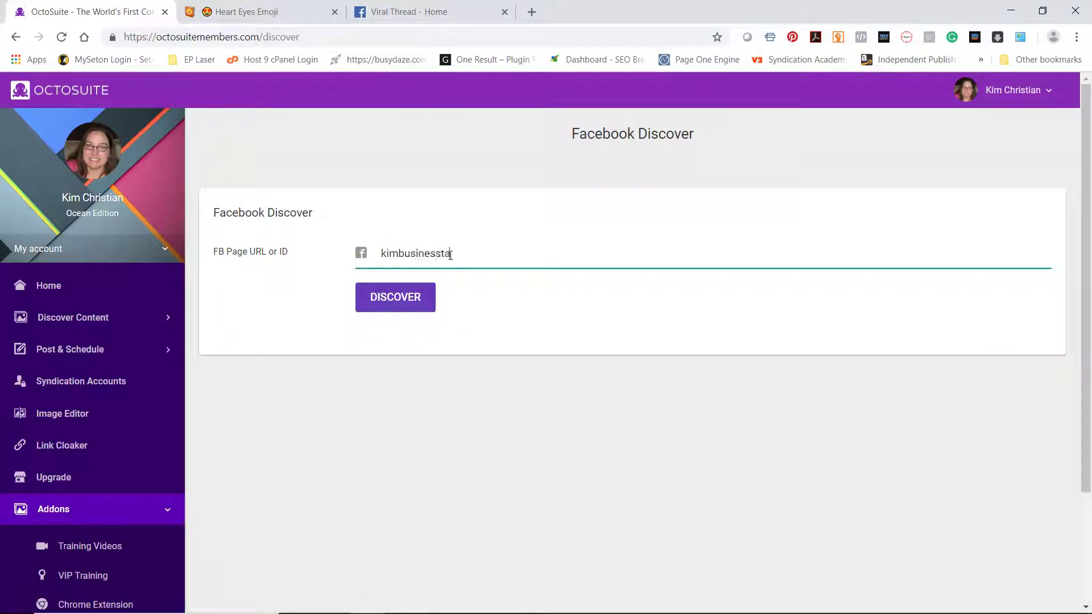
pyautogui.click(375, 300)
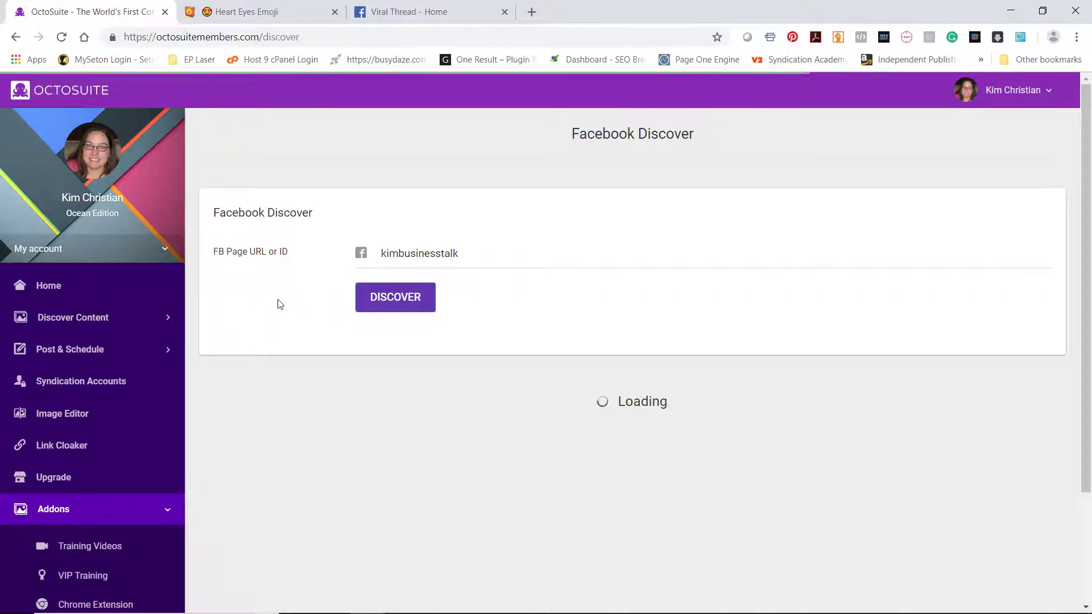
# Start sharing the "Start Your Own Ecommerce Business Absolutely Free!" post and set the share destination type to Groups.
pyautogui.scroll(-6, 663, 361)
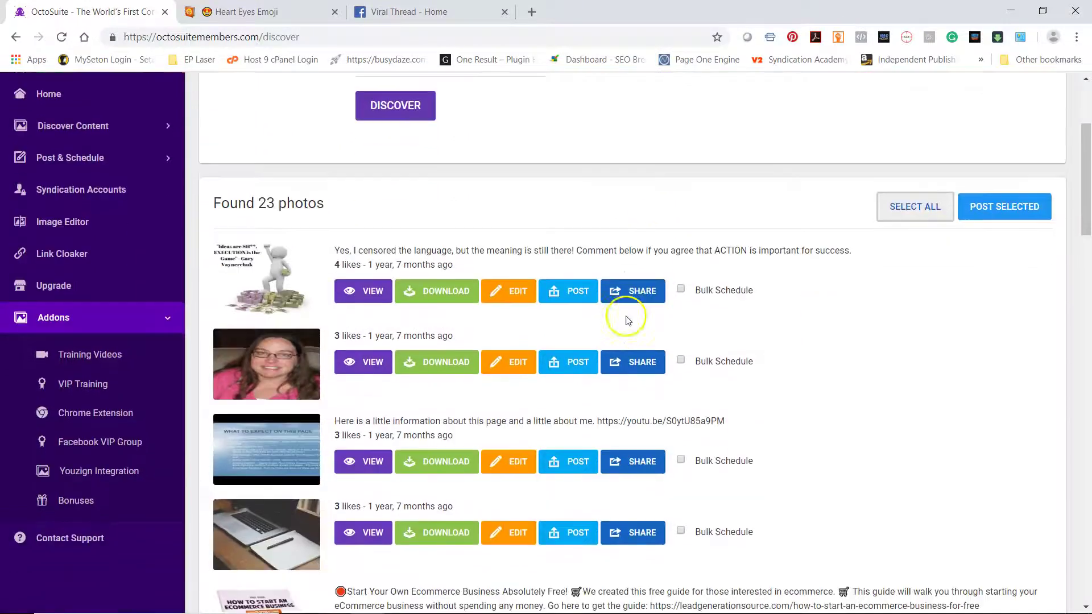
pyautogui.scroll(-3, 351, 372)
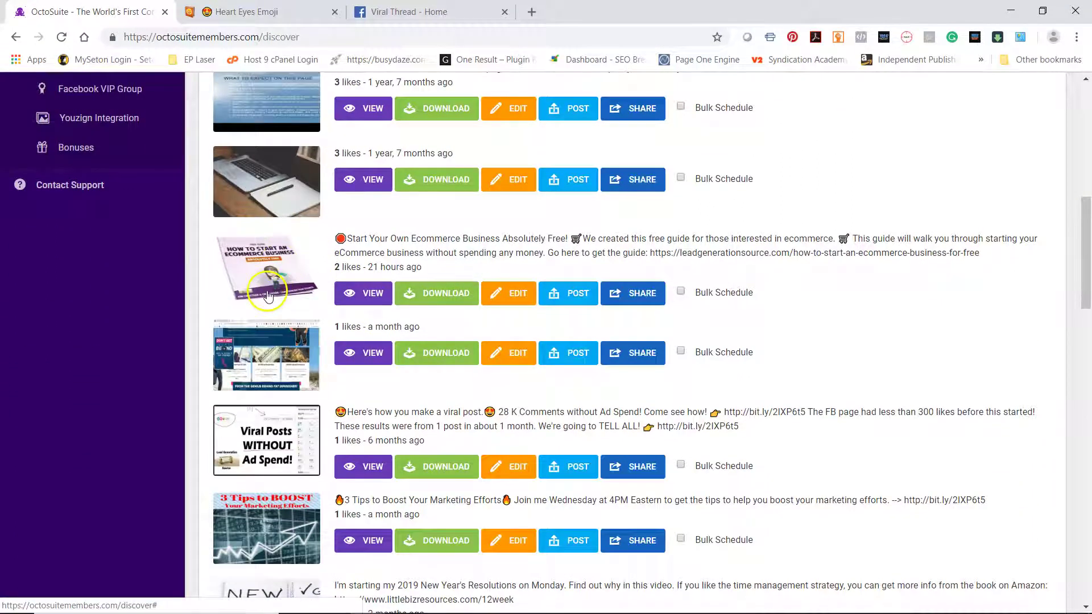
pyautogui.click(639, 296)
pyautogui.click(658, 180)
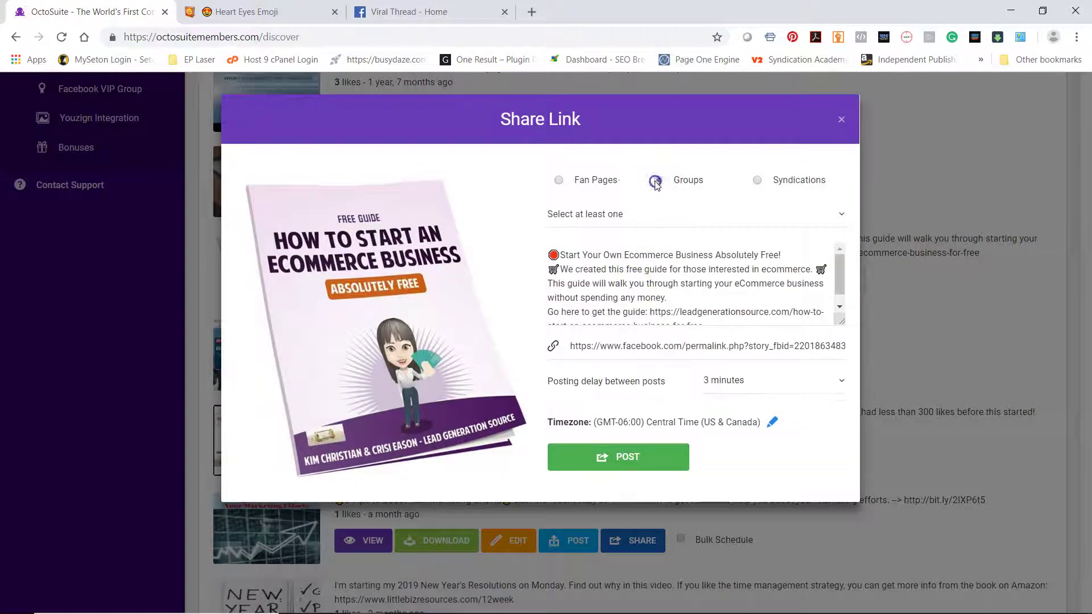
# Replace the caption with a note sharing this into the group as useful: a guide made with my sister to help people get started in ecommerce for free.
pyautogui.scroll(-1, 715, 300)
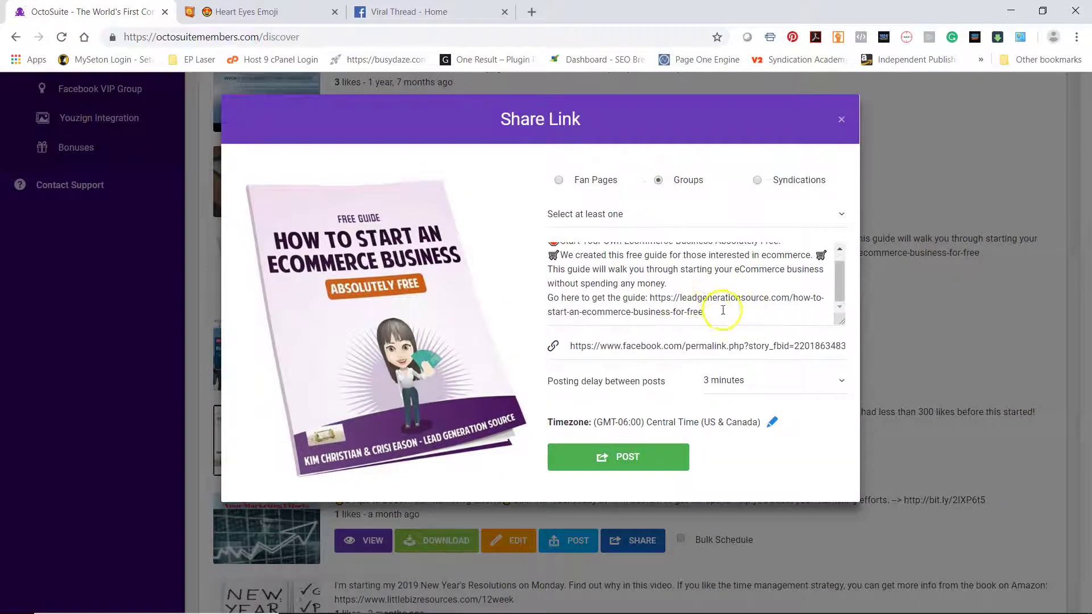
pyautogui.moveTo(731, 305); pyautogui.dragTo(547, 238)
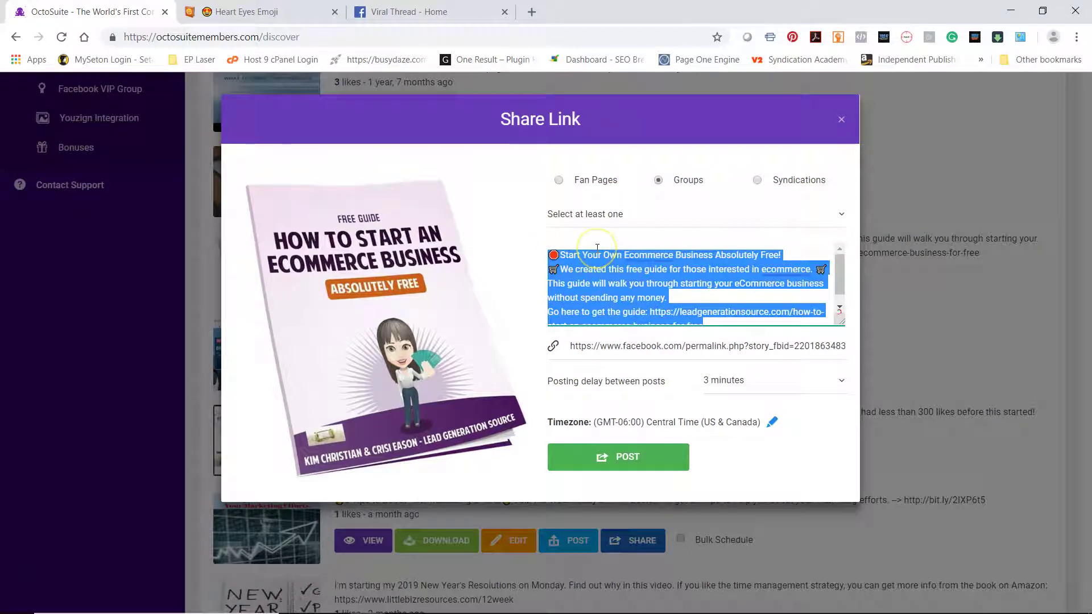
pyautogui.press('BackSpace')
pyautogui.write('Th')
pyautogui.press('BackSpace')
pyautogui.press('BackSpace')
pyautogui.write('I wanted to share this into the')
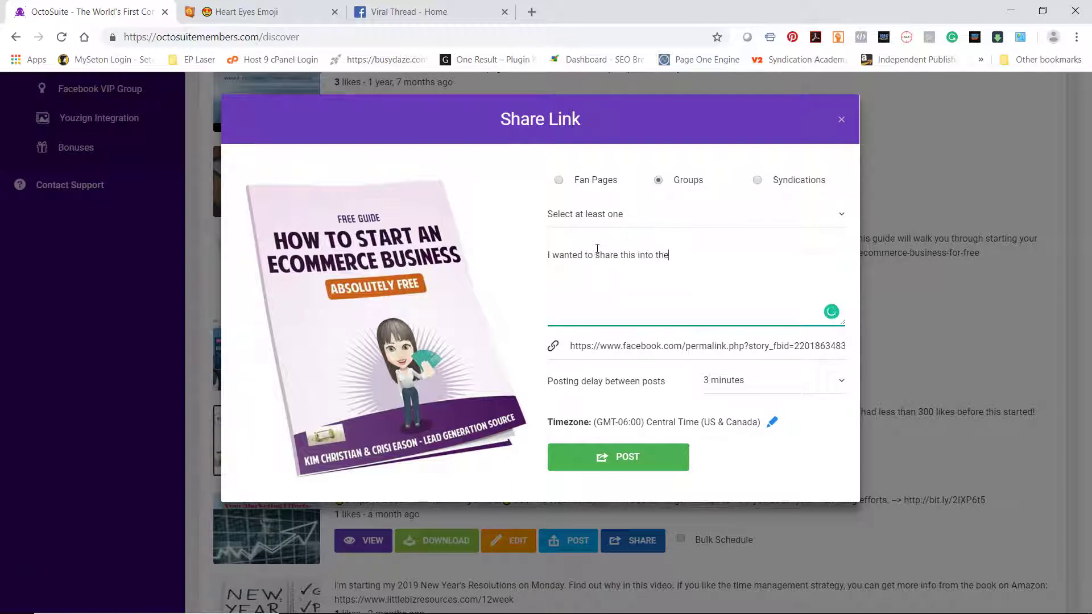
pyautogui.write(' group because I thought it would be useful.  This is a guide that I made with my sister')
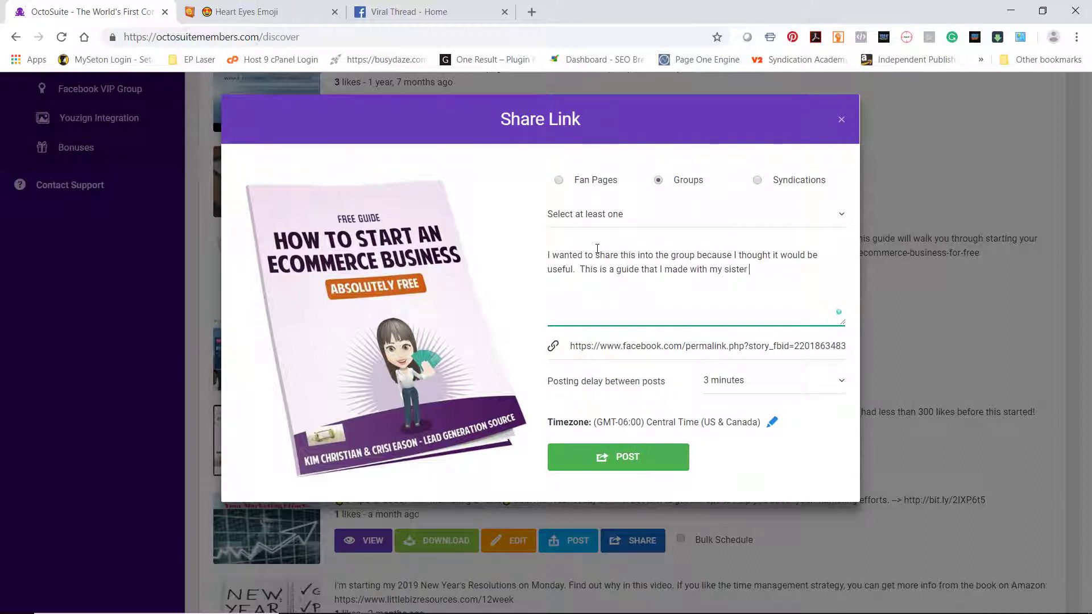
pyautogui.write('started in ecommerce for free.')
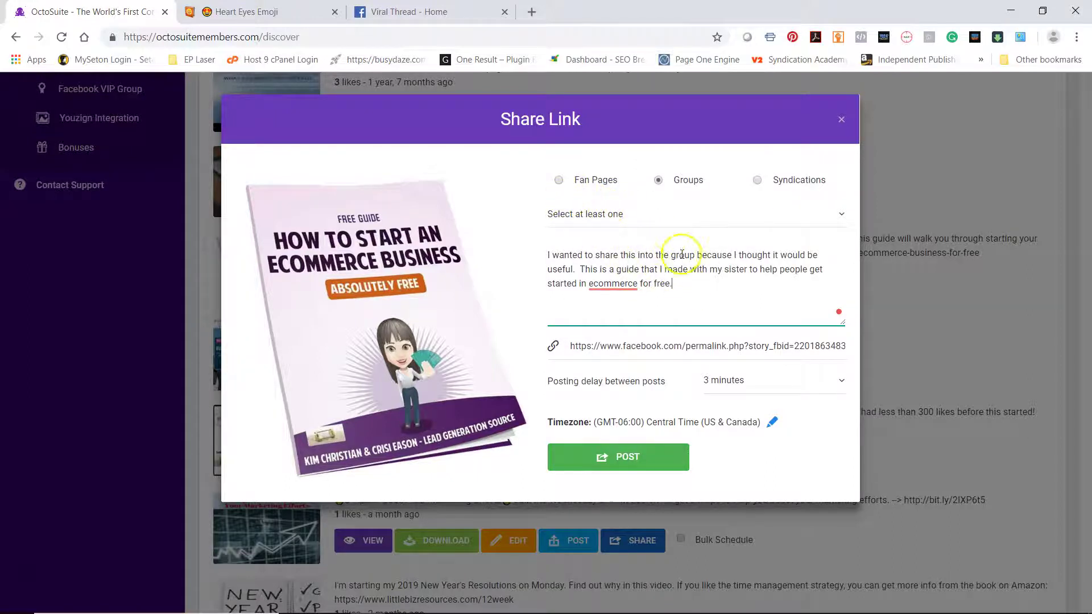
# Browse the list of member groups available as destinations for the share.
pyautogui.click(654, 217)
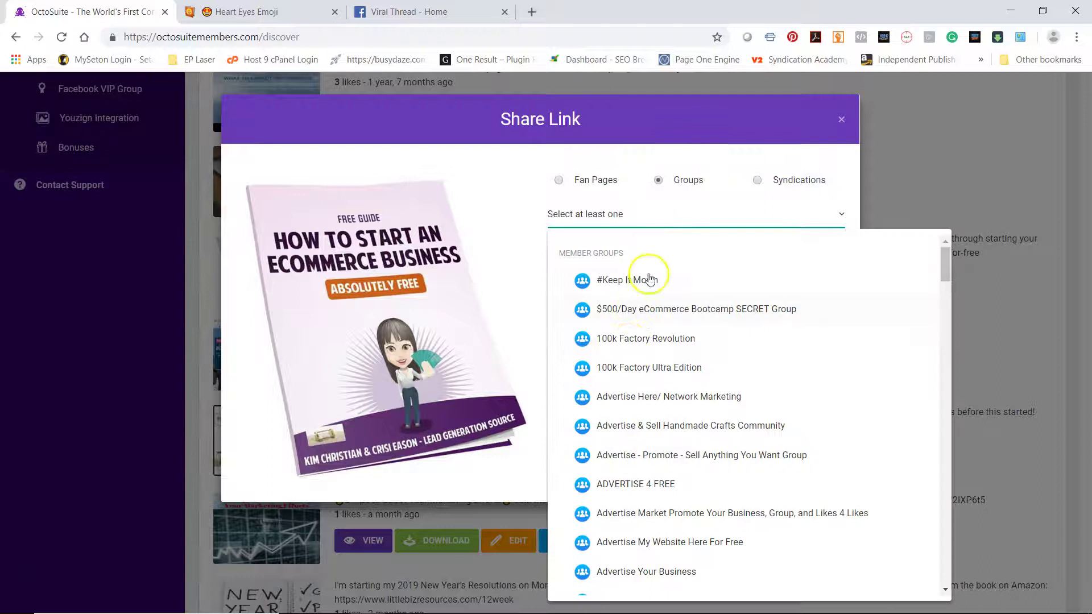
pyautogui.scroll(-7, 640, 391)
pyautogui.scroll(-12, 630, 406)
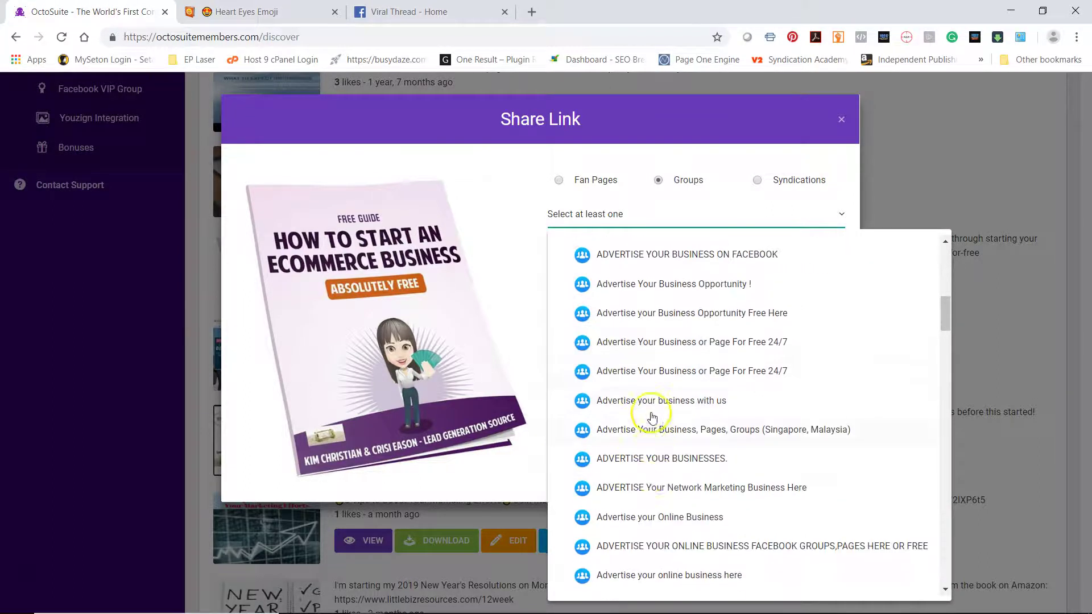
pyautogui.scroll(-17, 656, 456)
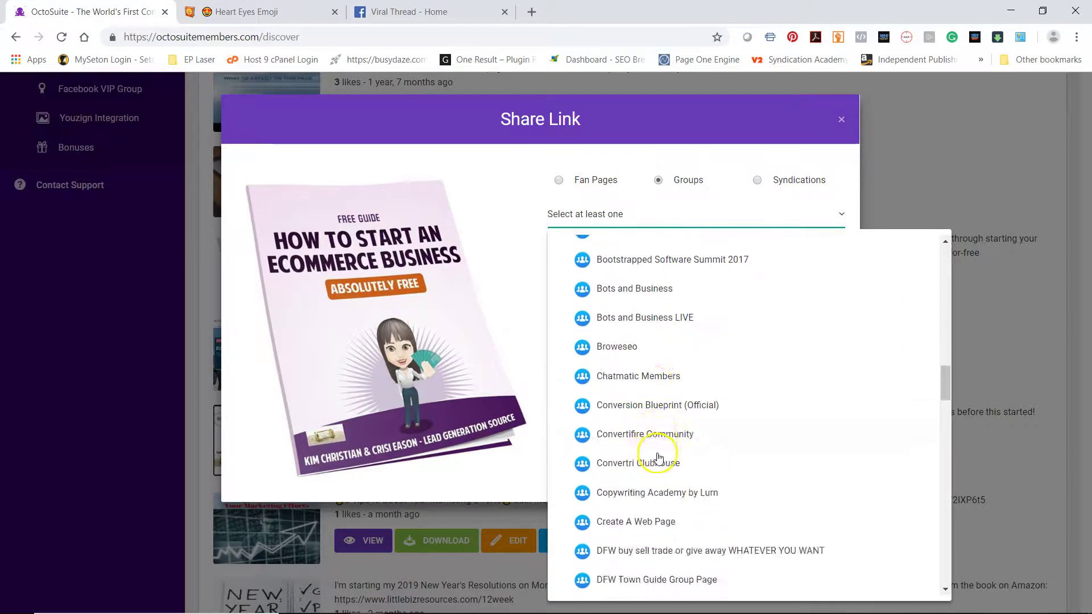
pyautogui.scroll(-13, 660, 455)
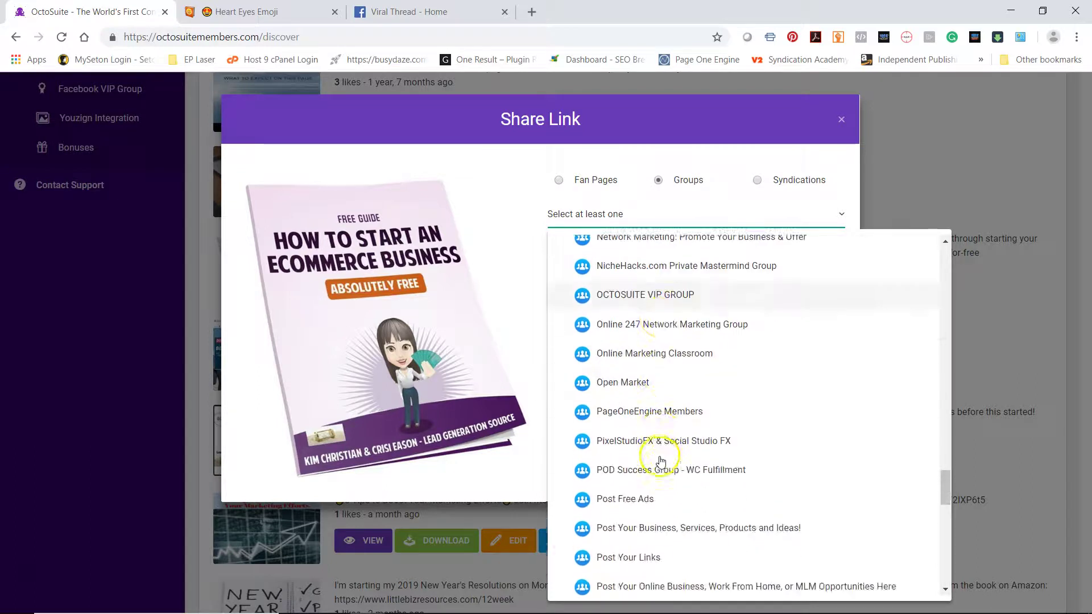
pyautogui.scroll(-5, 698, 472)
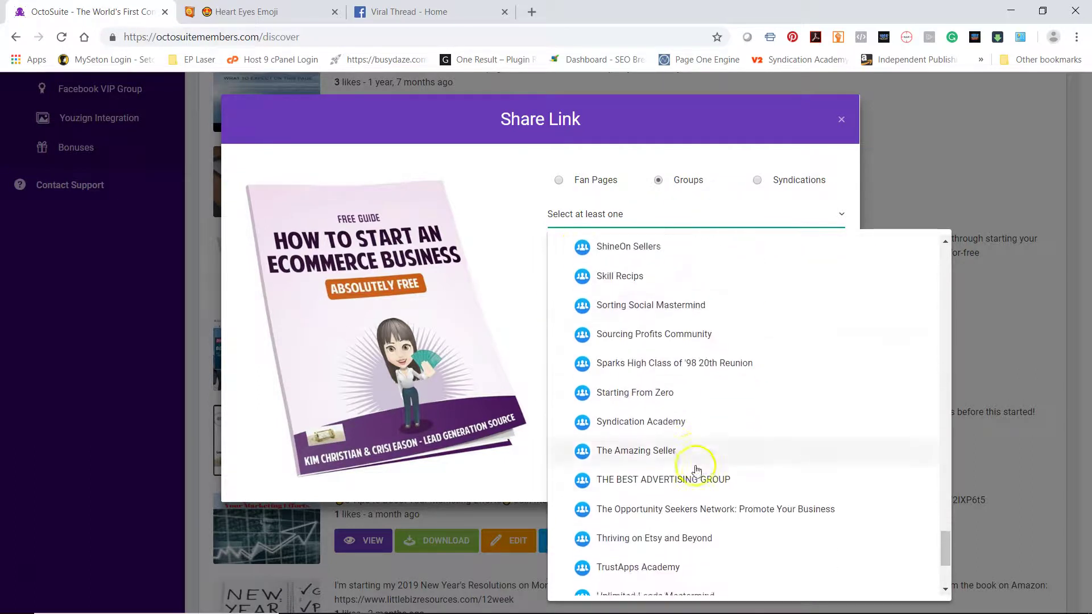
pyautogui.click(687, 216)
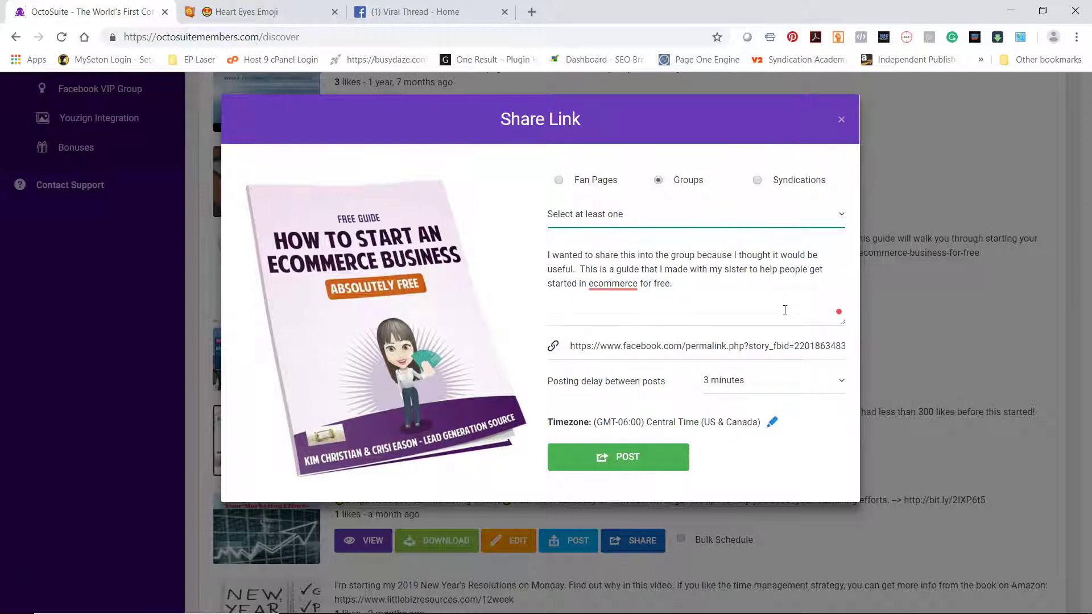
# Choose the Create A Web Page group as the destination for the ecommerce guide share.
pyautogui.click(653, 215)
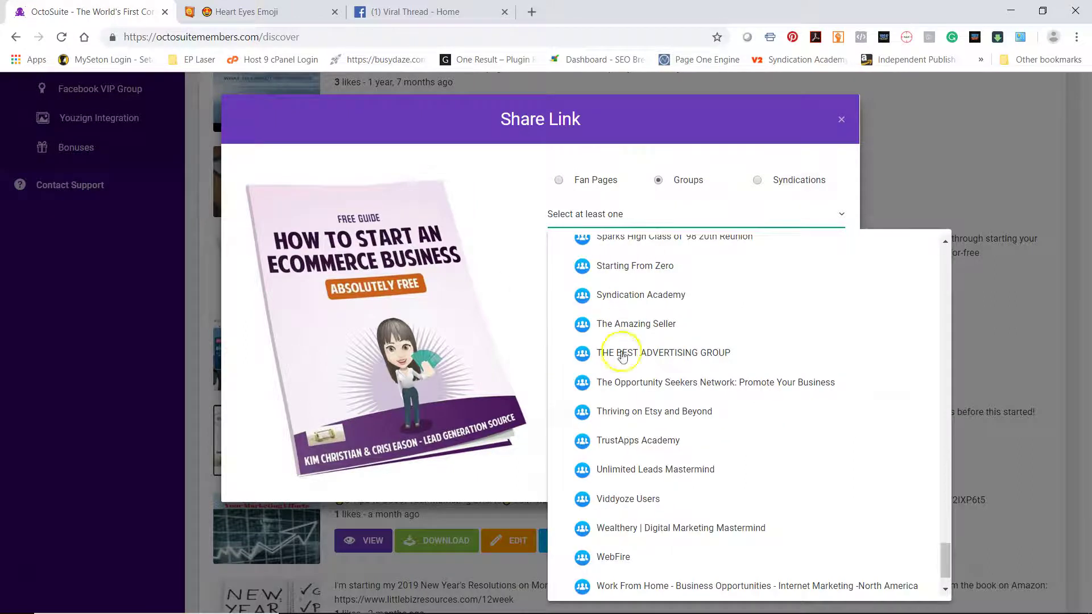
pyautogui.scroll(9, 626, 395)
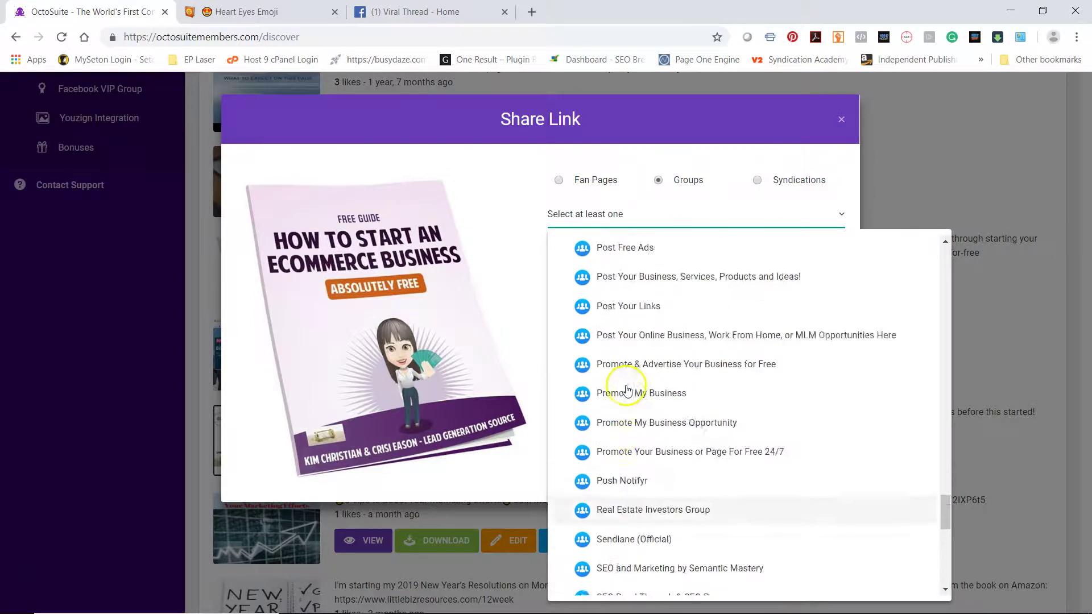
pyautogui.scroll(5, 626, 392)
pyautogui.moveTo(946, 471); pyautogui.dragTo(952, 289)
pyautogui.scroll(-7, 683, 432)
pyautogui.scroll(-7, 668, 427)
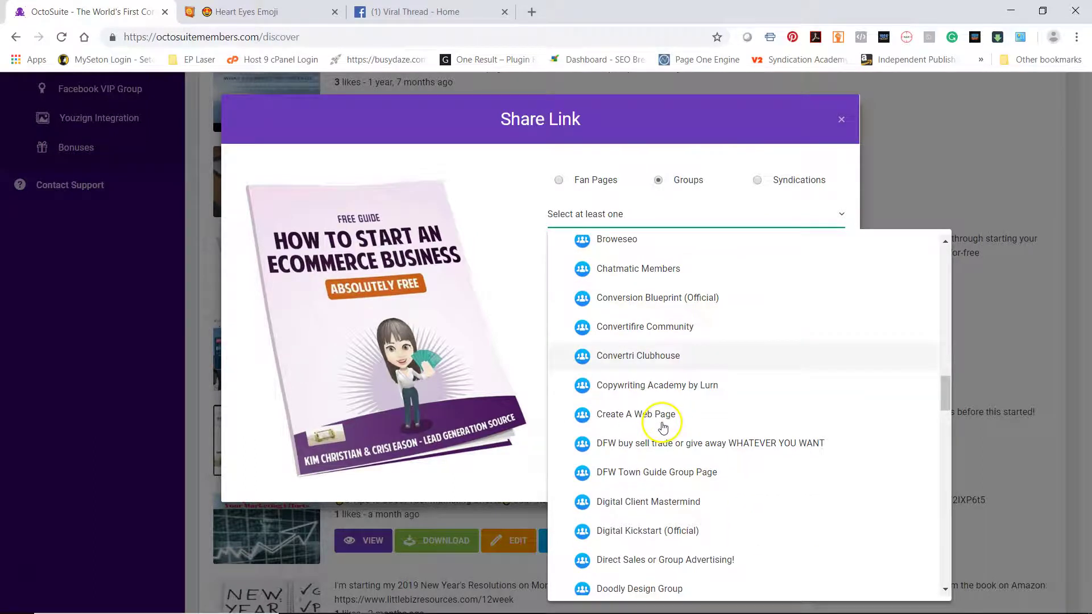
pyautogui.click(663, 426)
pyautogui.click(559, 214)
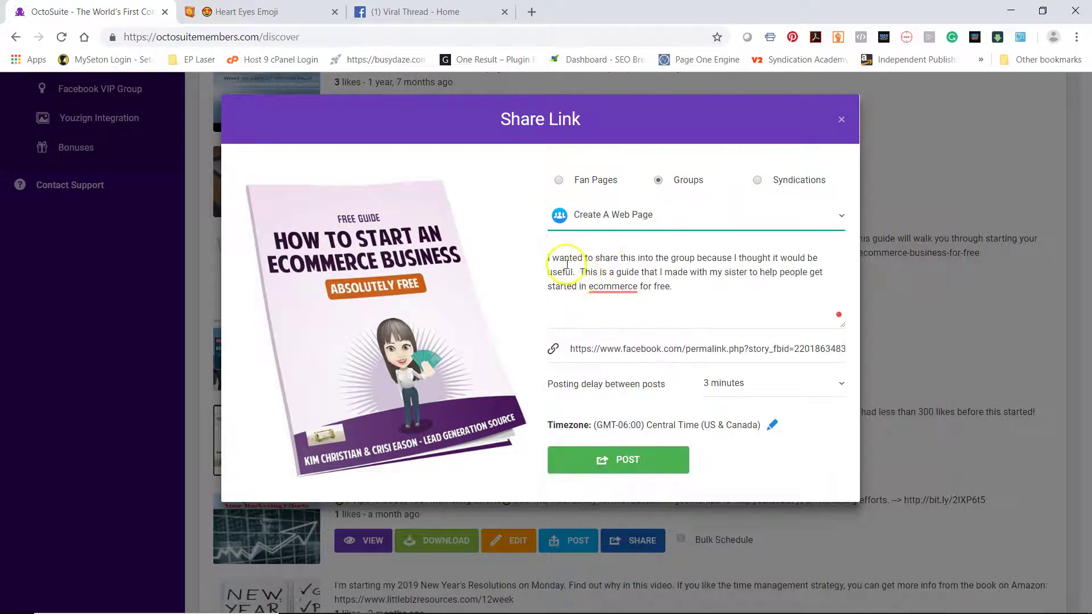
# Set the posting delay between posts to No delay and post the ecommerce guide share to the group.
pyautogui.click(737, 383)
pyautogui.click(738, 410)
pyautogui.click(742, 386)
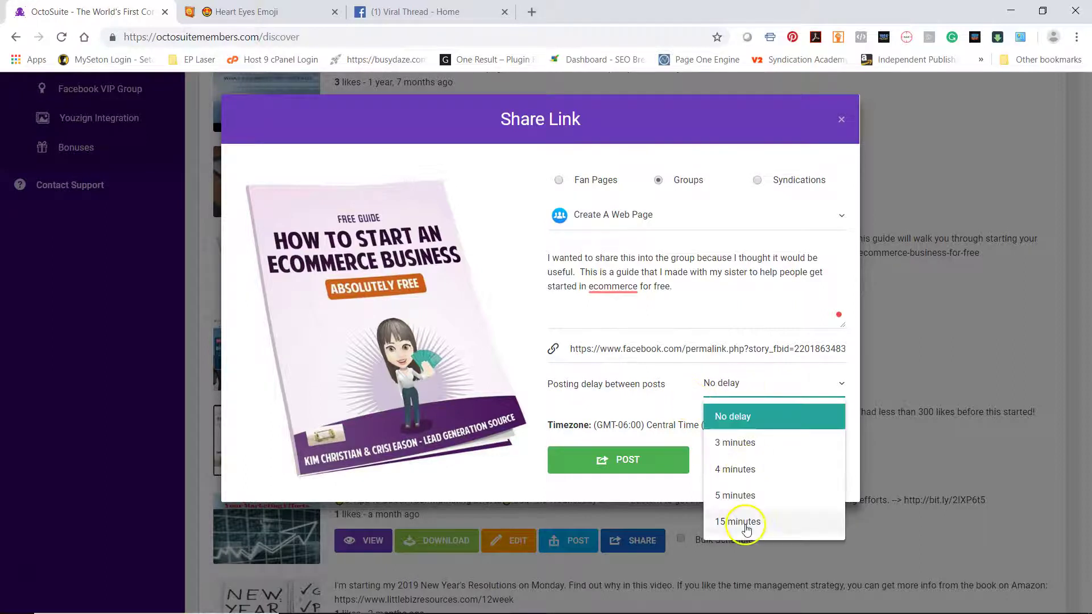
pyautogui.click(757, 383)
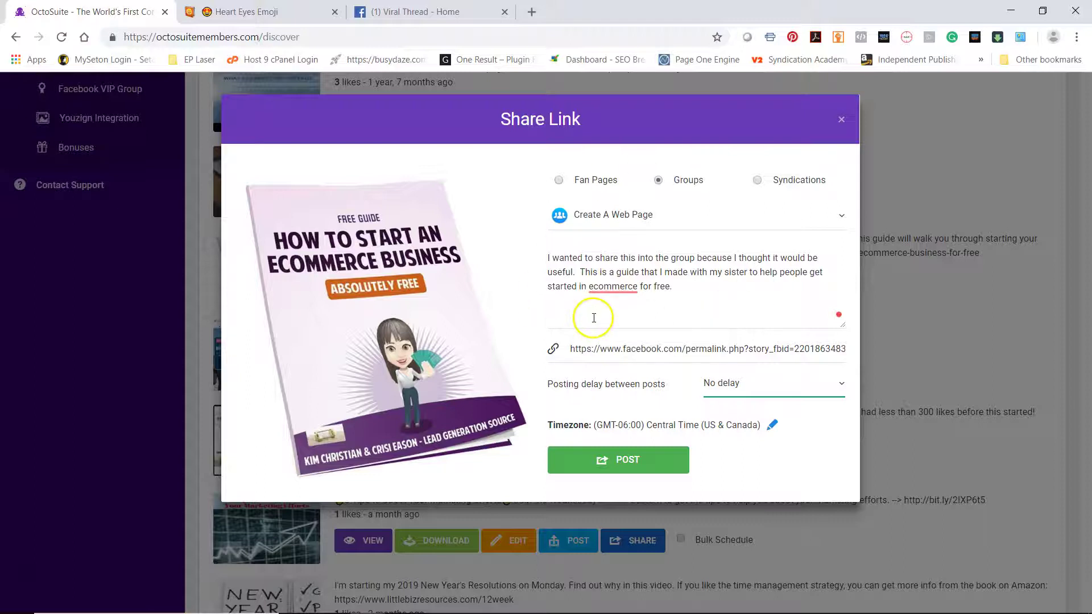
pyautogui.click(643, 462)
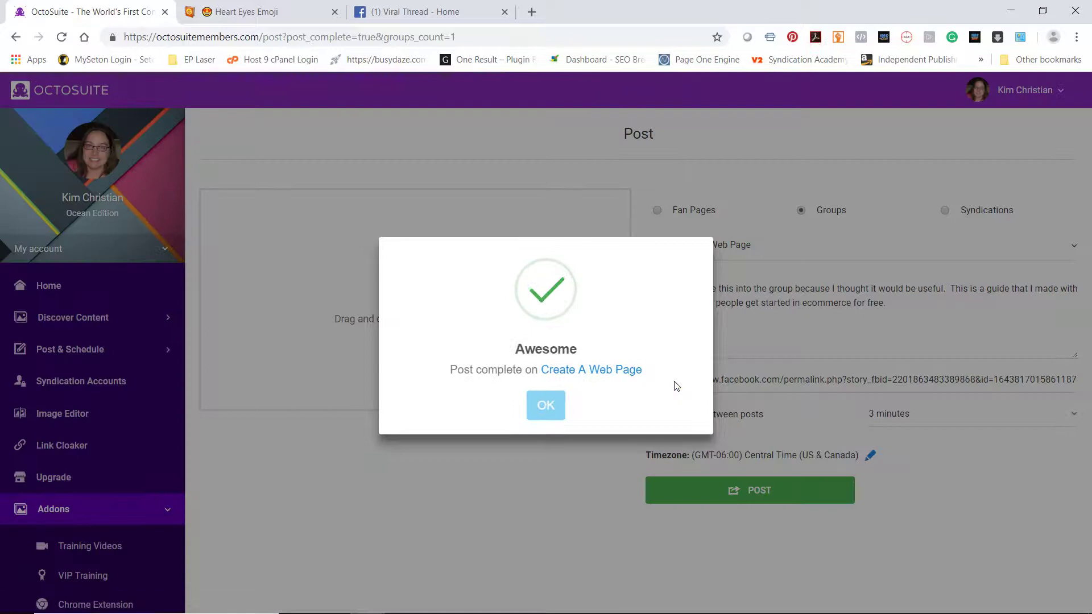
# Open the Create A Web Page group on Facebook and examine the newly shared ecommerce guide post, including its caption and original text.
pyautogui.click(602, 371)
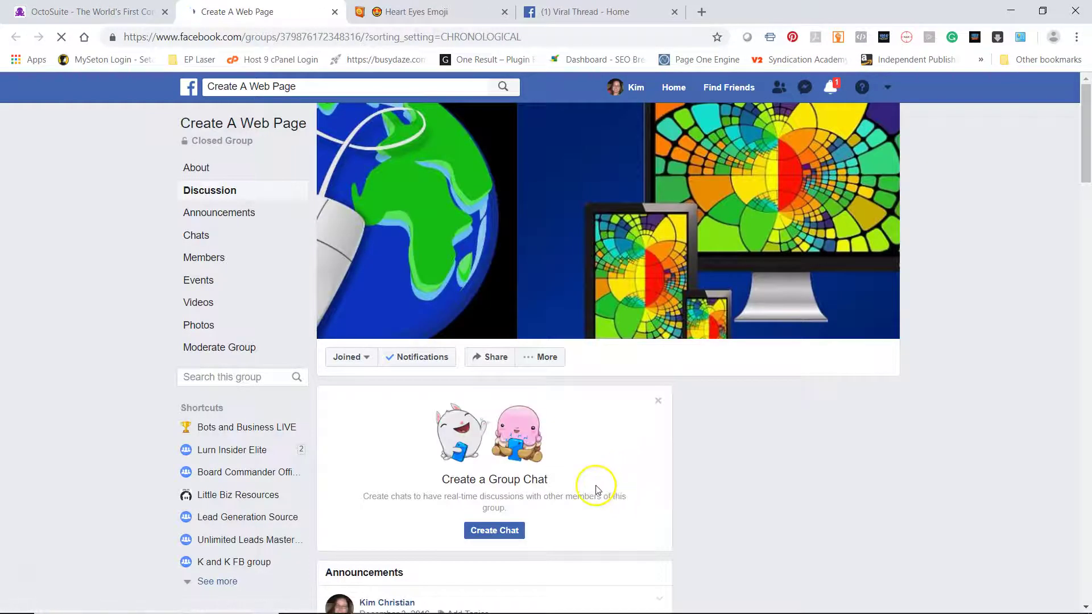
pyautogui.scroll(-5, 594, 455)
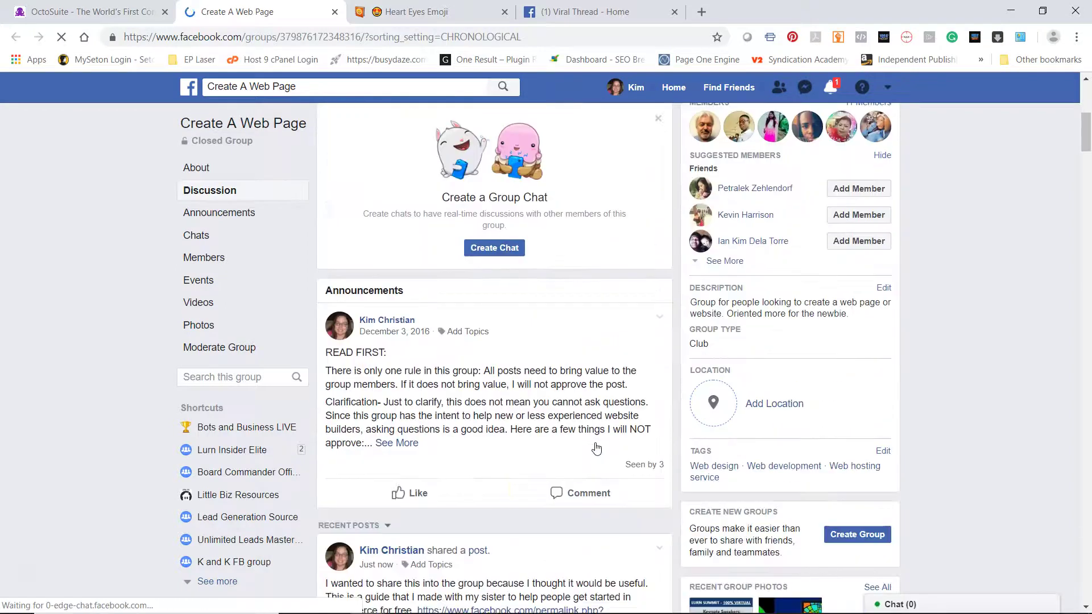
pyautogui.scroll(-5, 547, 433)
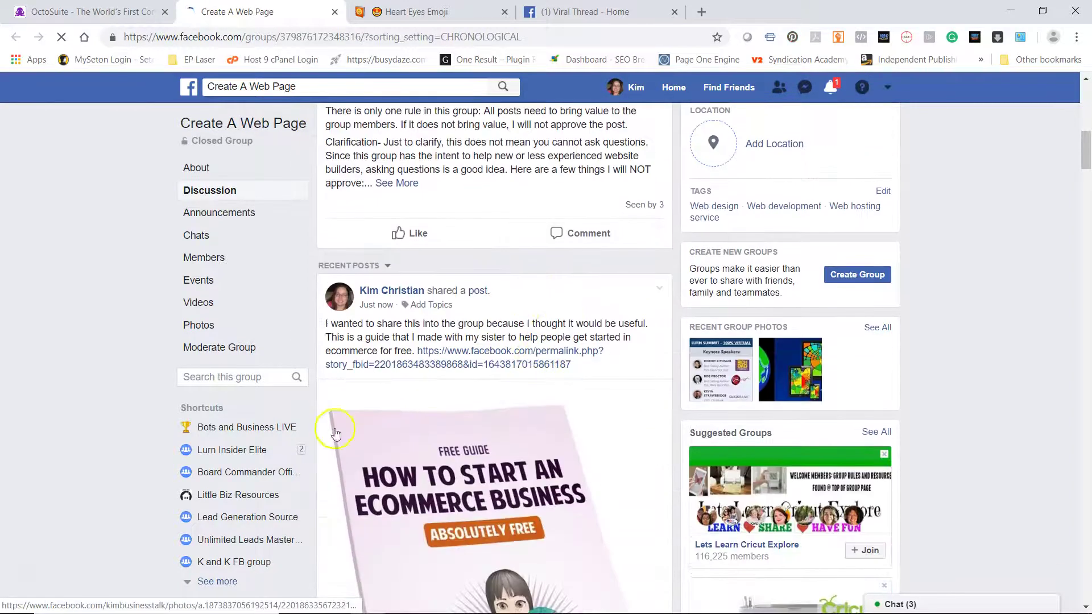
pyautogui.scroll(-2, 626, 413)
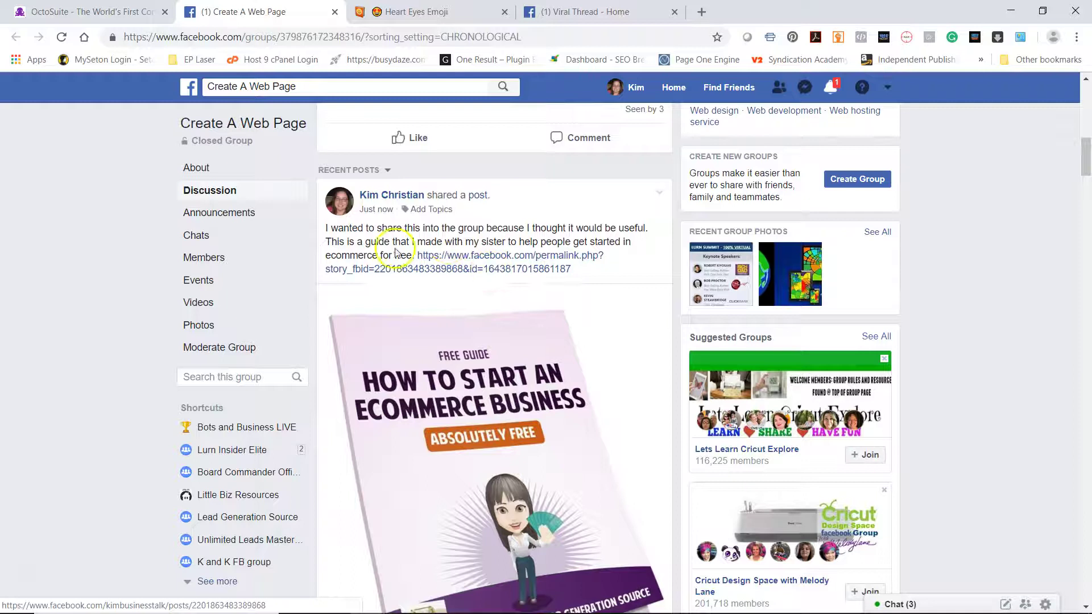
pyautogui.scroll(-6, 493, 341)
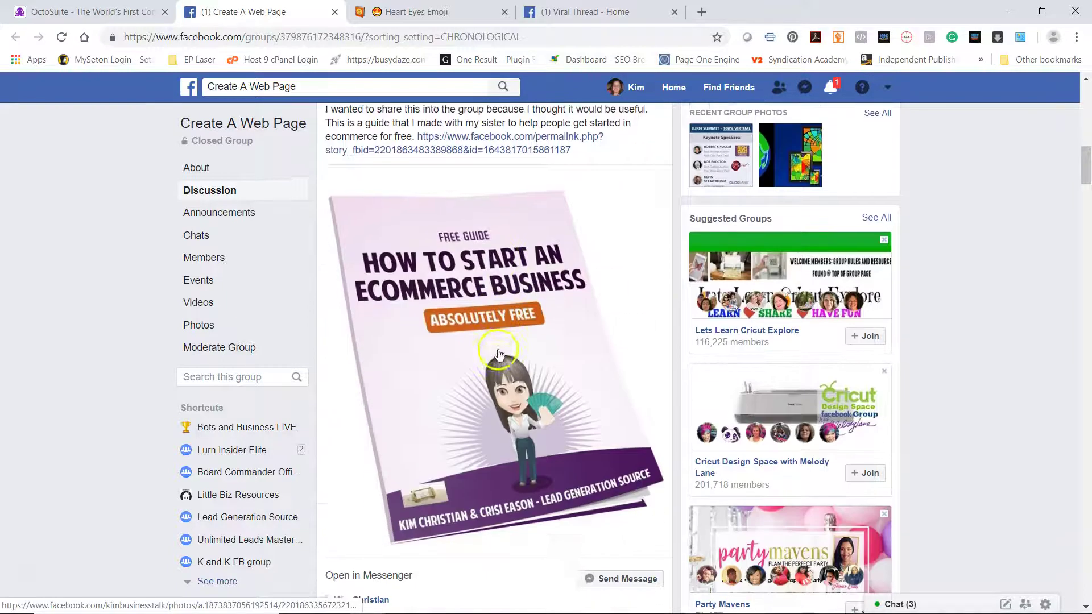
pyautogui.scroll(-1, 493, 328)
pyautogui.click(353, 431)
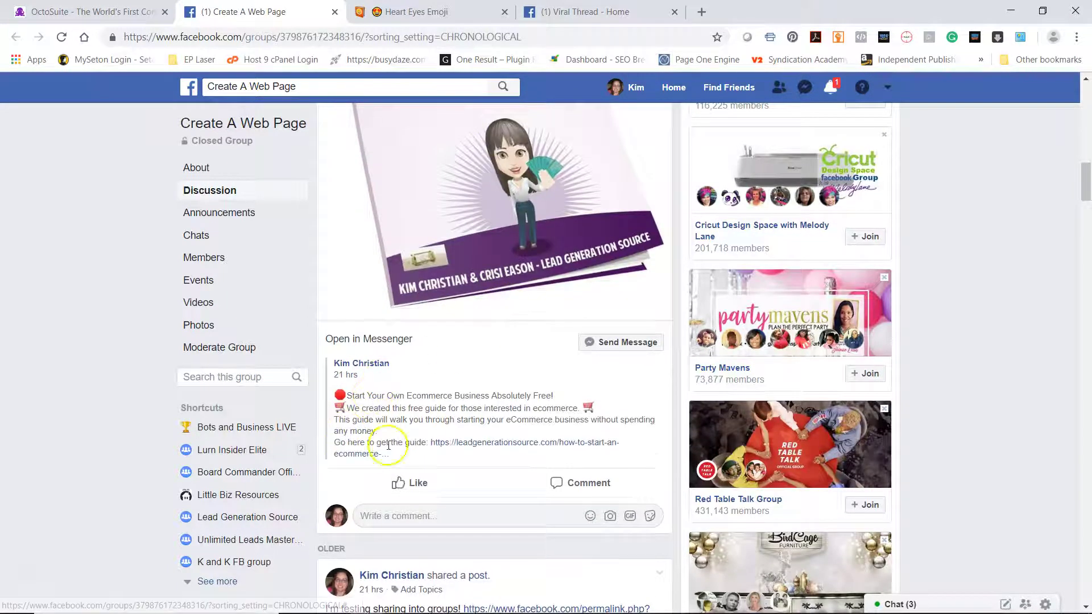
pyautogui.scroll(5, 461, 418)
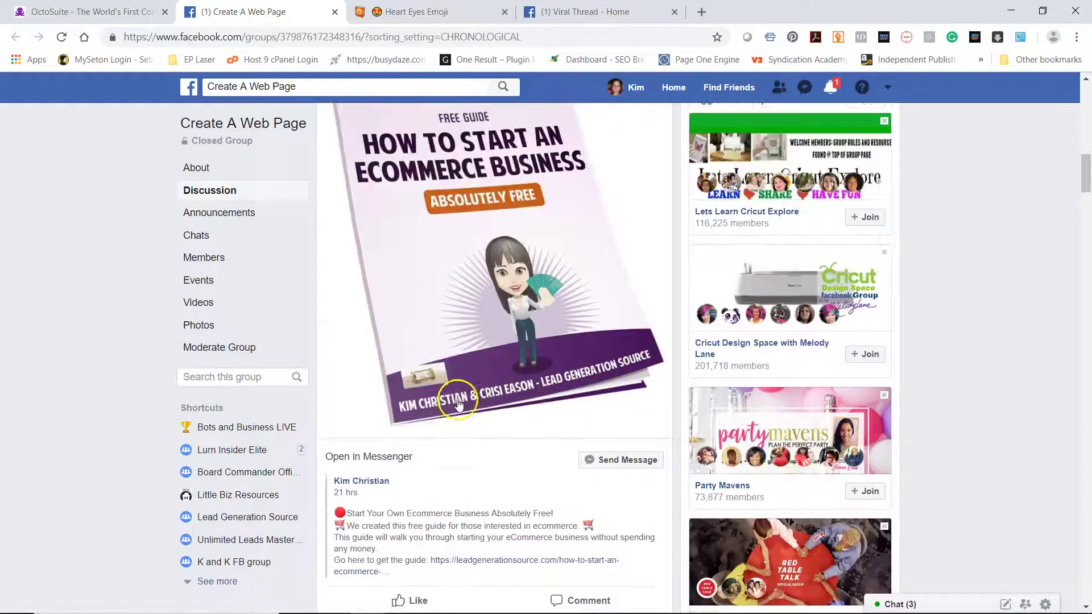
pyautogui.scroll(8, 460, 418)
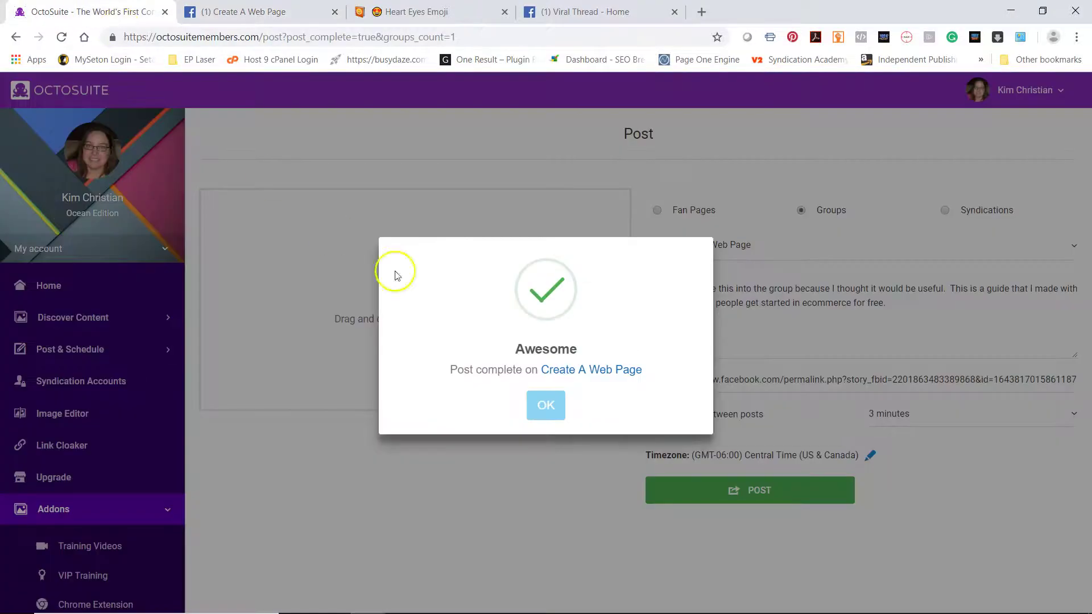
# Return to OctoSuite and dismiss the post completion message.
pyautogui.click(546, 405)
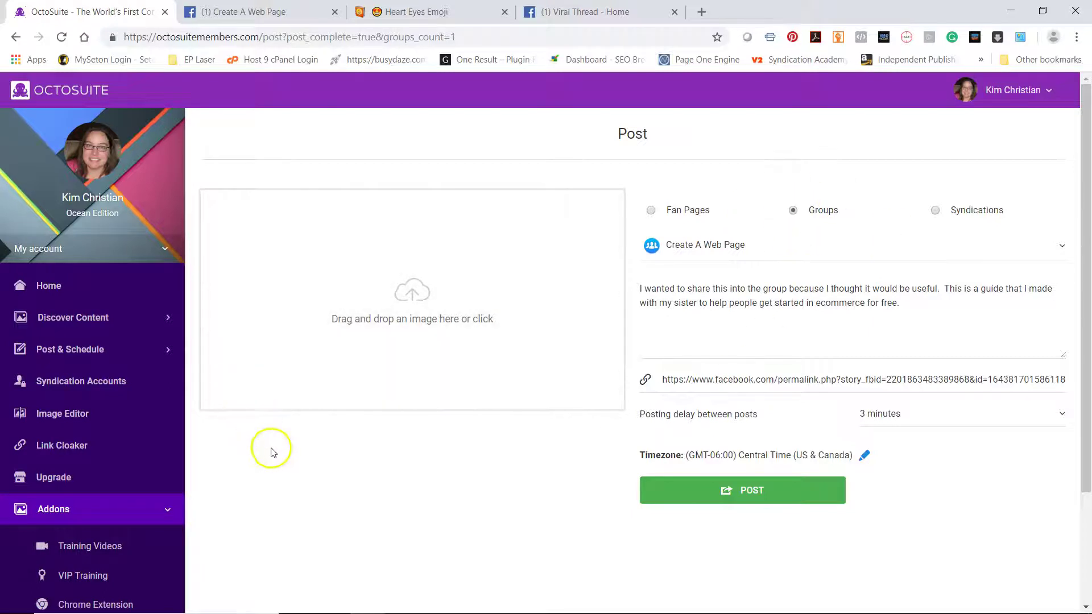
pyautogui.scroll(-2, 102, 455)
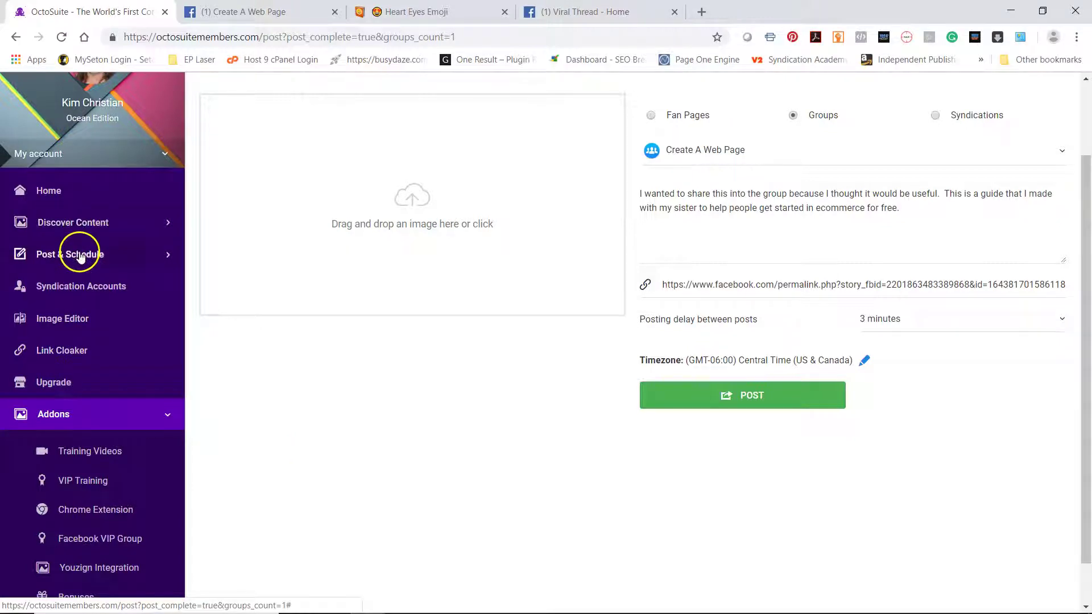
# Open the Syndication Accounts page and review the connected Twitter and LinkedIn accounts and the sign-in options.
pyautogui.click(89, 282)
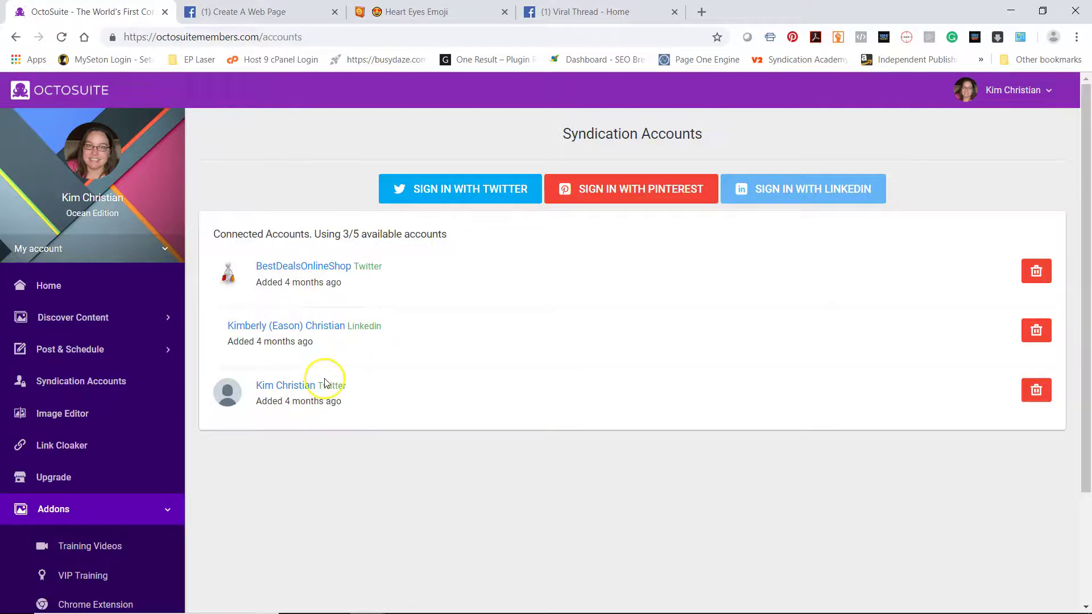
pyautogui.scroll(-2, 324, 380)
pyautogui.scroll(2, 319, 369)
pyautogui.scroll(-1, 307, 256)
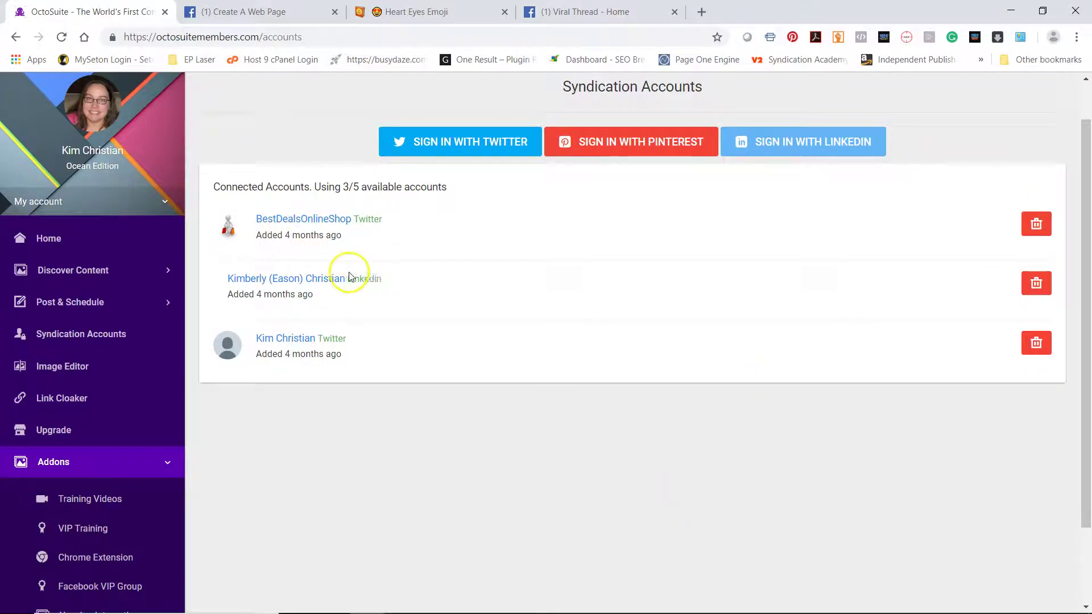
pyautogui.scroll(-3, 48, 464)
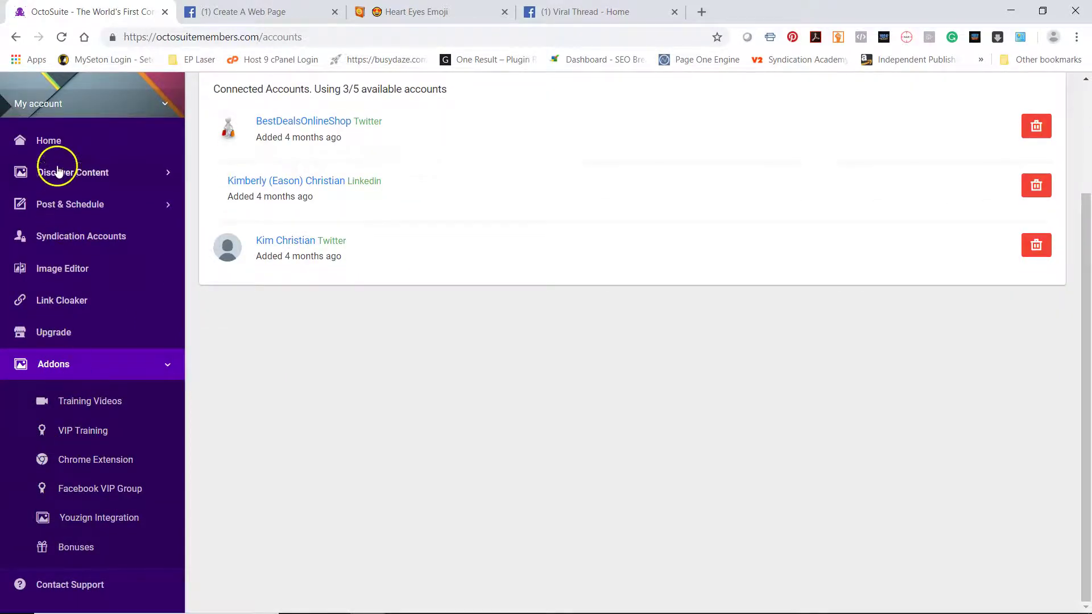
# Open Twitter Trends from the content discovery tools and look through the worldwide trends list and location map.
pyautogui.click(66, 214)
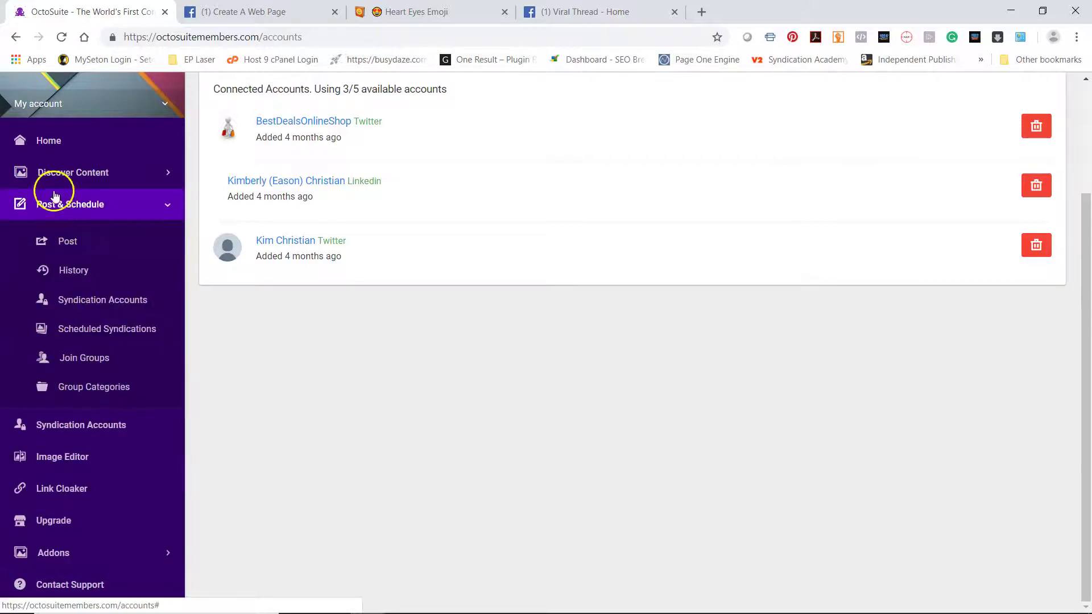
pyautogui.click(68, 172)
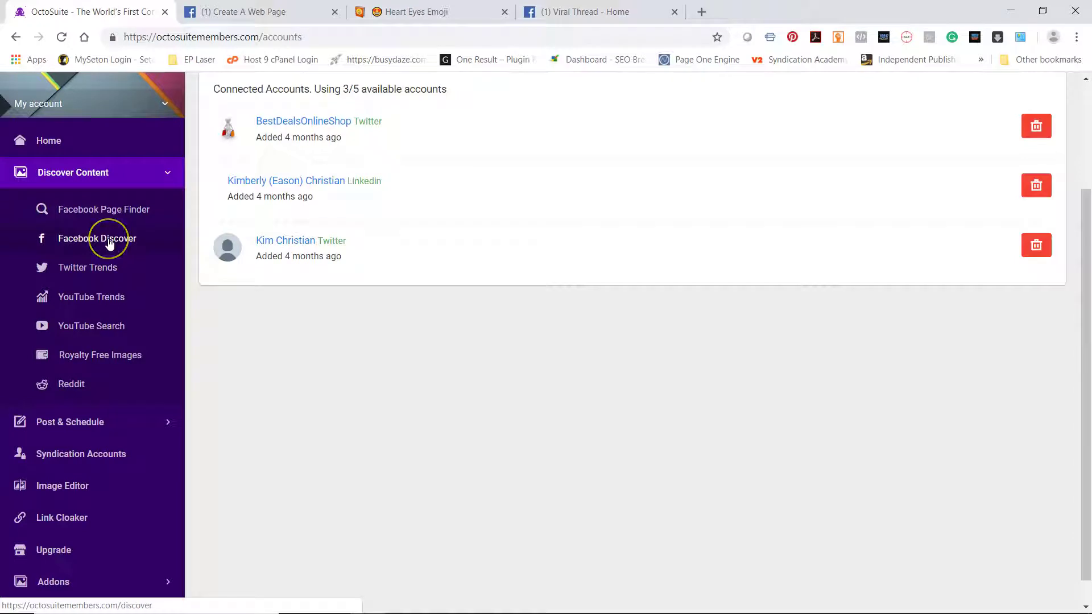
pyautogui.click(90, 266)
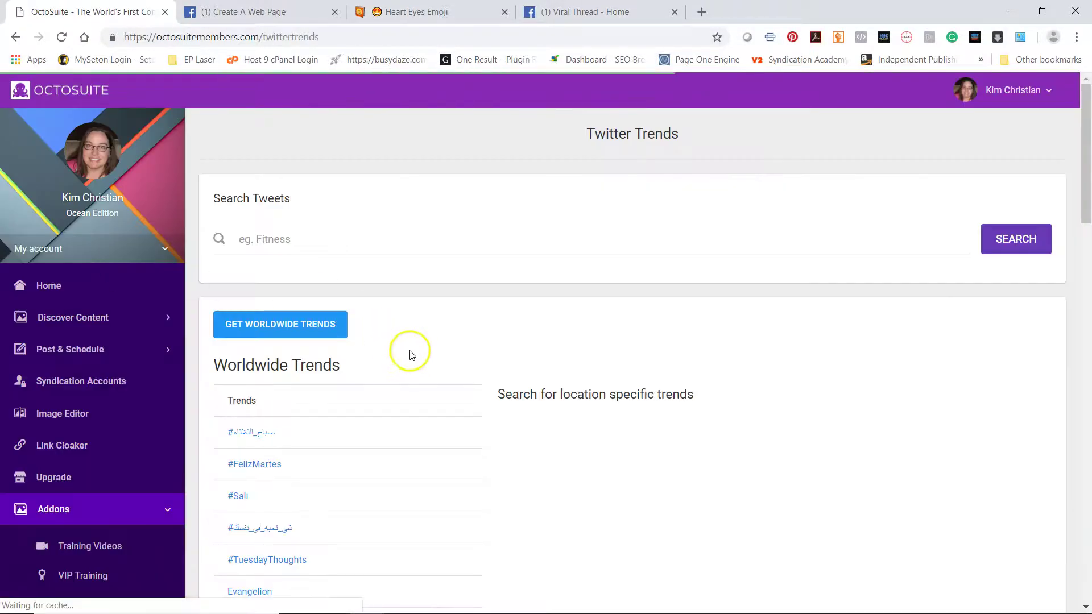
pyautogui.scroll(-7, 421, 359)
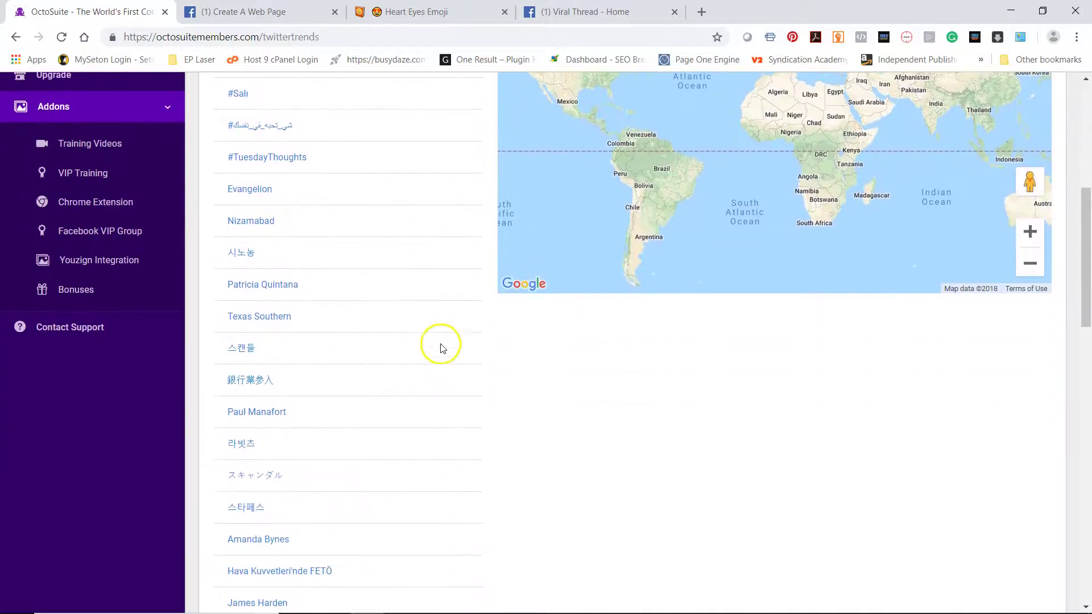
pyautogui.scroll(5, 412, 327)
pyautogui.scroll(2, 396, 251)
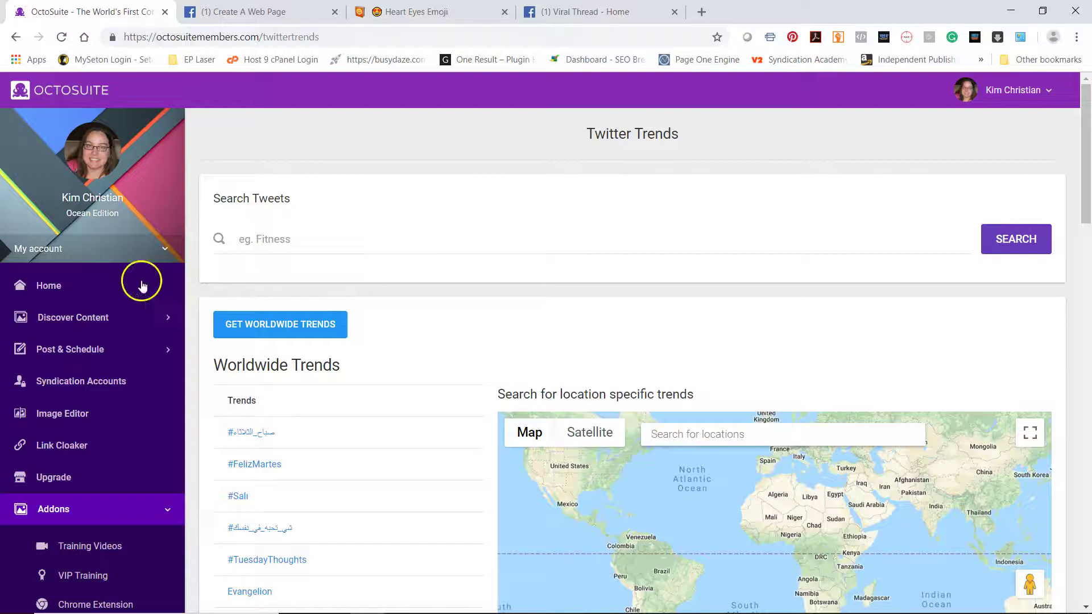
# Open the YouTube Search page from the content discovery tools and look over its keyword search.
pyautogui.scroll(-4, 139, 282)
pyautogui.scroll(2, 50, 272)
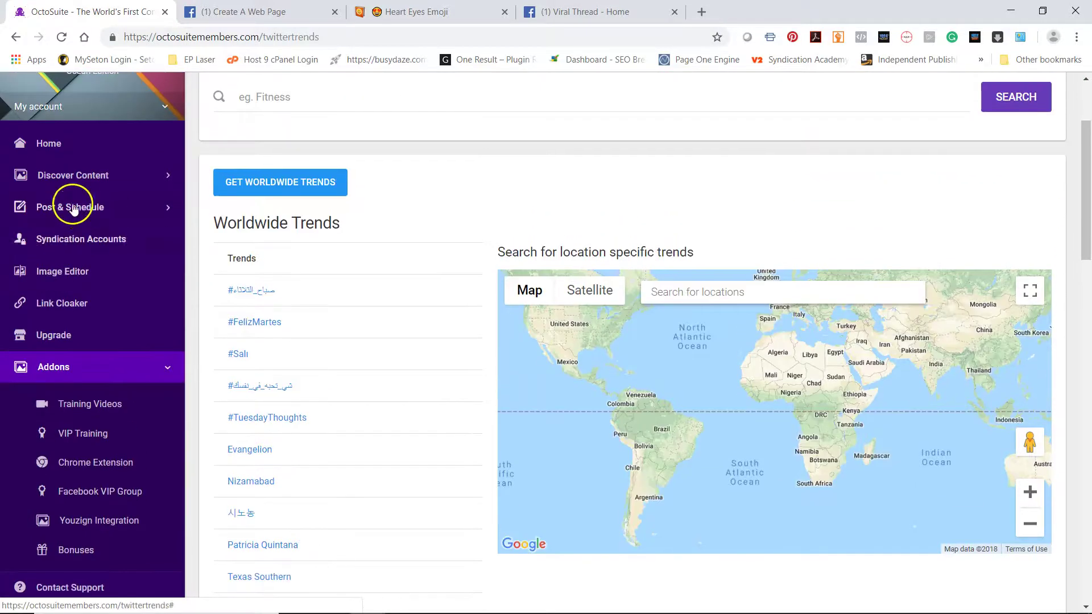
pyautogui.click(81, 178)
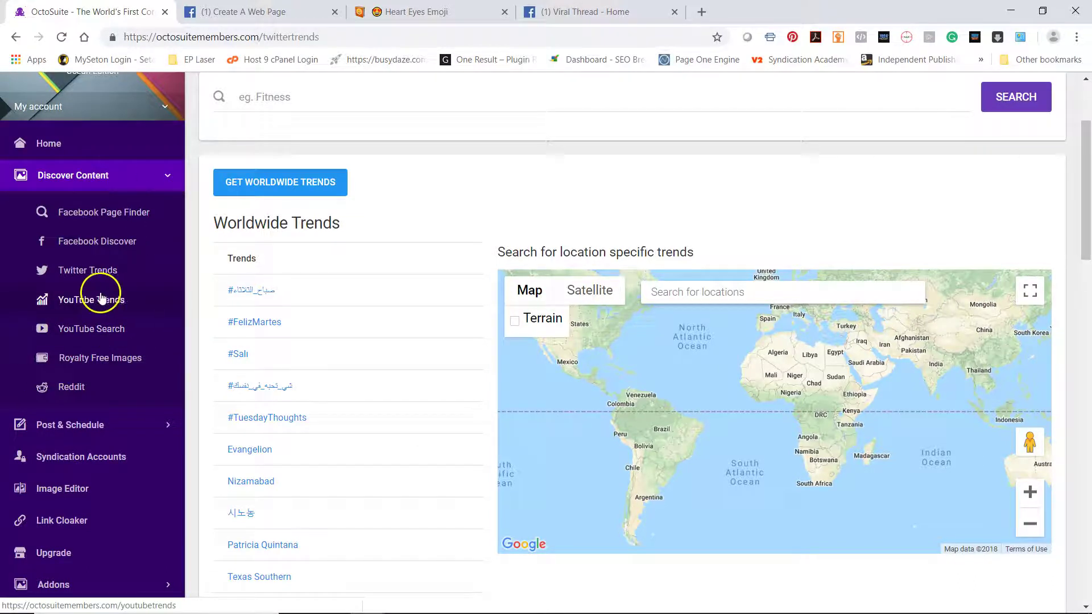
pyautogui.click(102, 332)
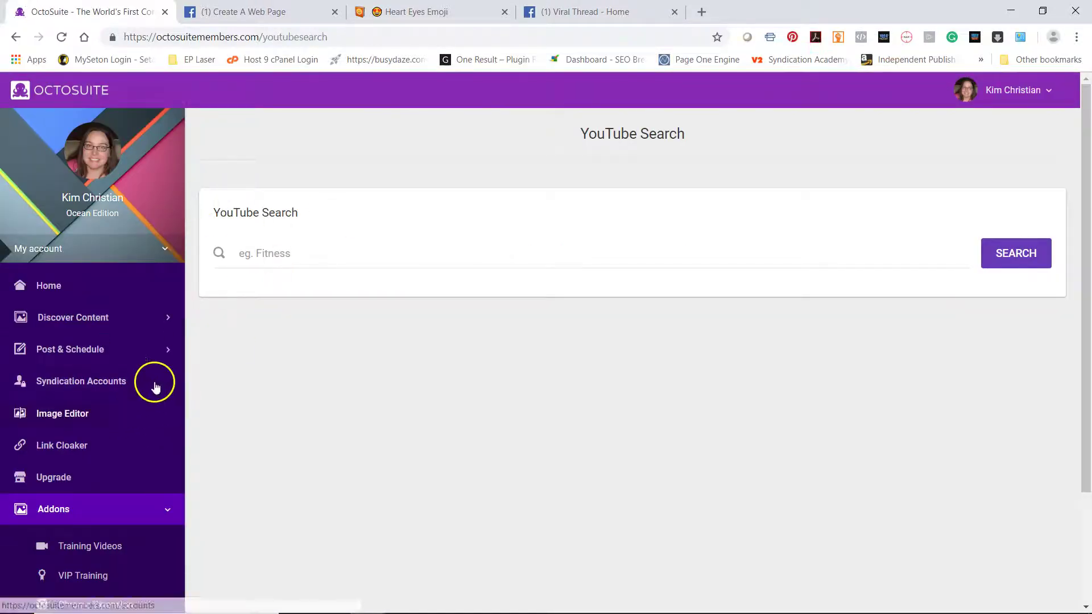
pyautogui.scroll(-1, 102, 376)
pyautogui.scroll(-1, 99, 379)
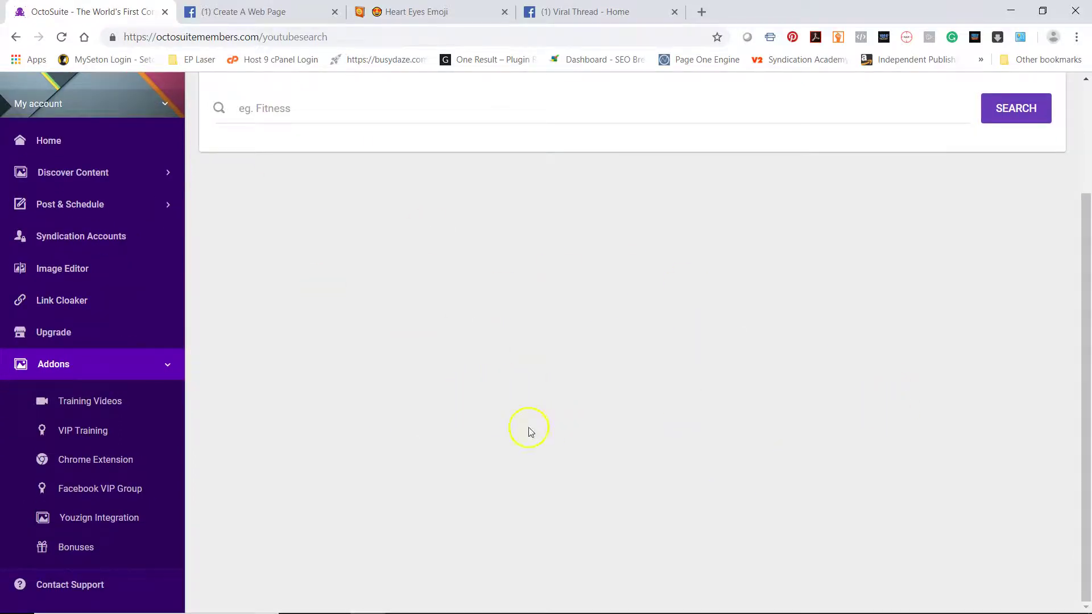
# Expand the Post & Schedule section and look over its posting, syndication and group tools.
pyautogui.click(59, 208)
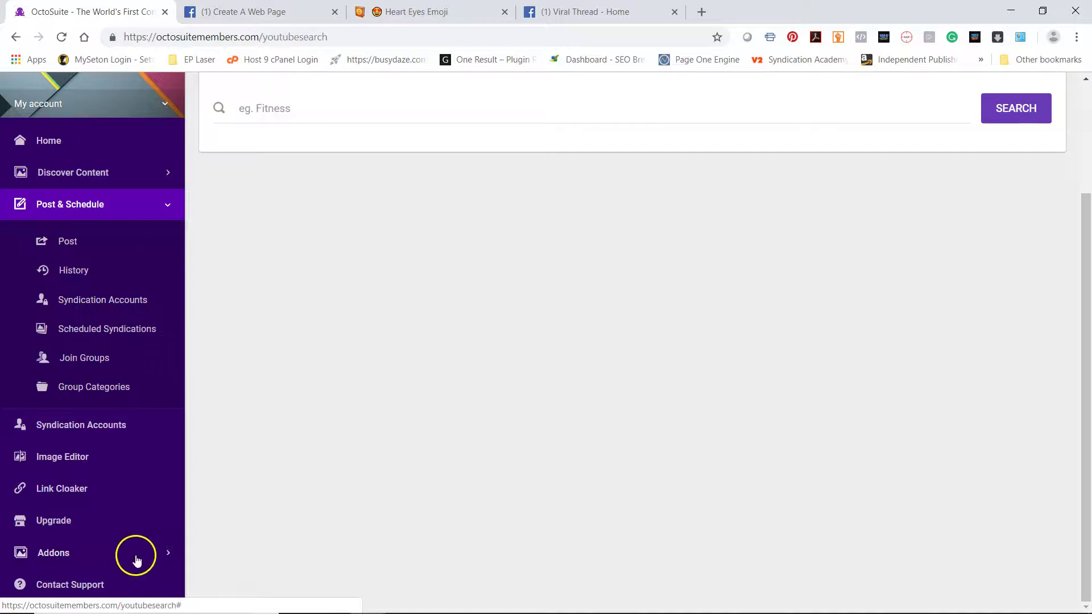
pyautogui.scroll(3, 110, 480)
pyautogui.scroll(-3, 93, 427)
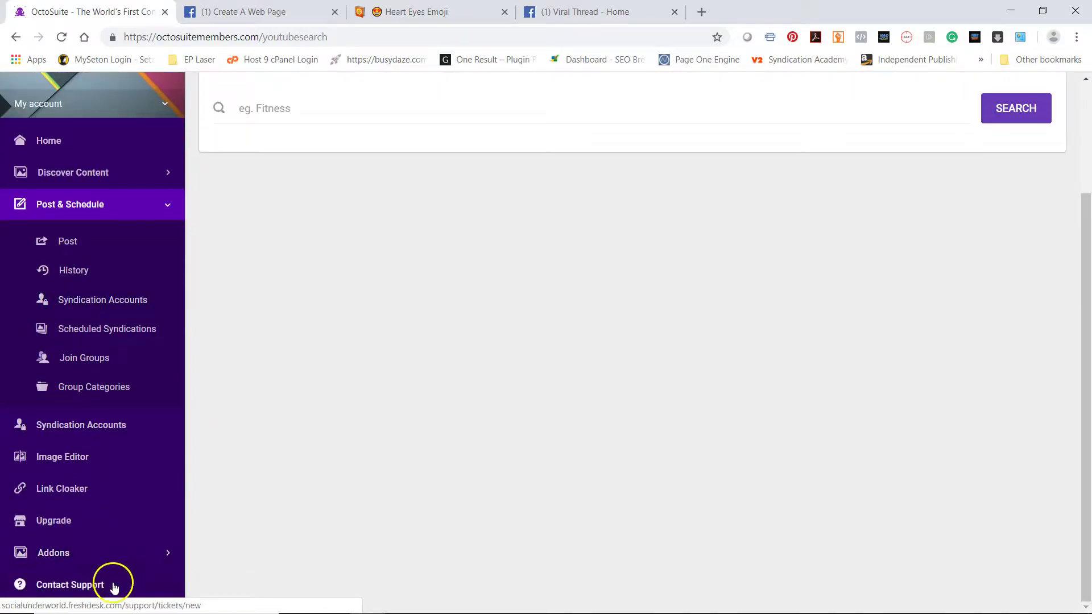
# Return to the home dashboard, open the Bonuses page and review the More Bonuses list.
pyautogui.click(63, 148)
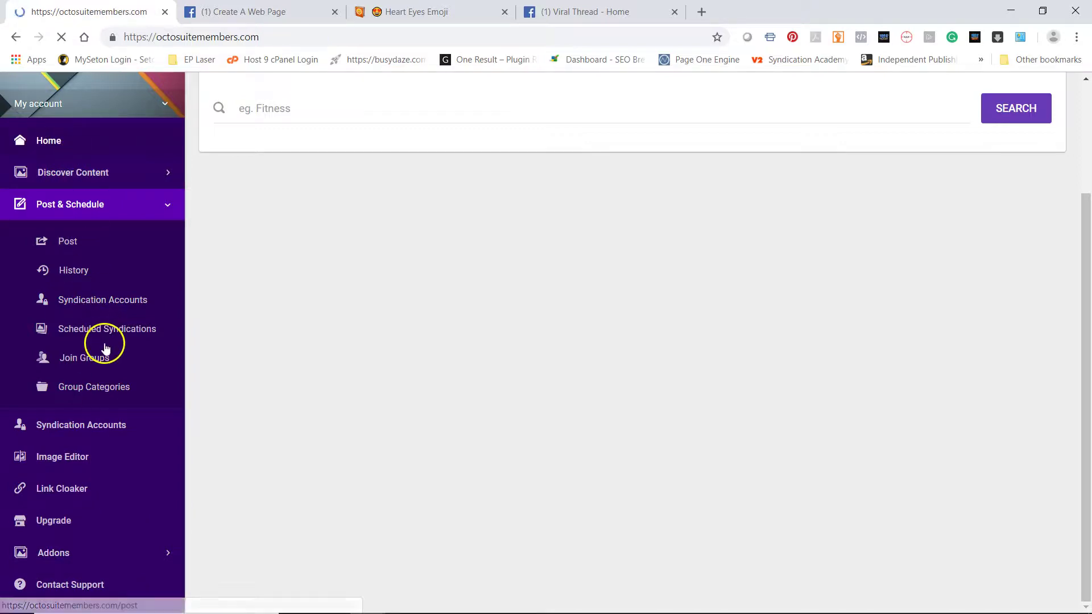
pyautogui.scroll(-6, 76, 433)
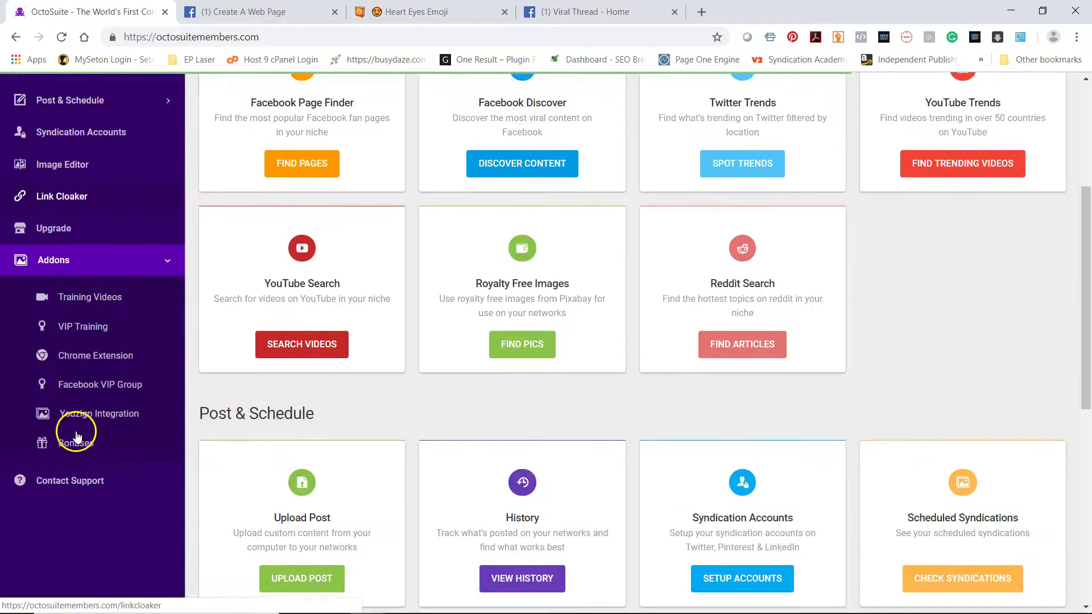
pyautogui.scroll(1, 77, 431)
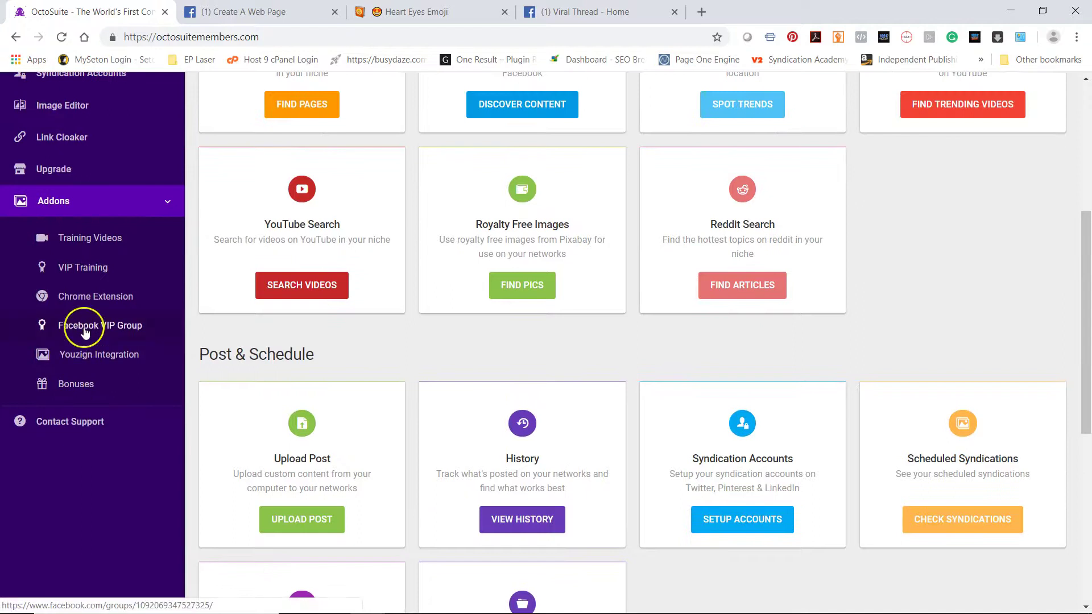
pyautogui.click(75, 382)
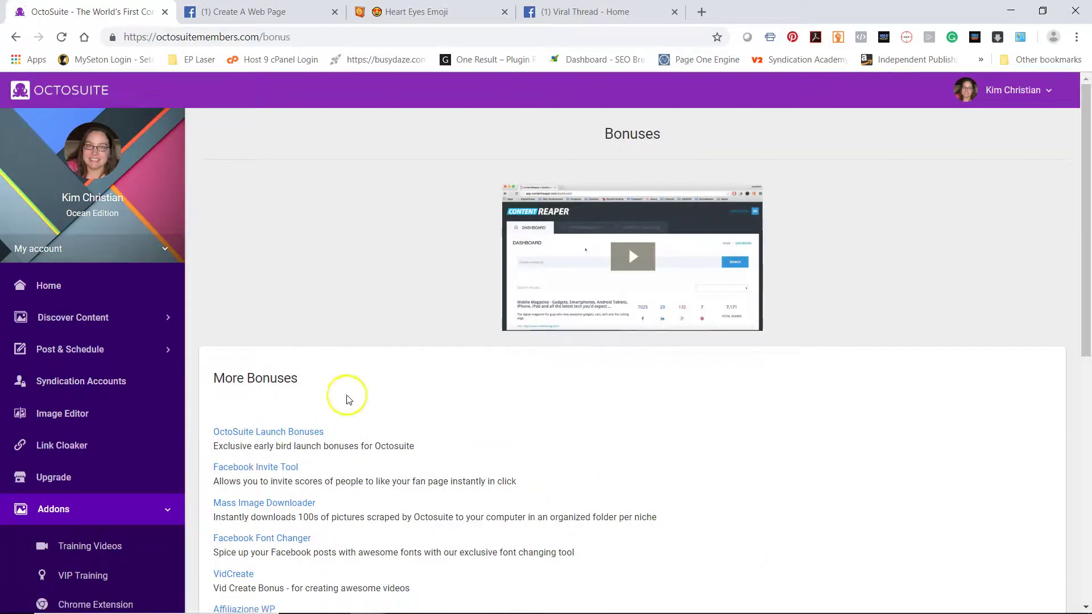
pyautogui.scroll(-2, 426, 378)
pyautogui.scroll(-1, 435, 365)
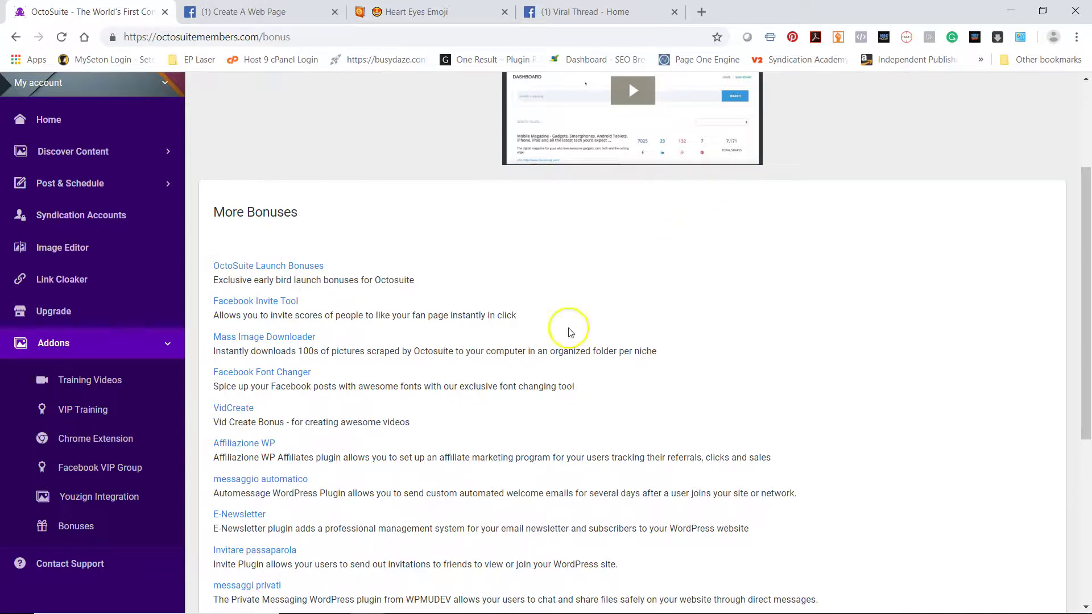
pyautogui.scroll(3, 406, 419)
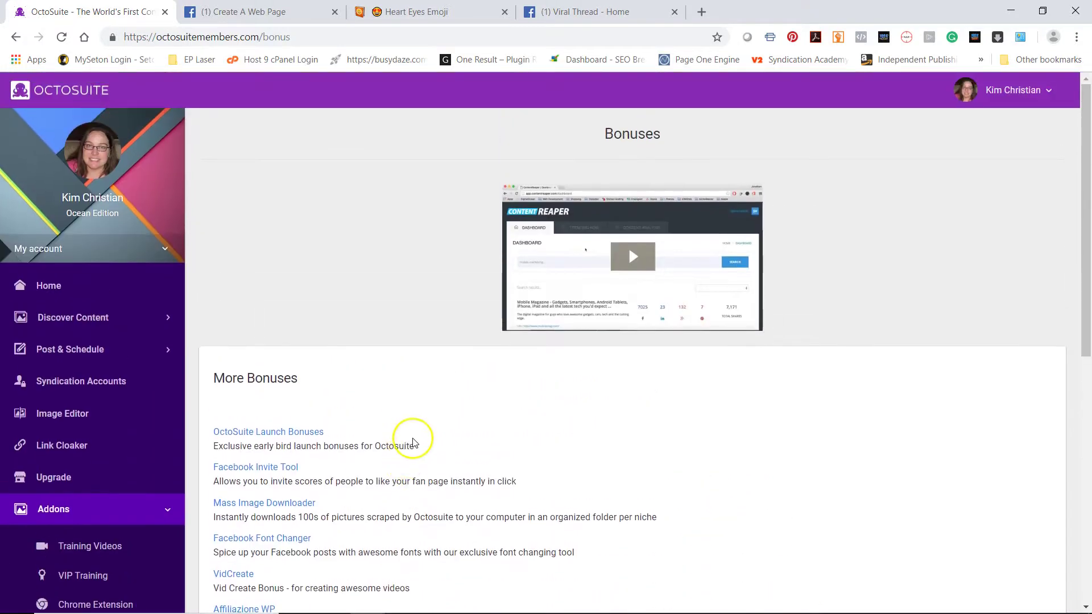